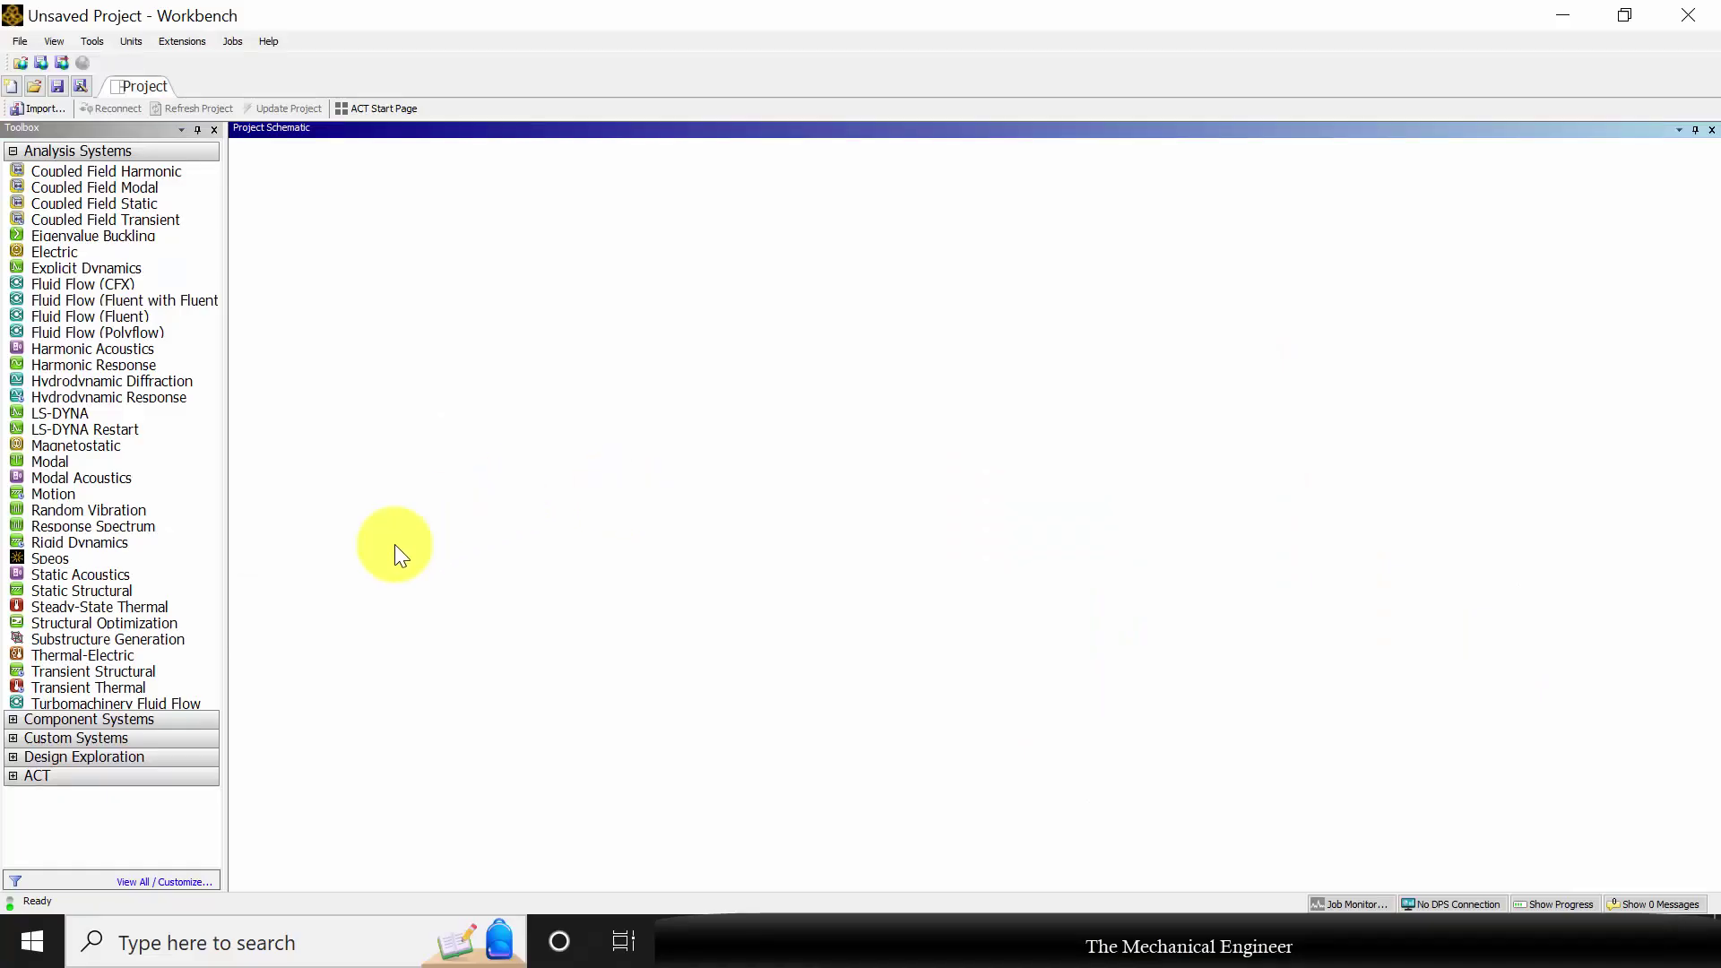
# Add a Static Structural system and import 'pipe with clamp.IGS' as its geometry
pyautogui.moveTo(138, 593); pyautogui.dragTo(375, 224)
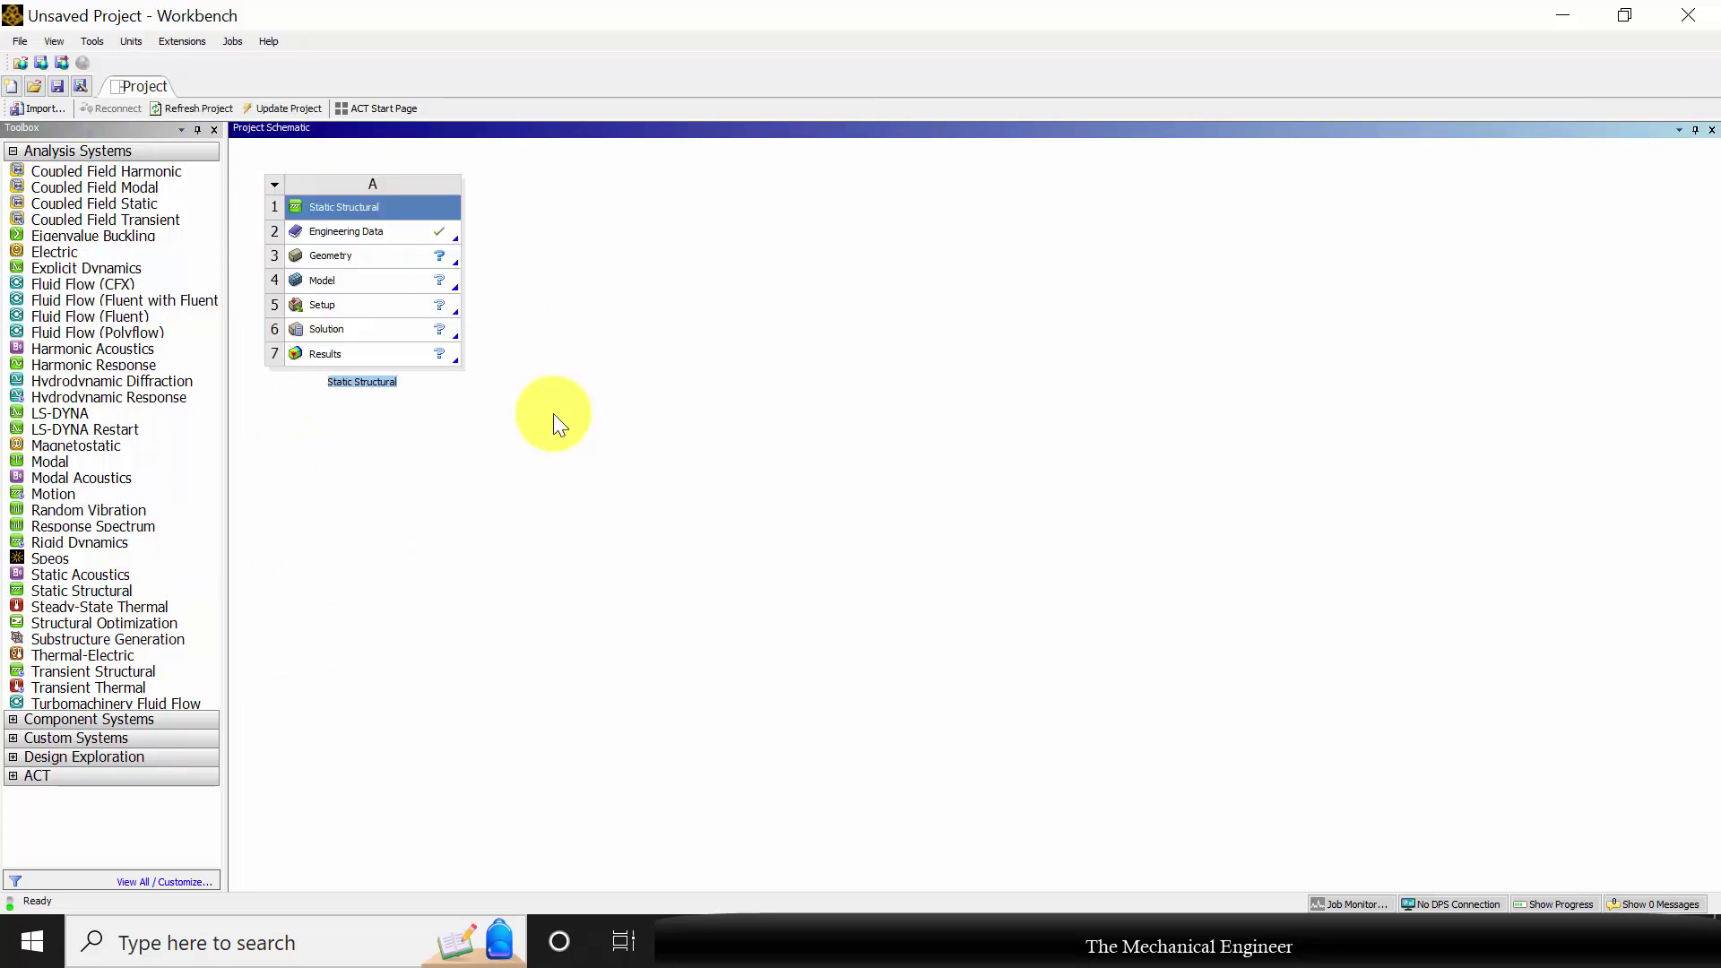
pyautogui.rightClick(391, 260)
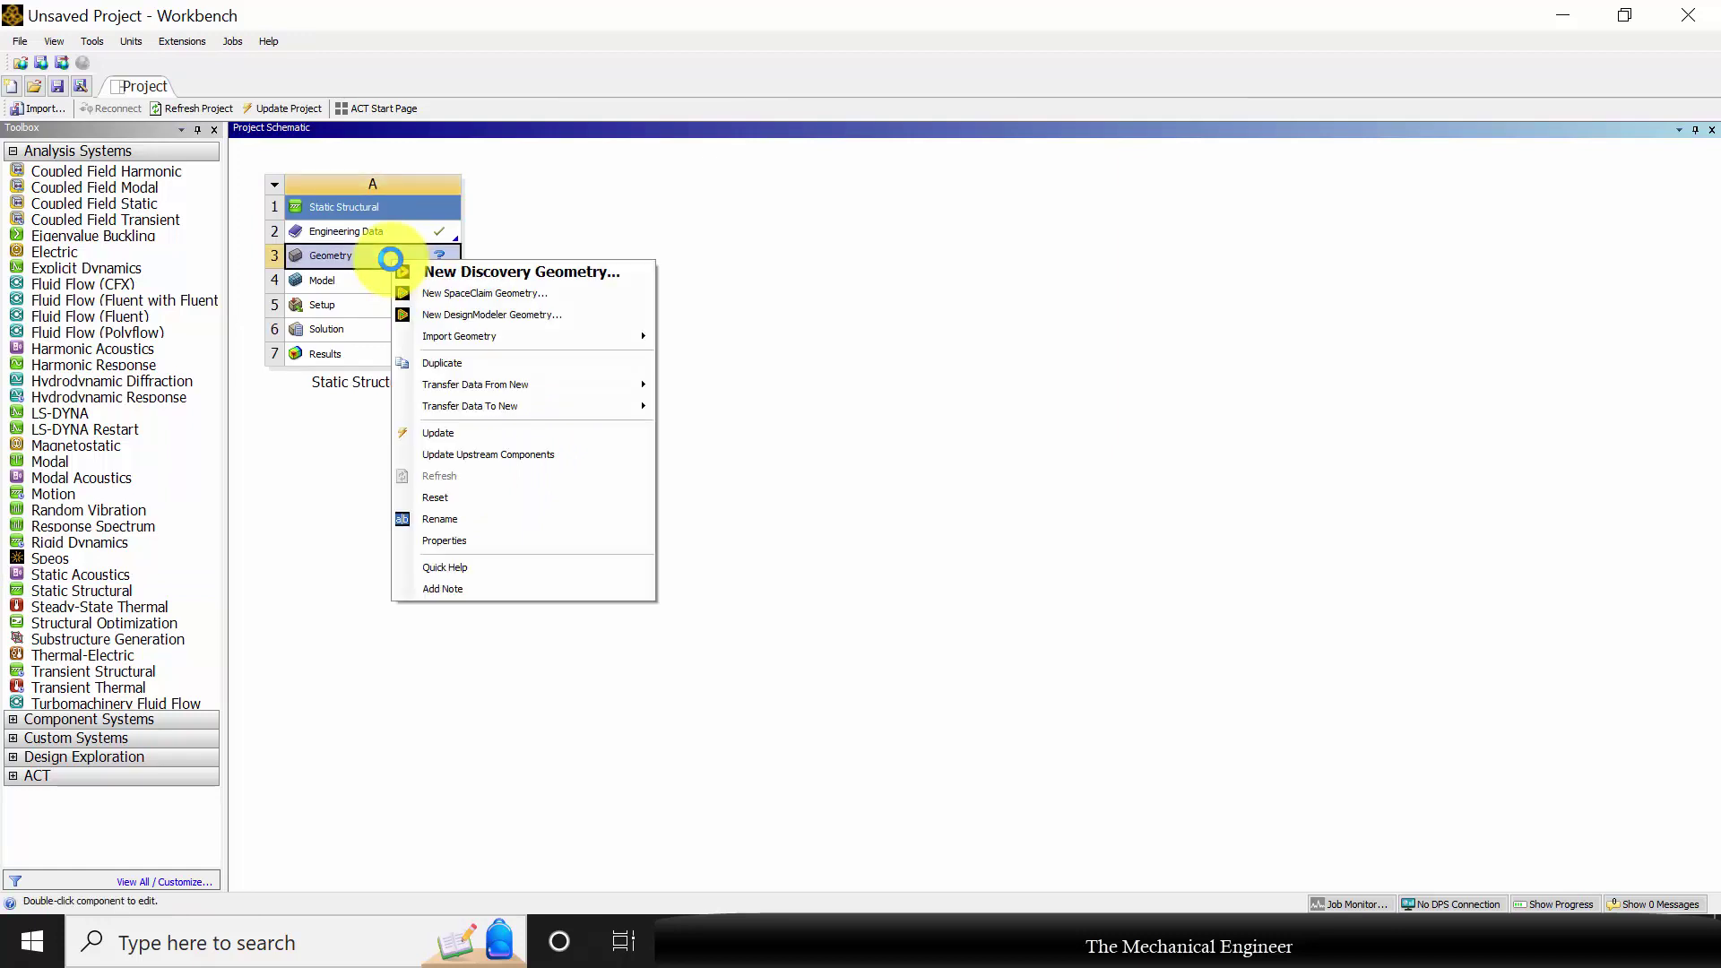
pyautogui.moveTo(614, 337)
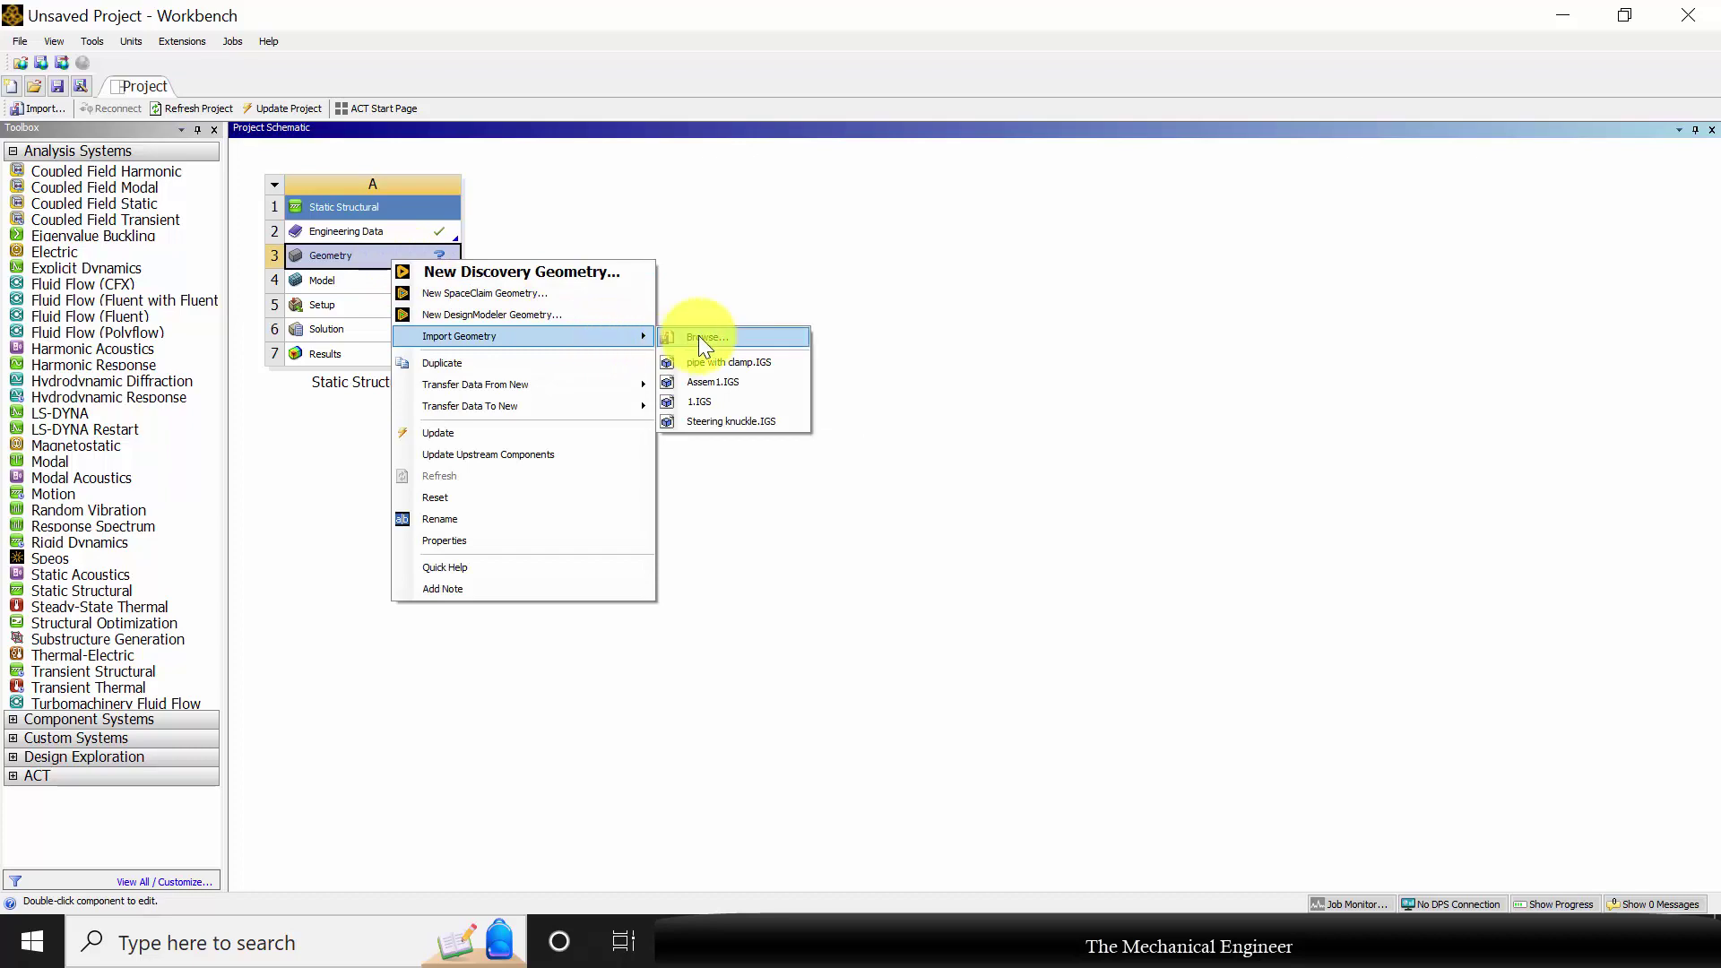
pyautogui.click(701, 338)
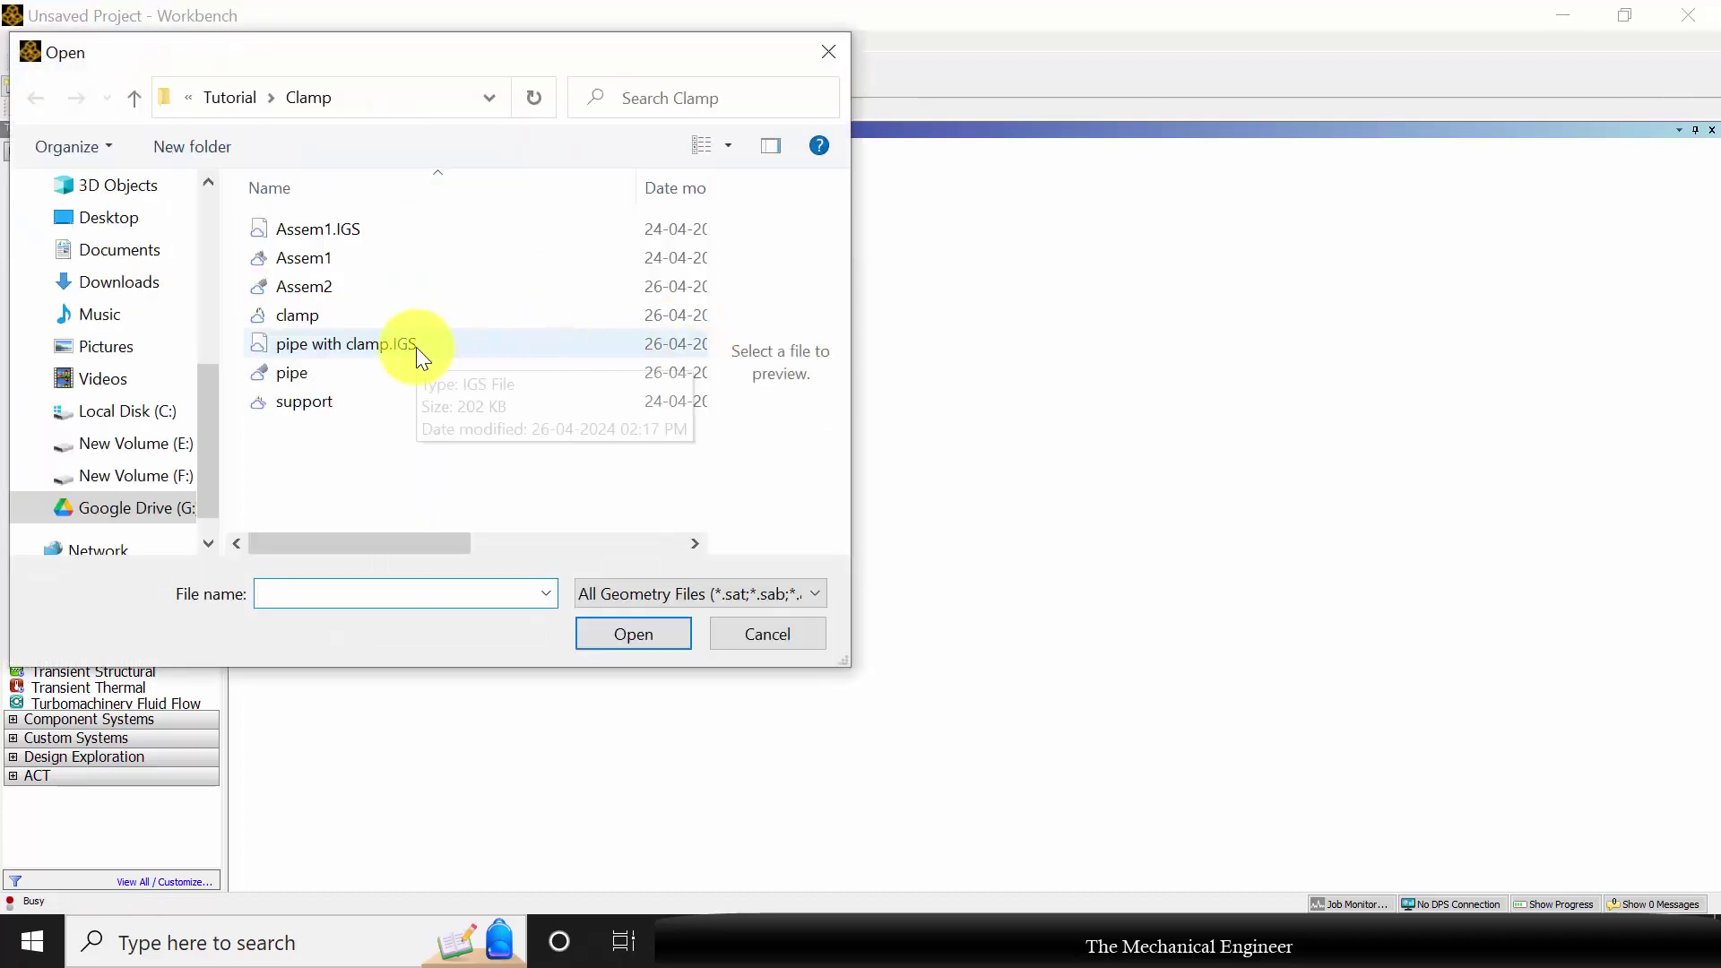
pyautogui.click(416, 347)
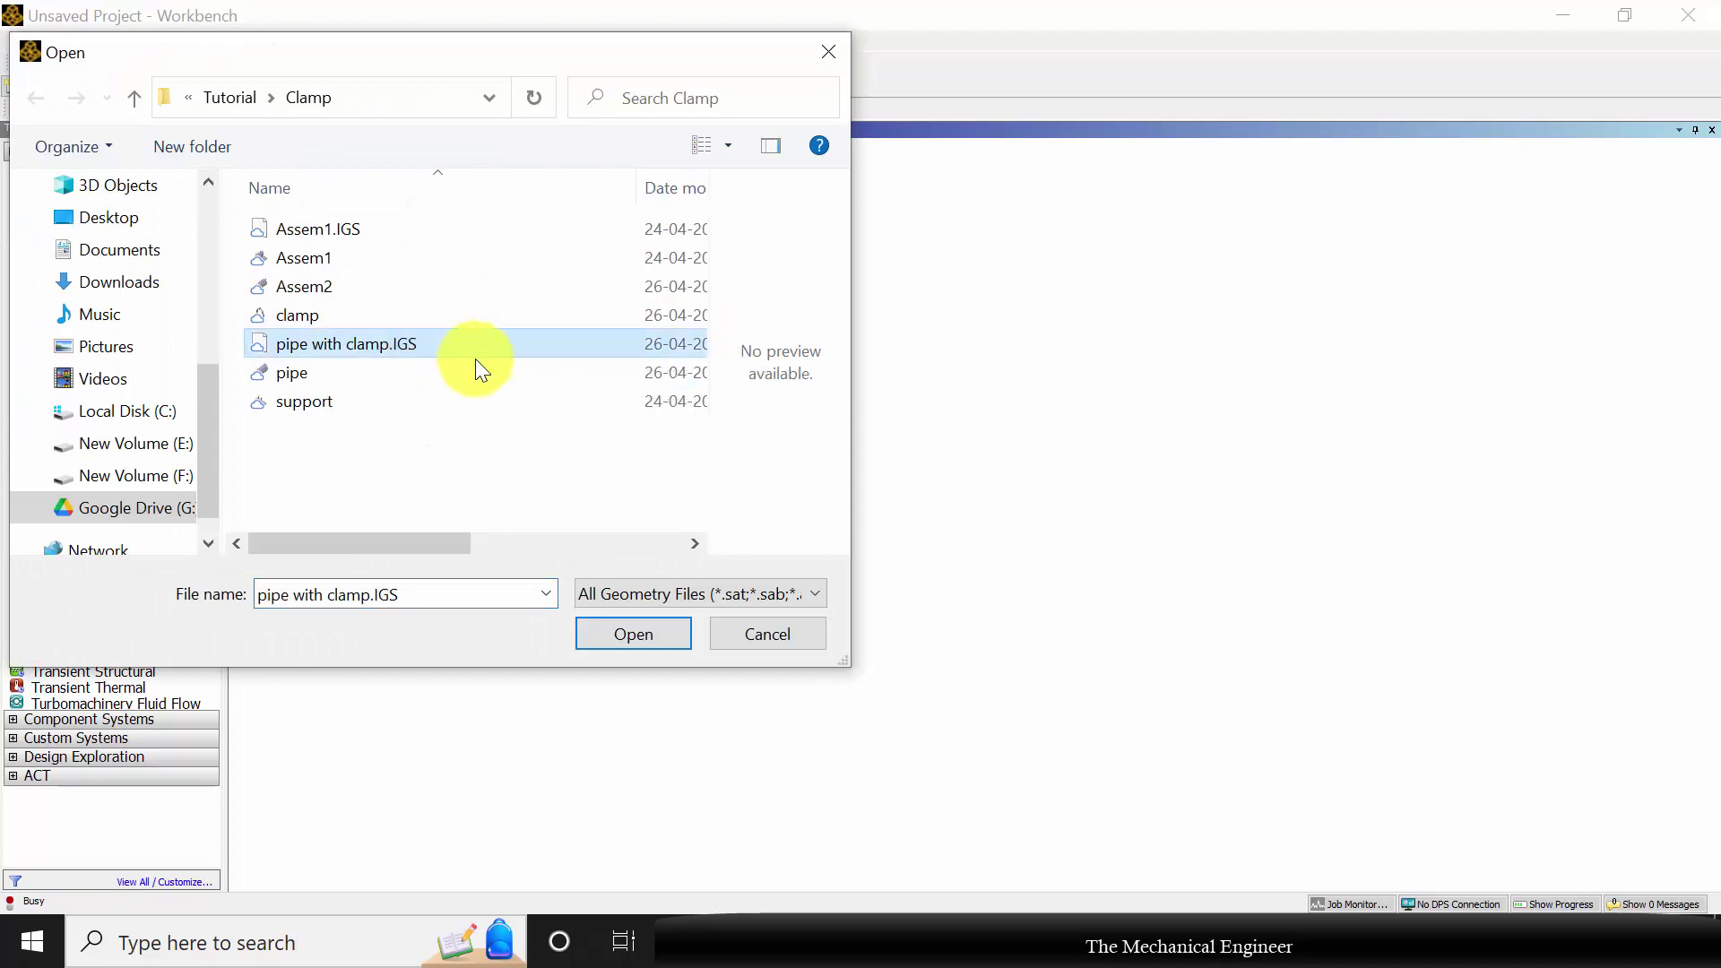
pyautogui.click(612, 635)
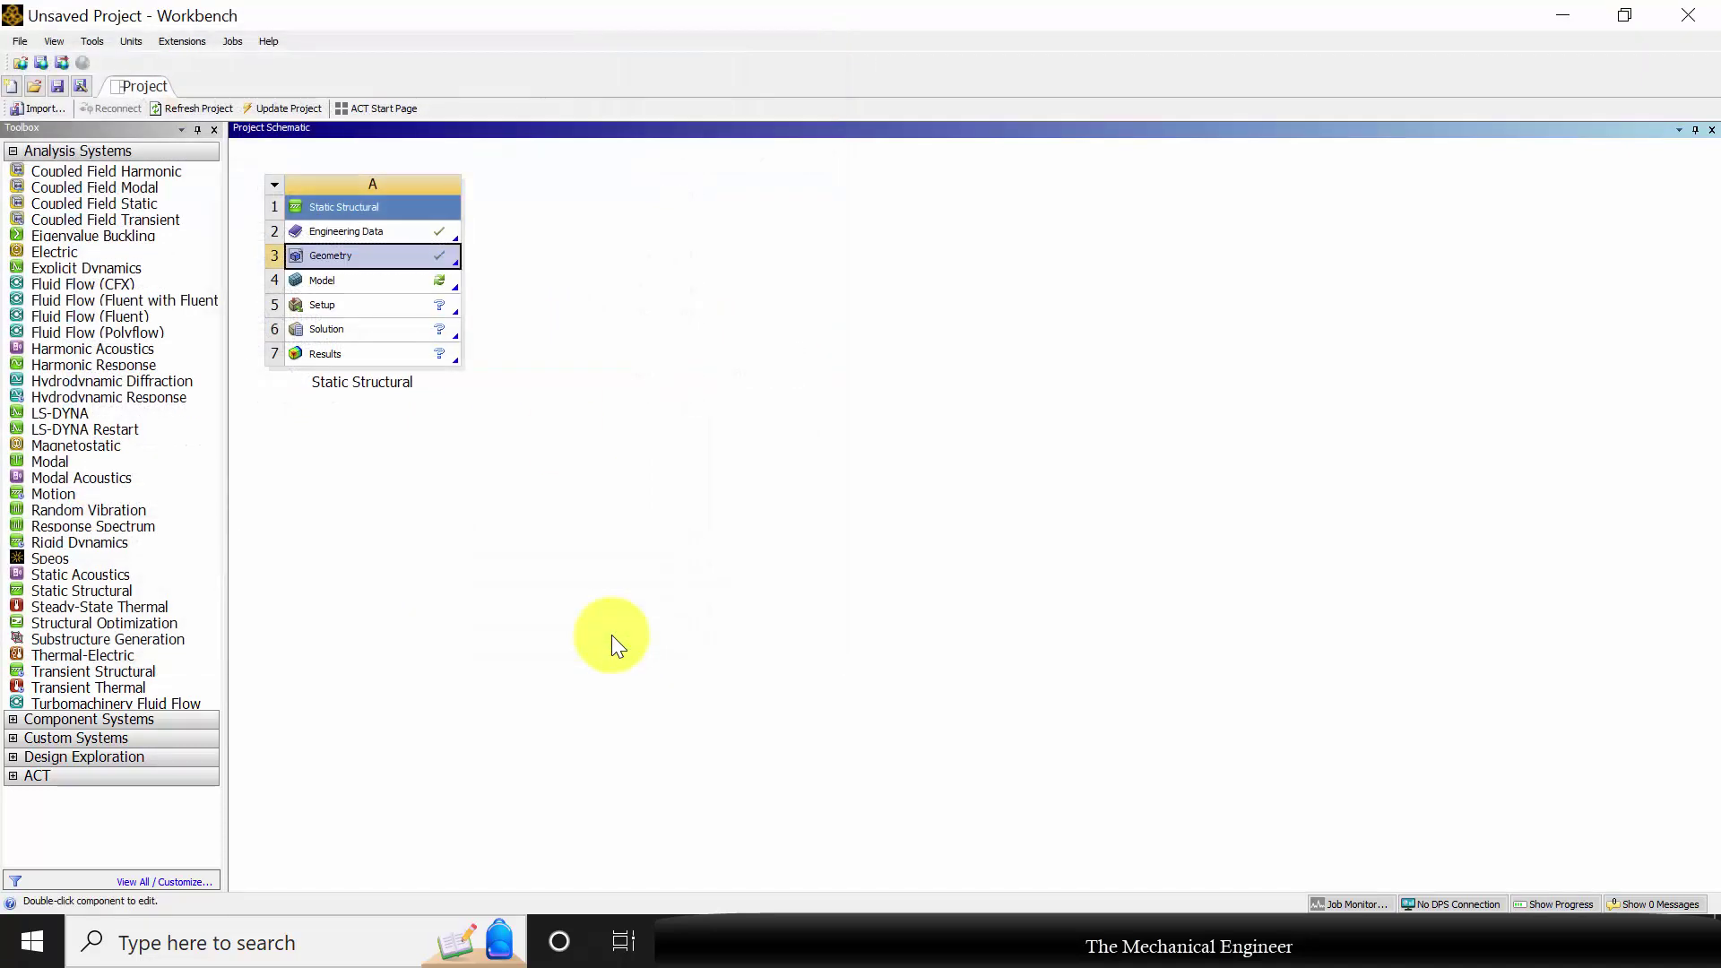
# Launch Mechanical from the Model cell and verify the clamp body uses Structural Steel
pyautogui.rightClick(374, 282)
pyautogui.click(425, 288)
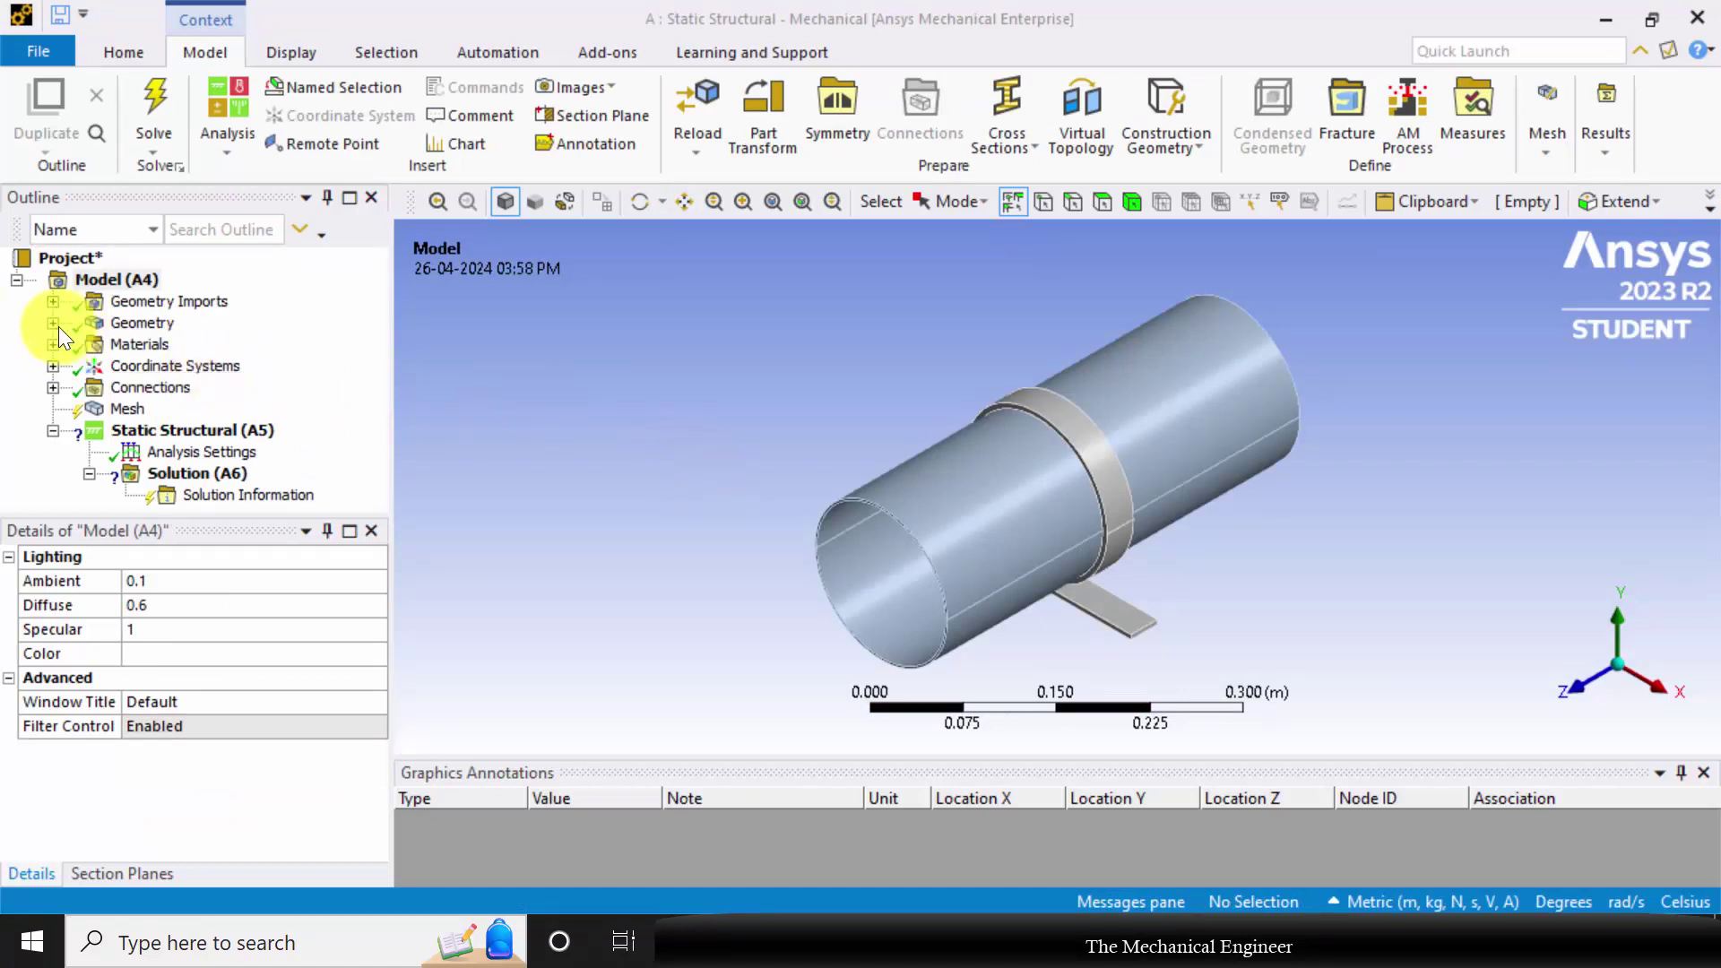
pyautogui.click(53, 324)
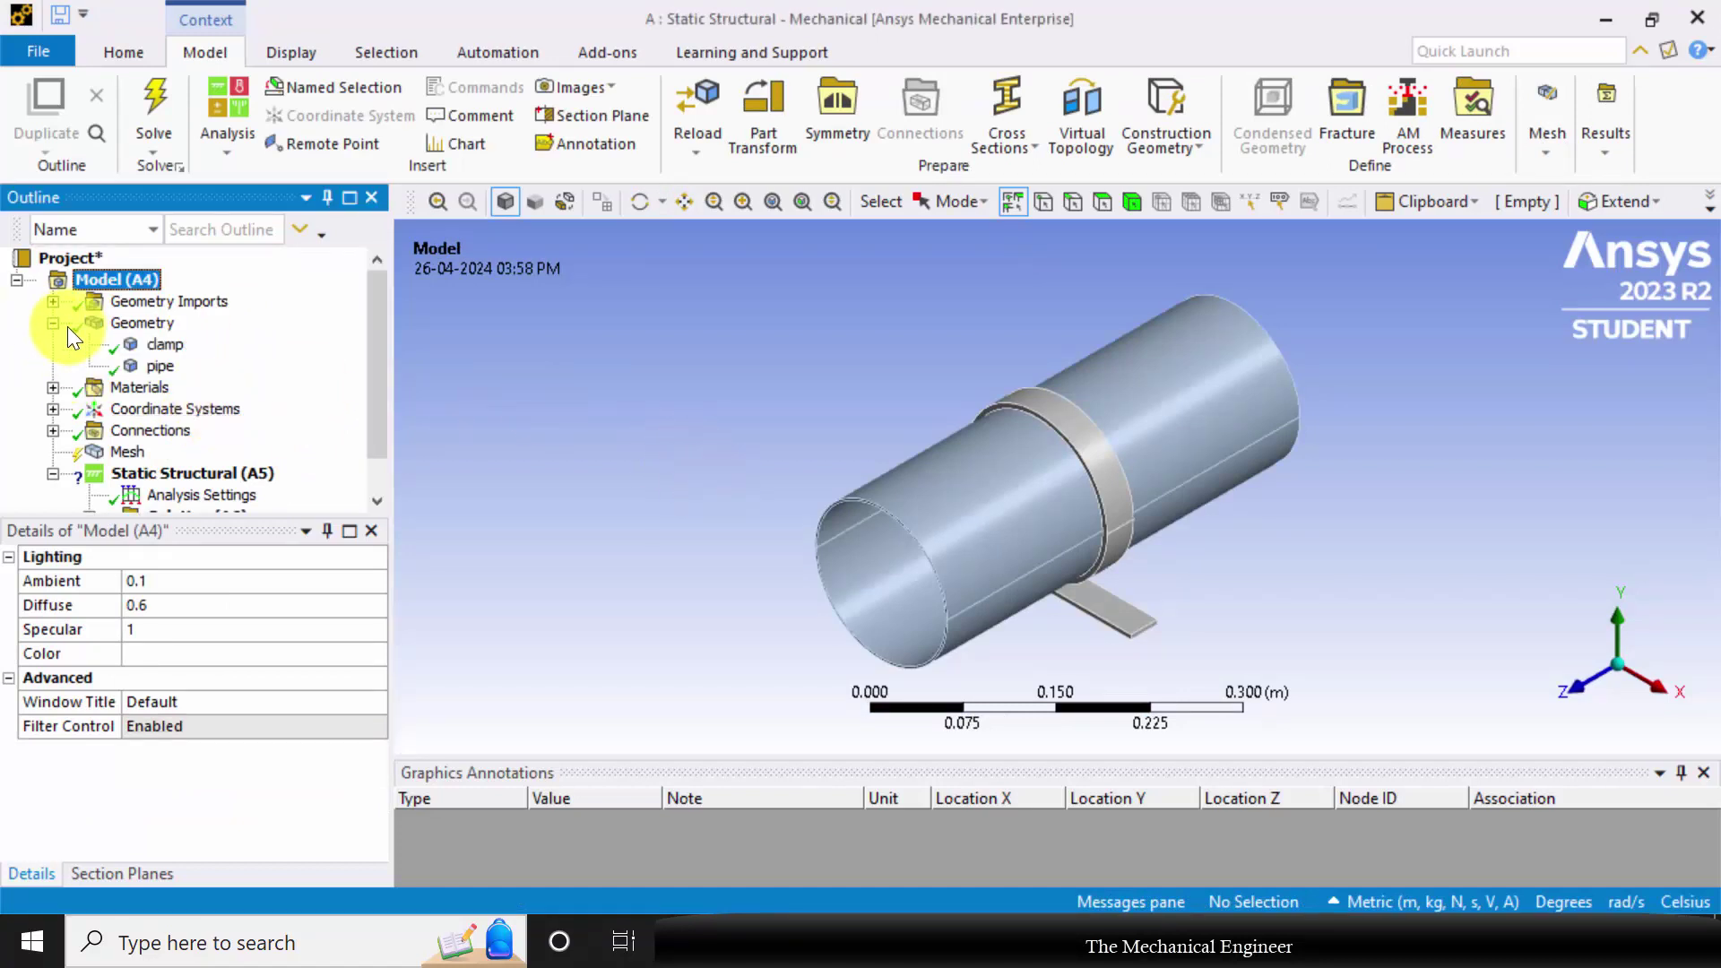
pyautogui.click(162, 347)
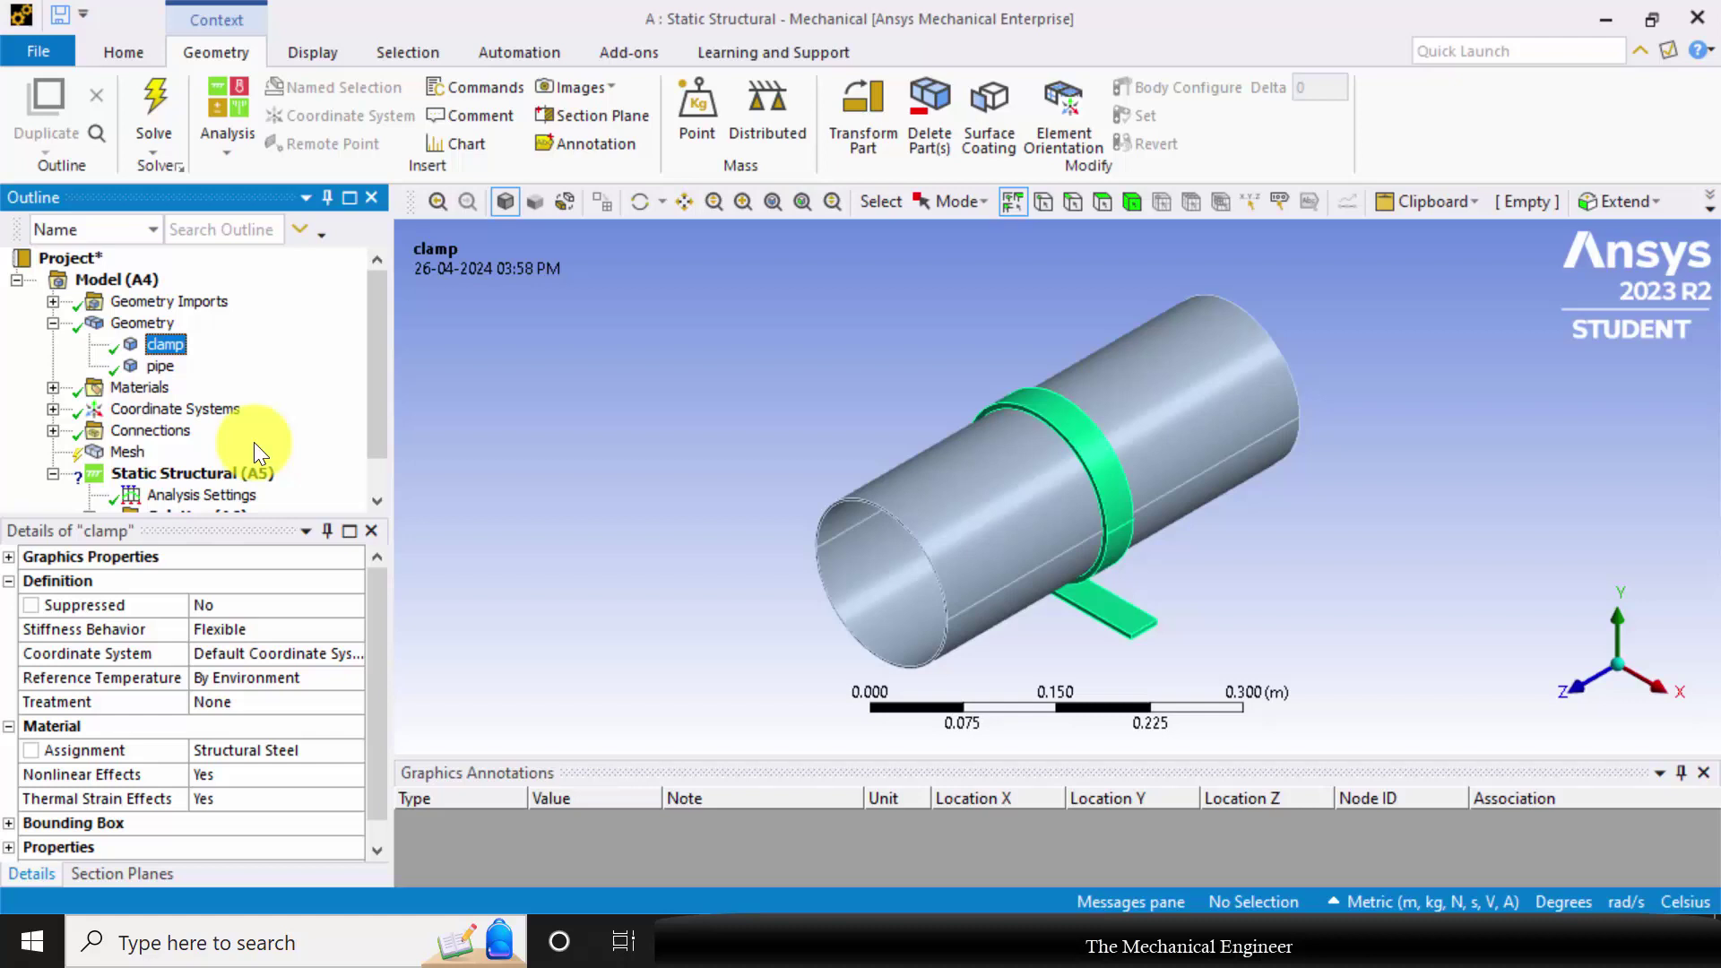
pyautogui.click(357, 756)
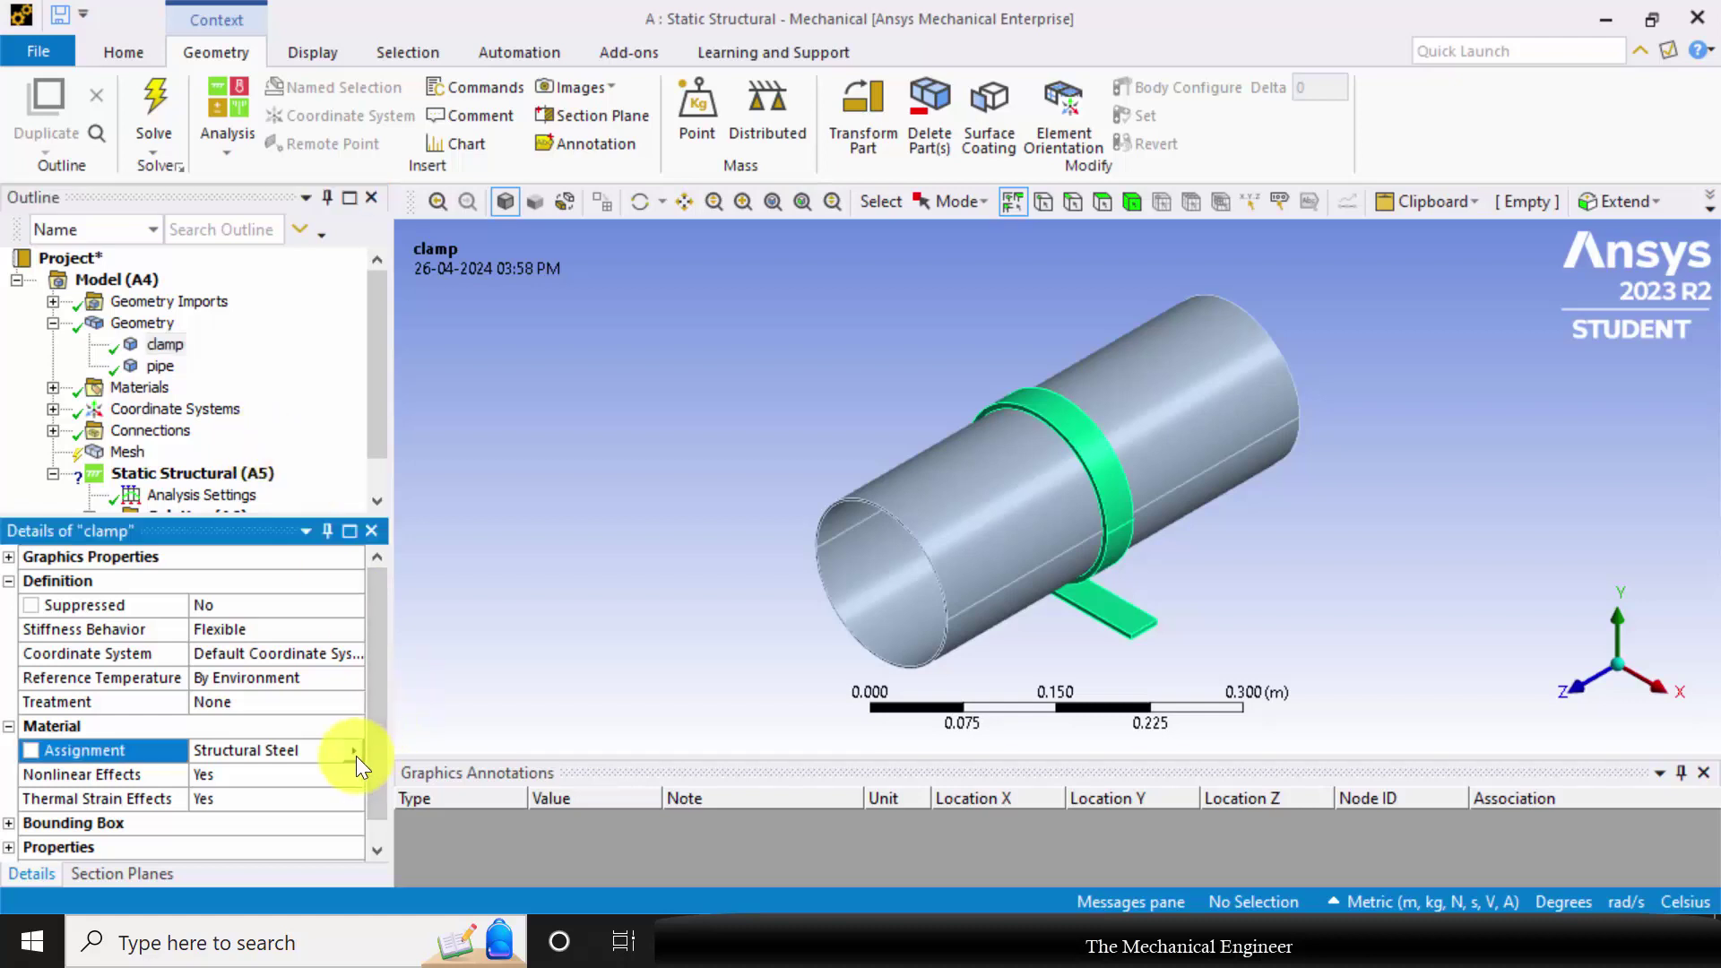
pyautogui.click(355, 753)
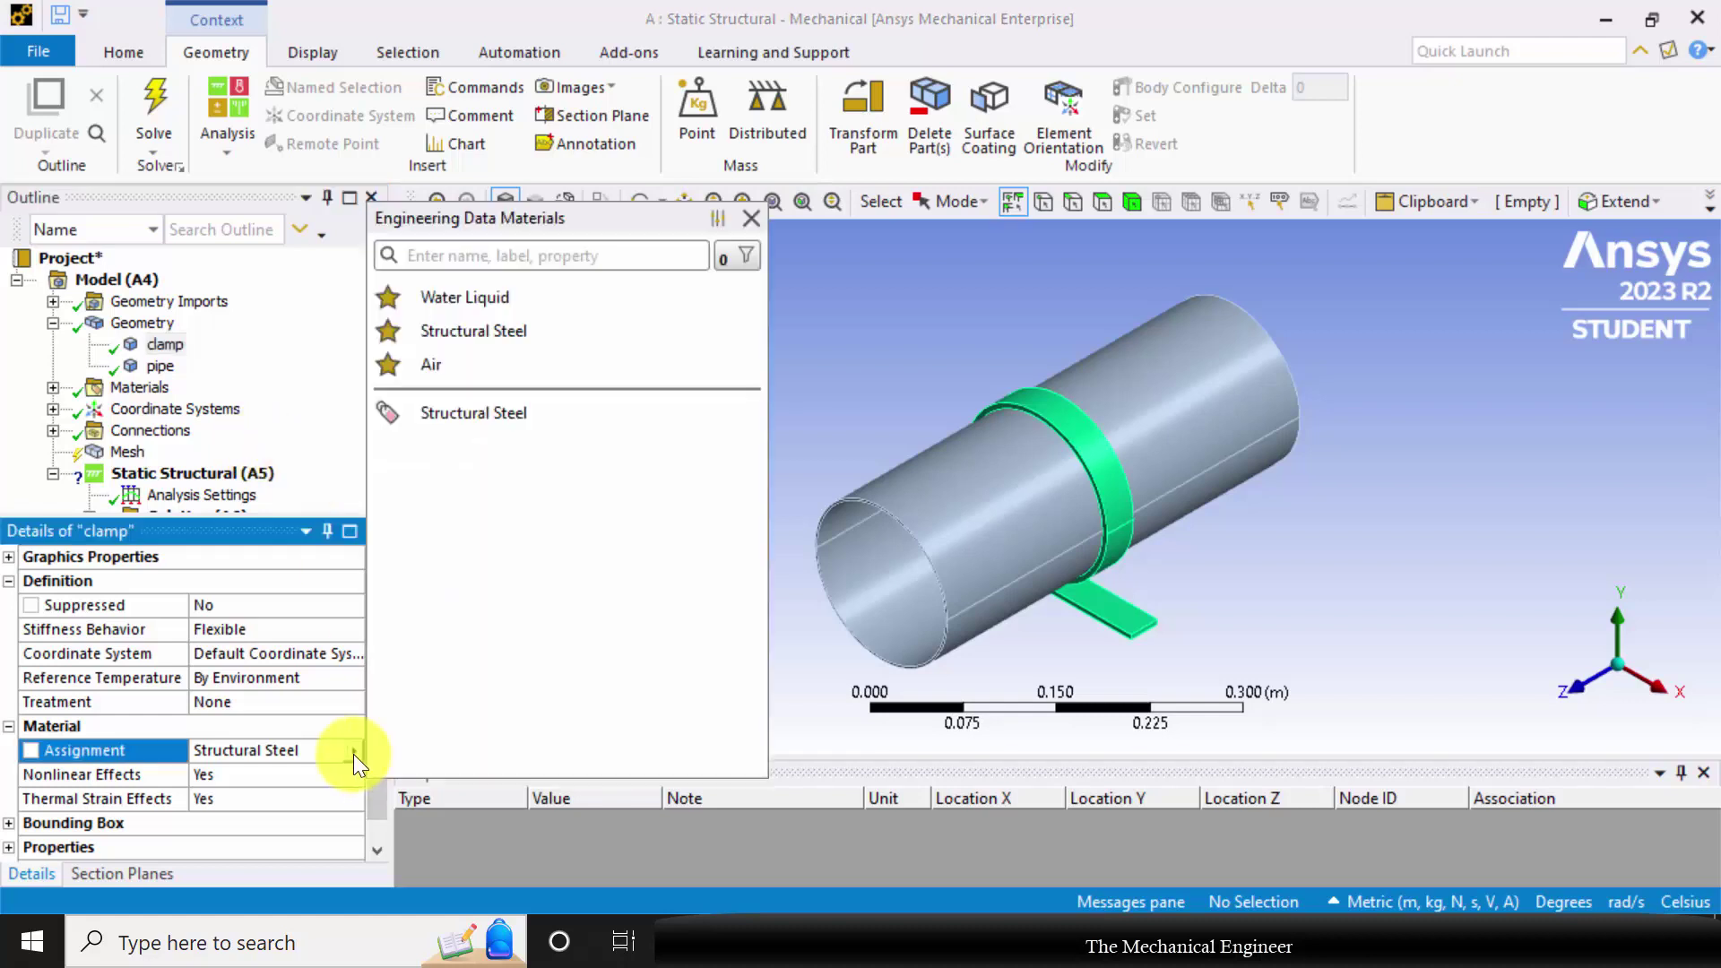
pyautogui.click(32, 348)
pyautogui.click(53, 324)
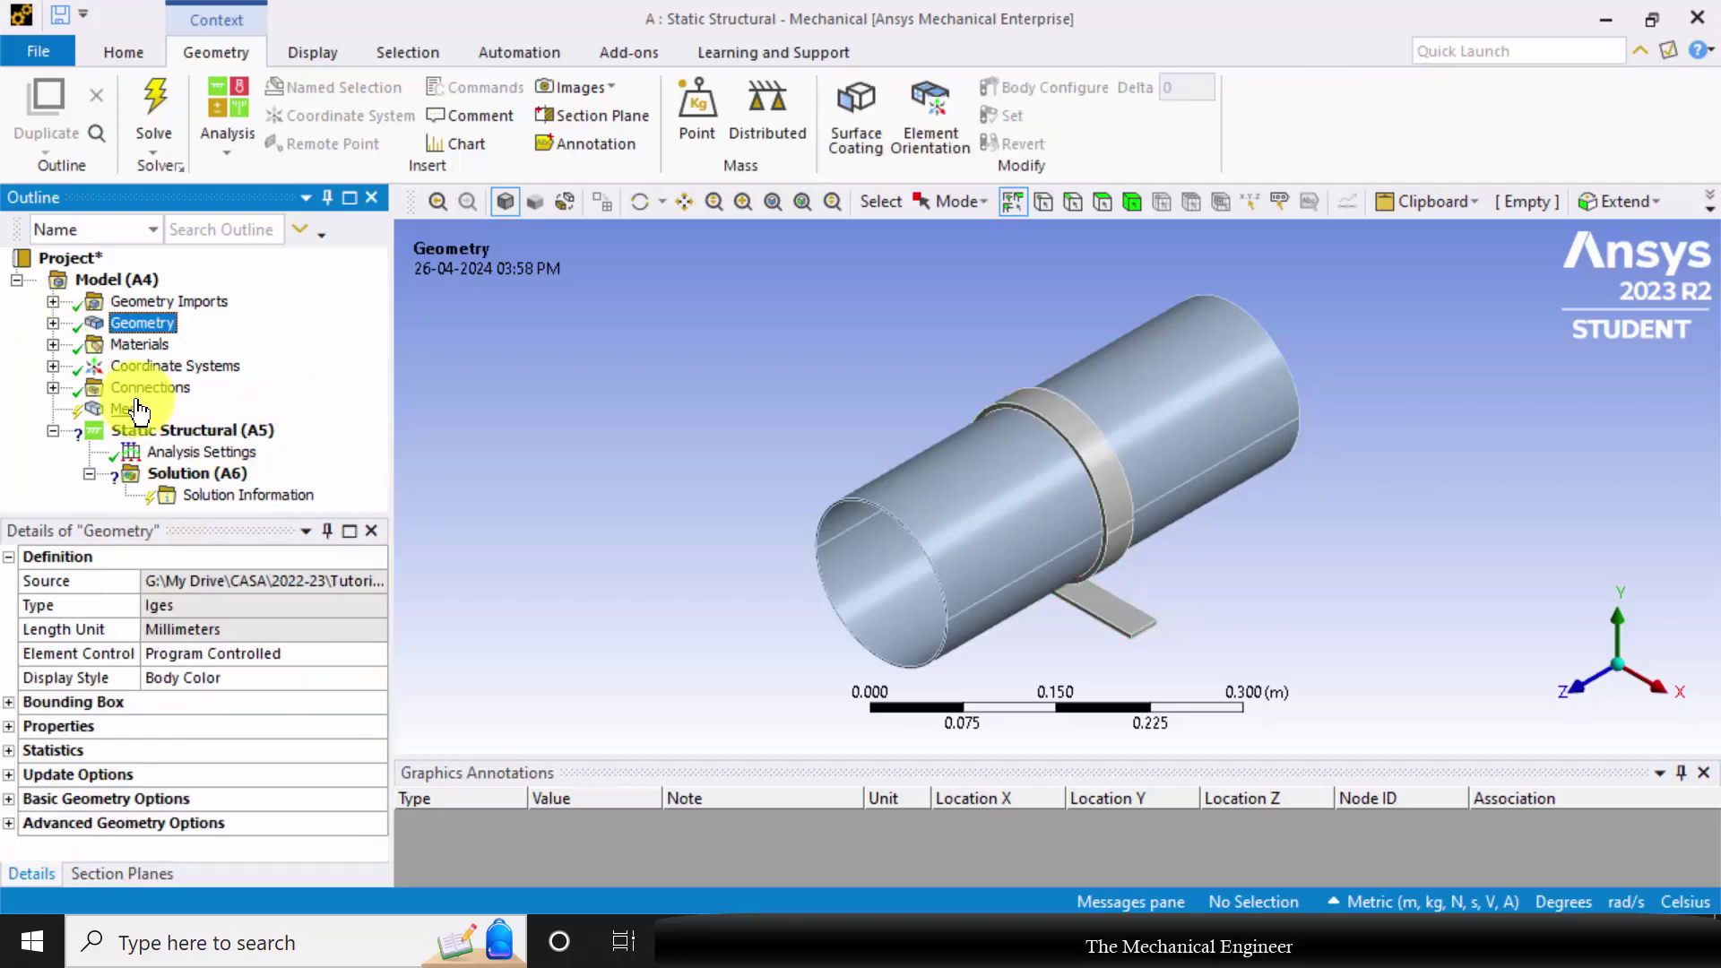
# Set the clamp-to-pipe Contact Region type to Frictional with friction coefficient 0.2
pyautogui.click(53, 388)
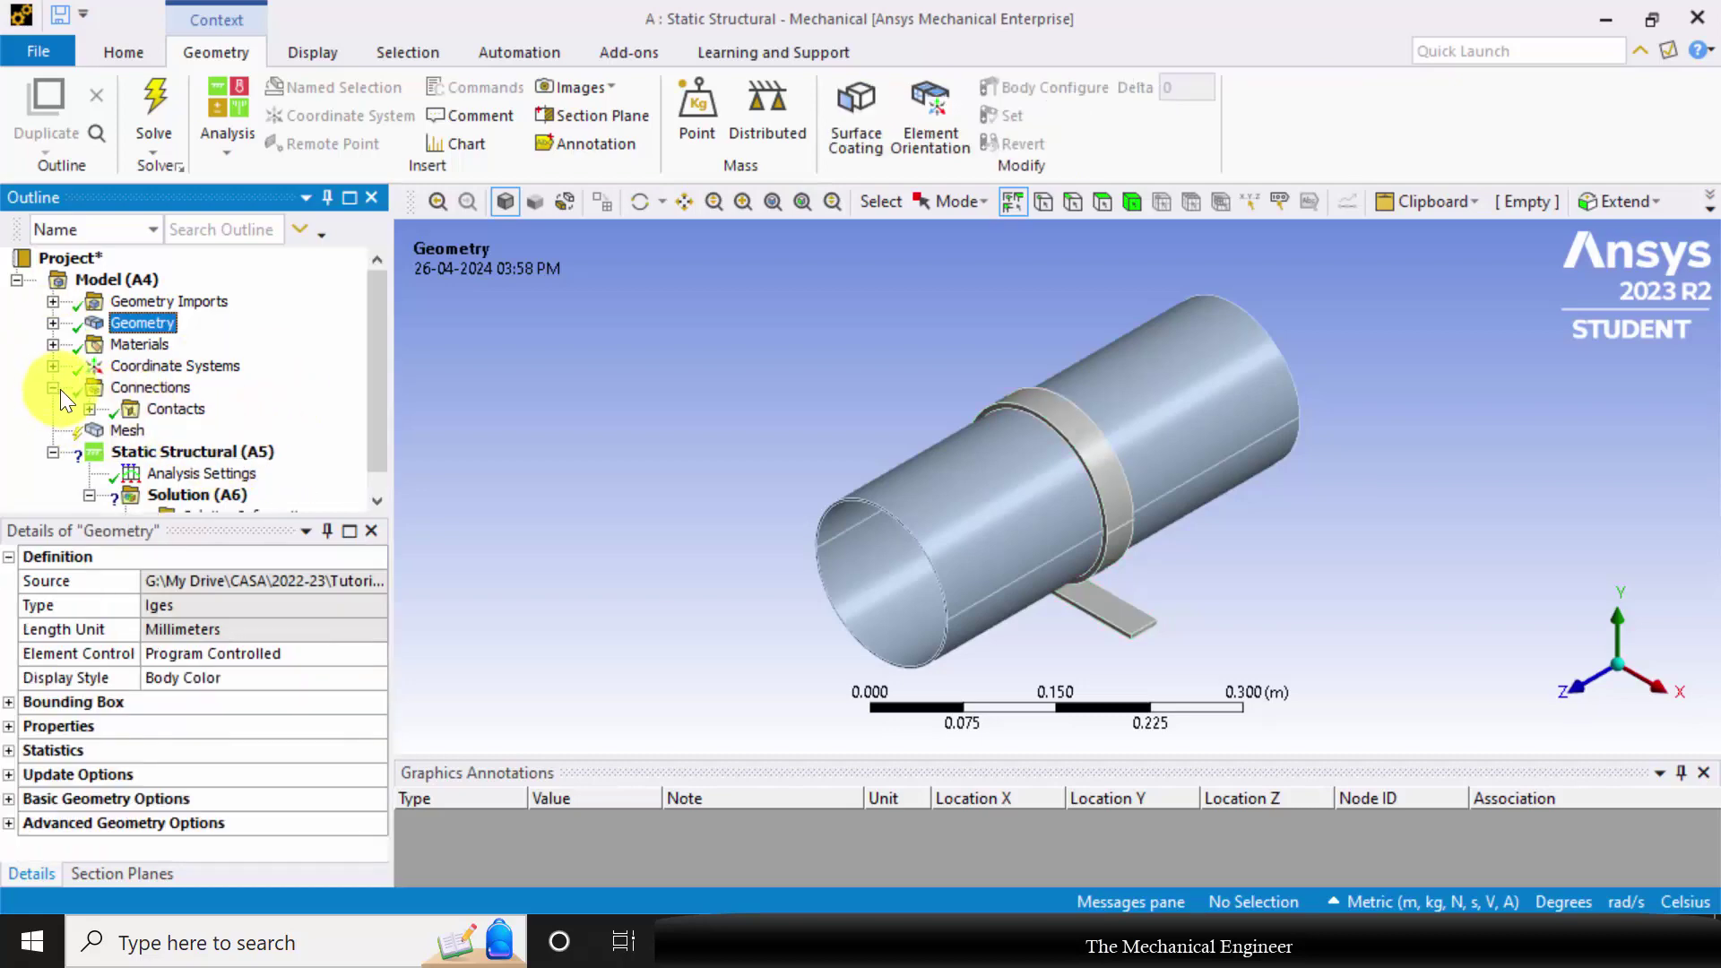
pyautogui.click(90, 409)
pyautogui.click(237, 430)
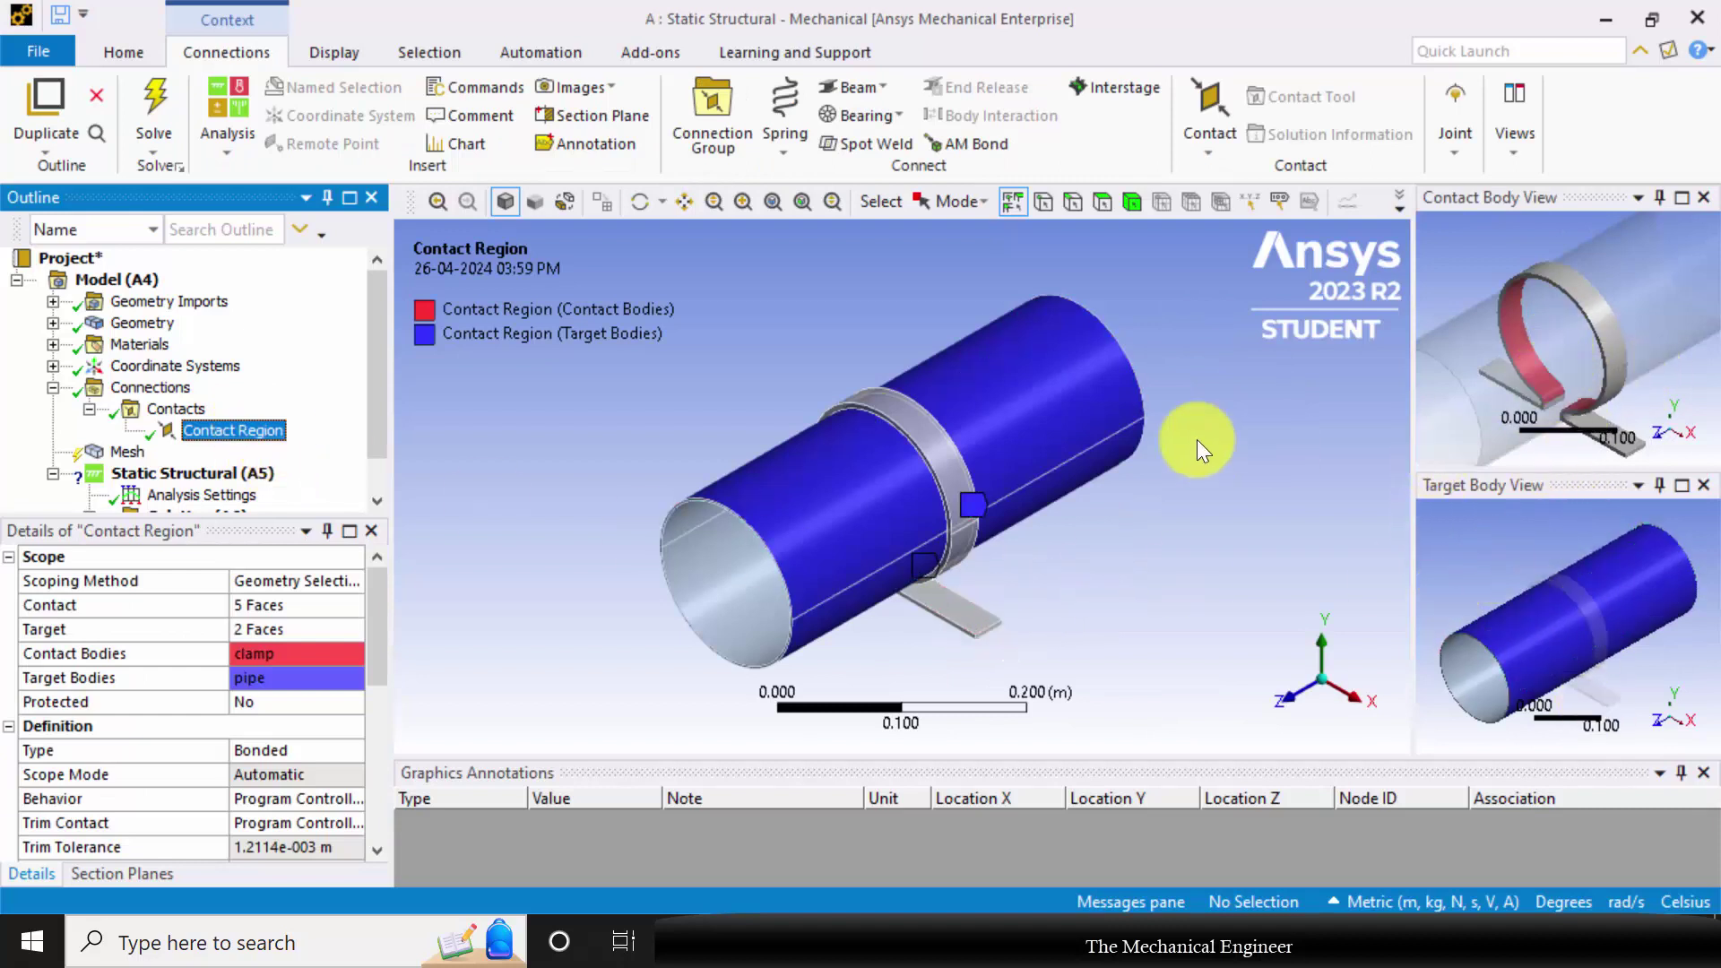
pyautogui.moveTo(373, 626); pyautogui.dragTo(373, 658)
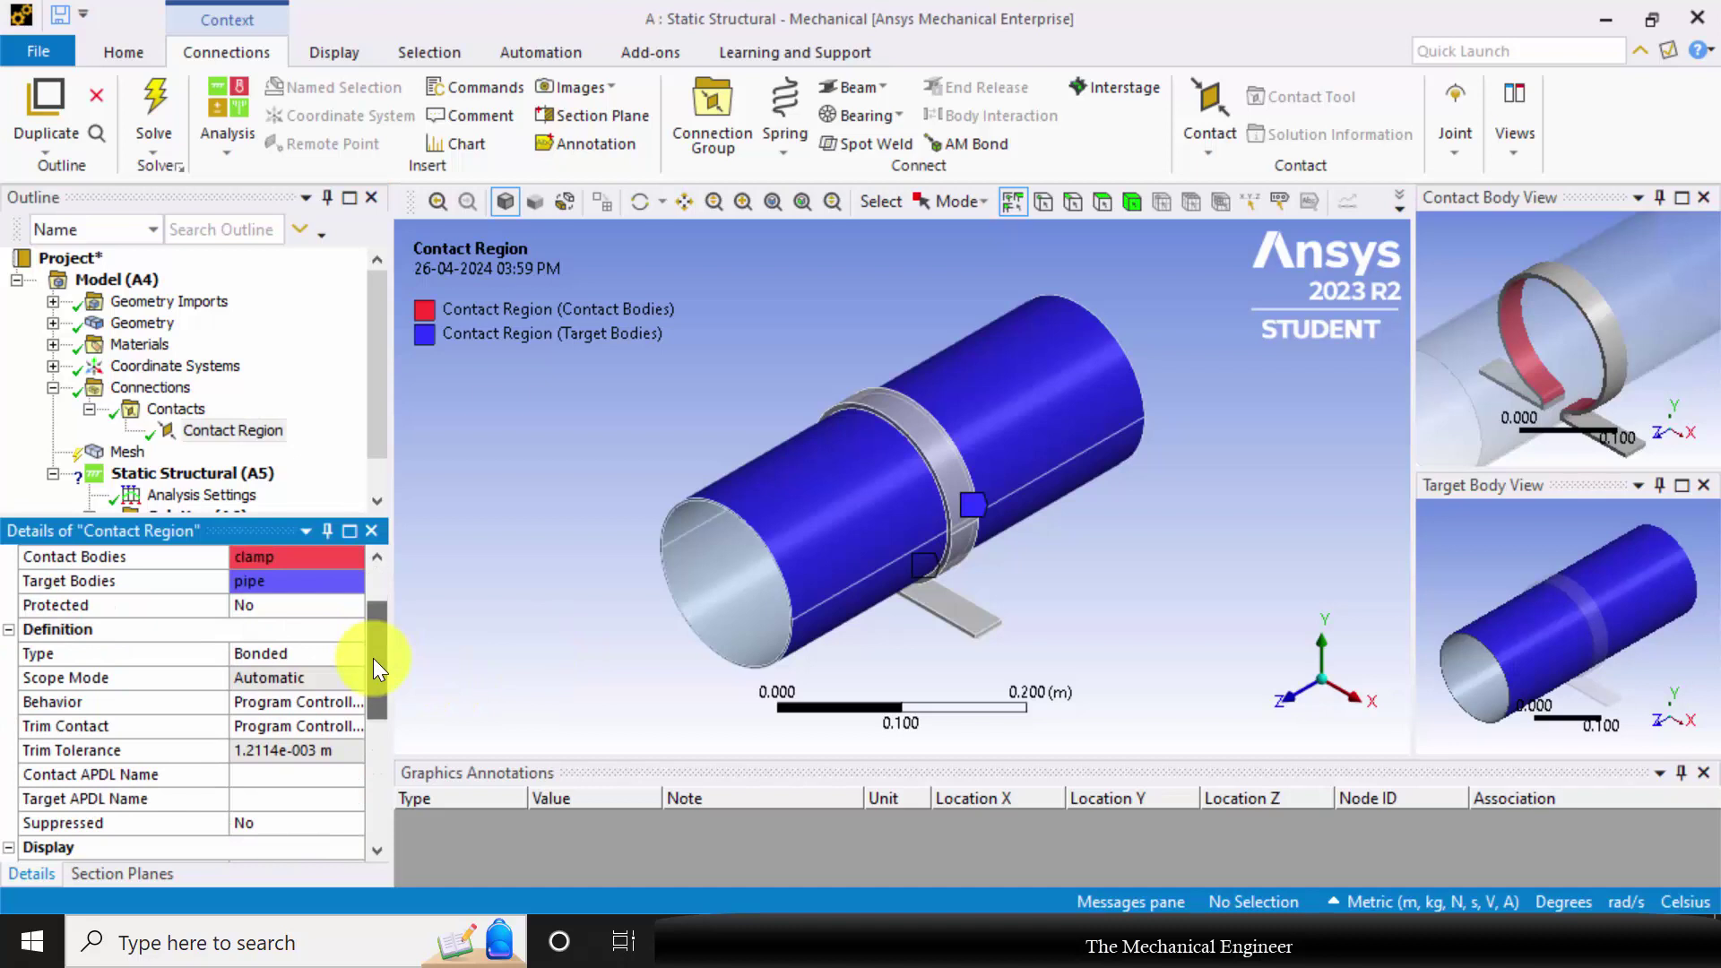
pyautogui.click(348, 654)
pyautogui.click(355, 654)
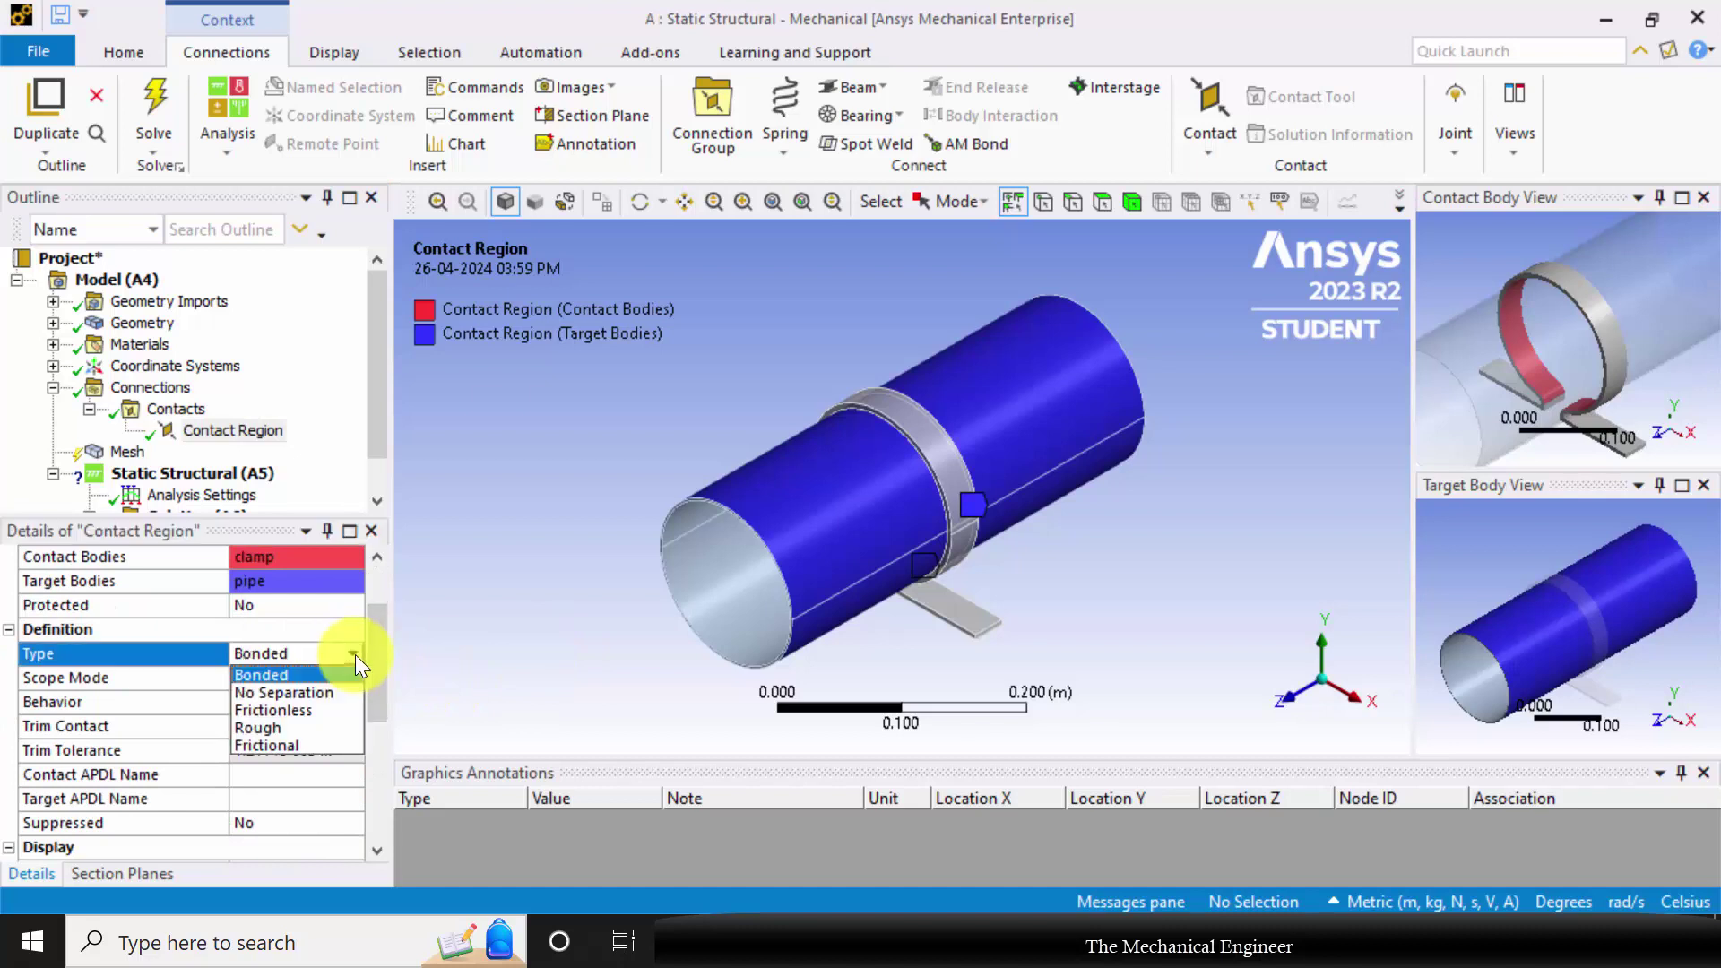
pyautogui.click(305, 745)
pyautogui.click(301, 776)
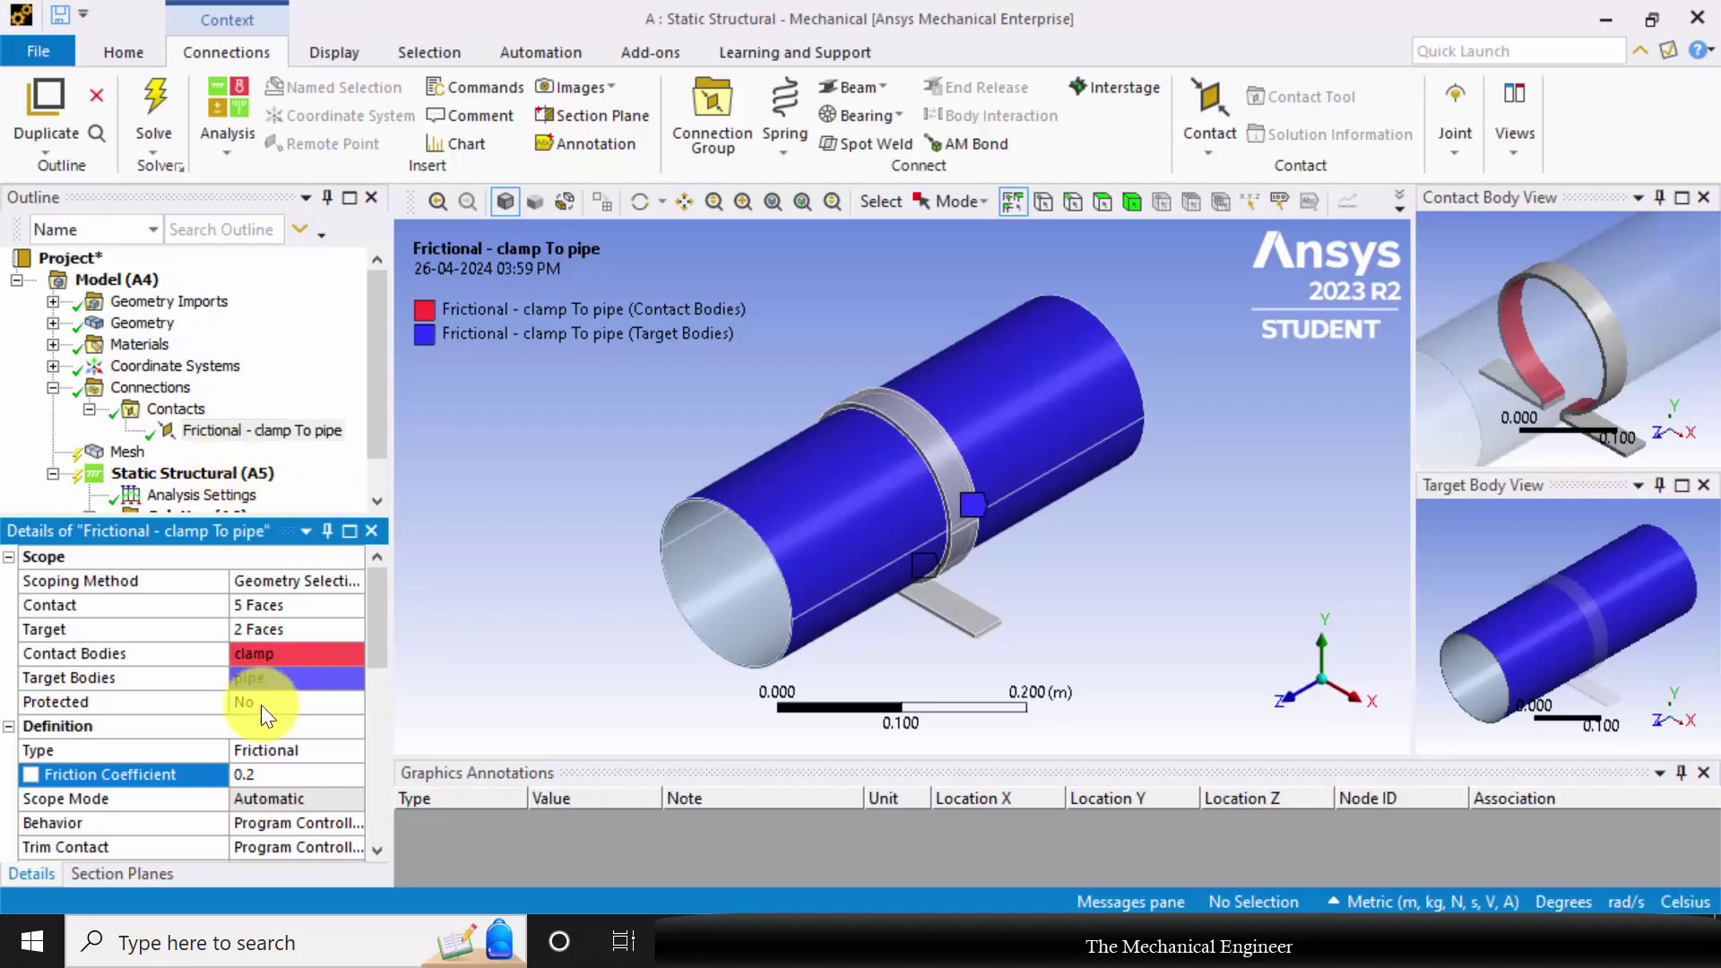
pyautogui.scroll(-2, 191, 342)
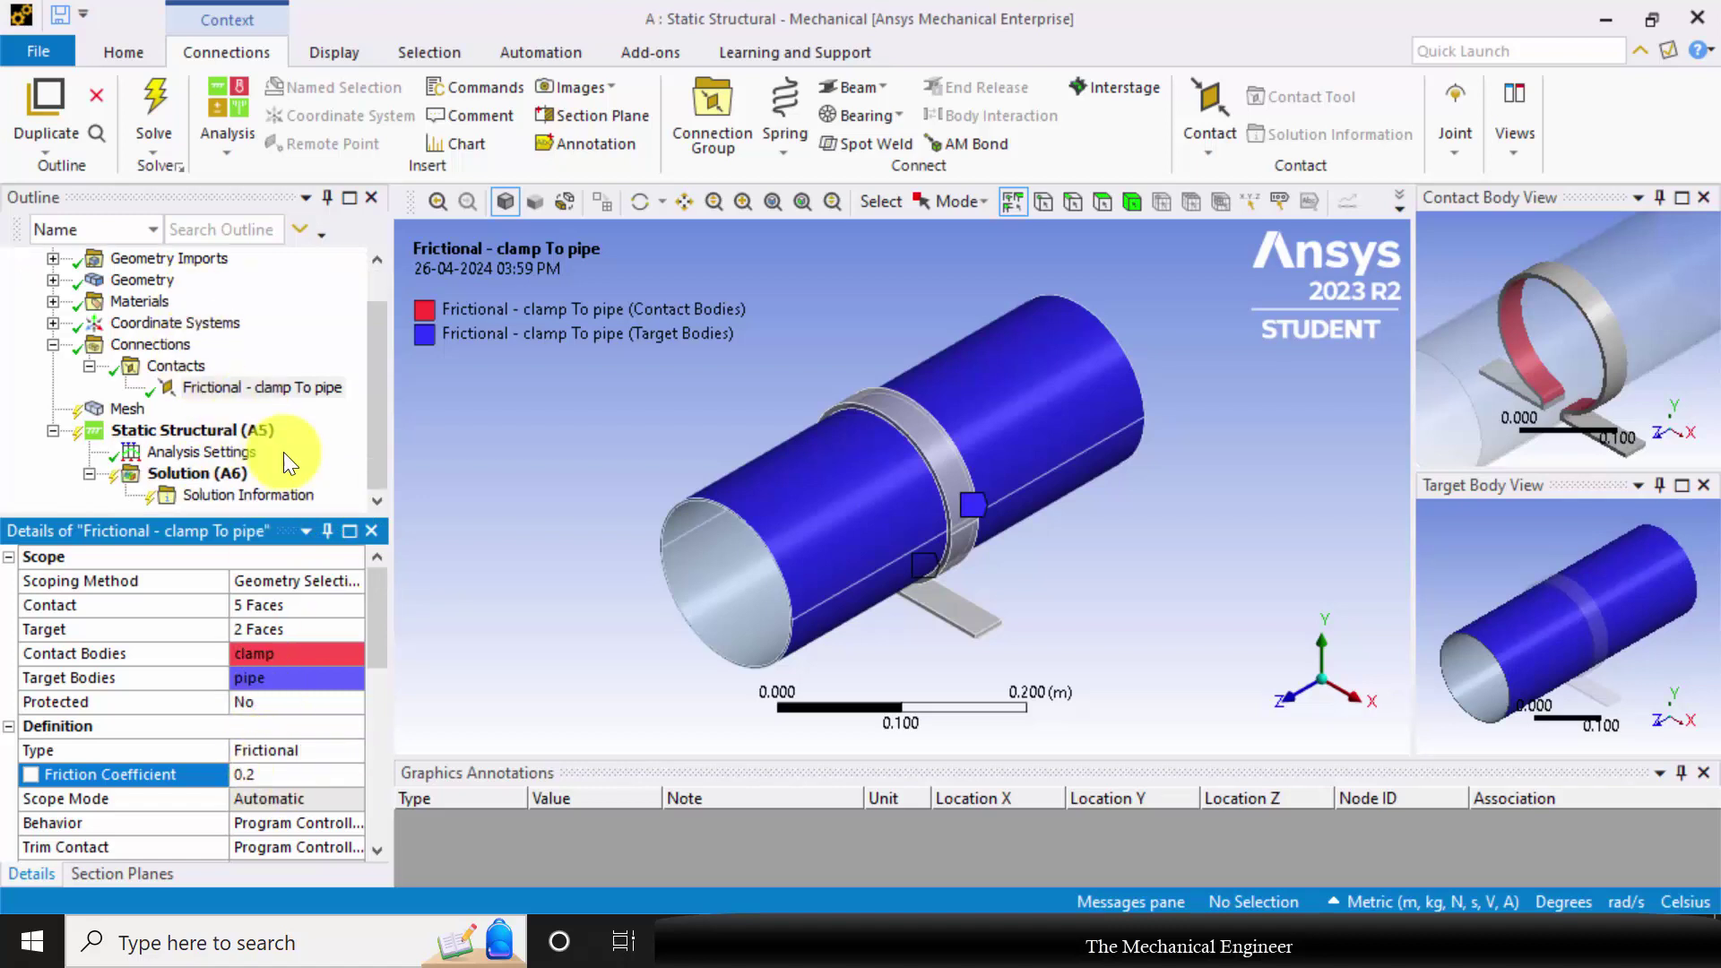
# Generate the default-sized mesh on the pipe and clamp and orbit to inspect it
pyautogui.click(125, 412)
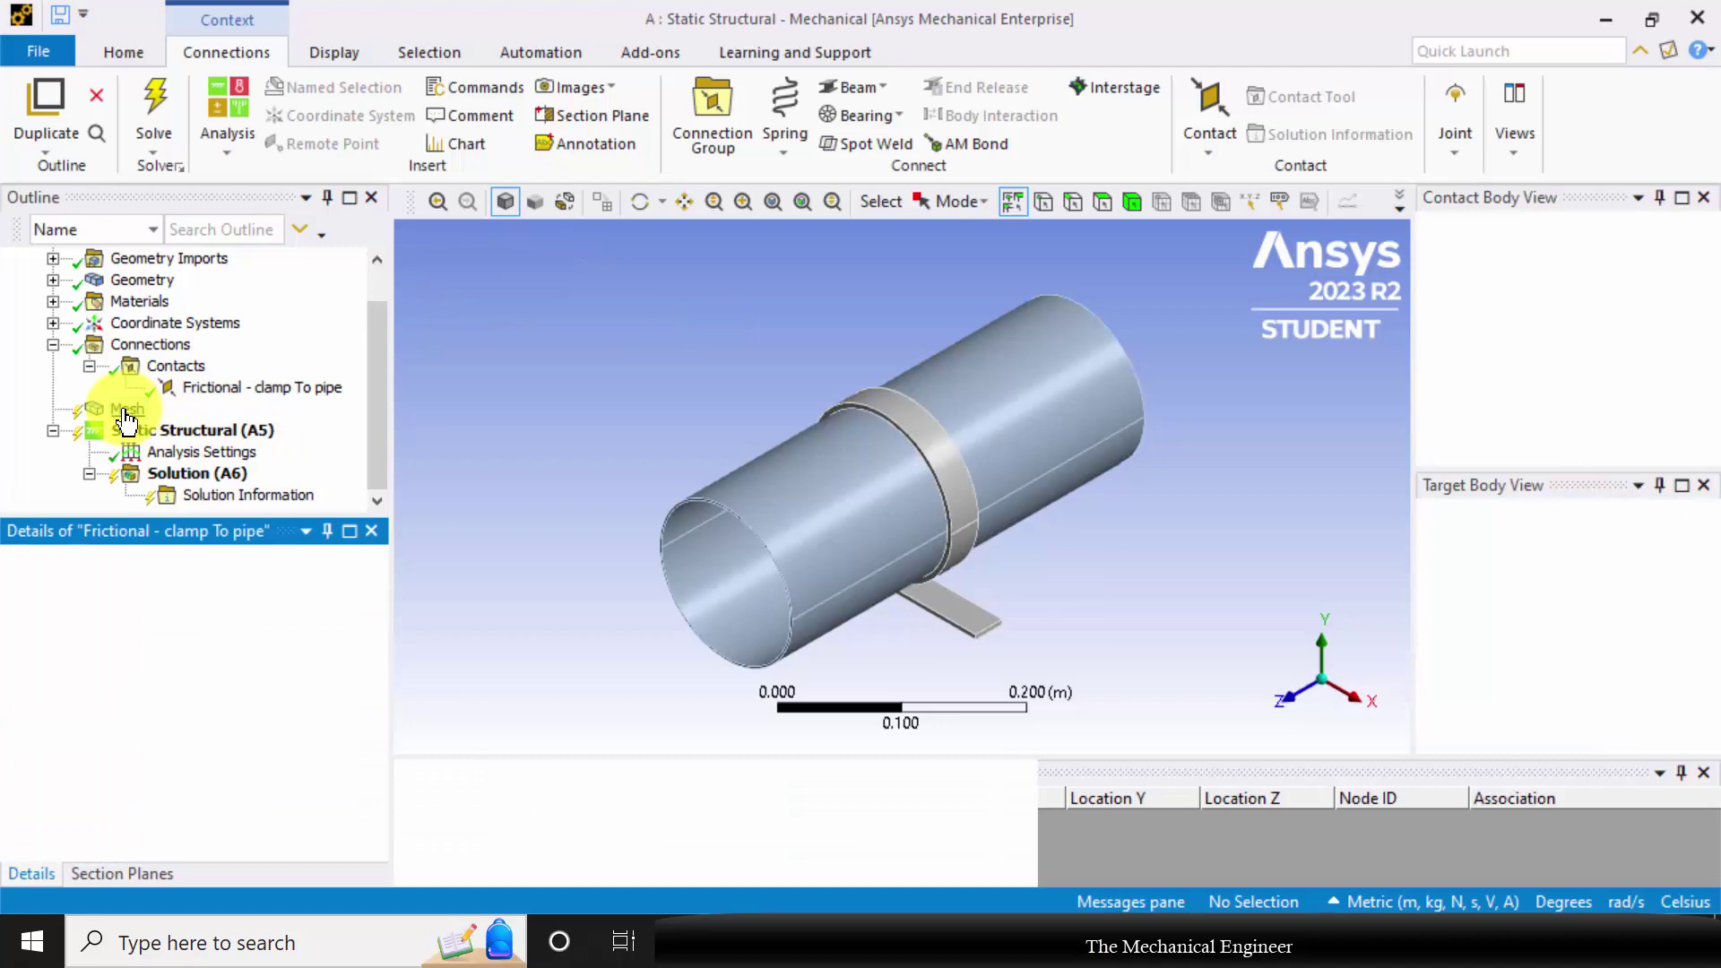
pyautogui.rightClick(126, 411)
pyautogui.click(249, 495)
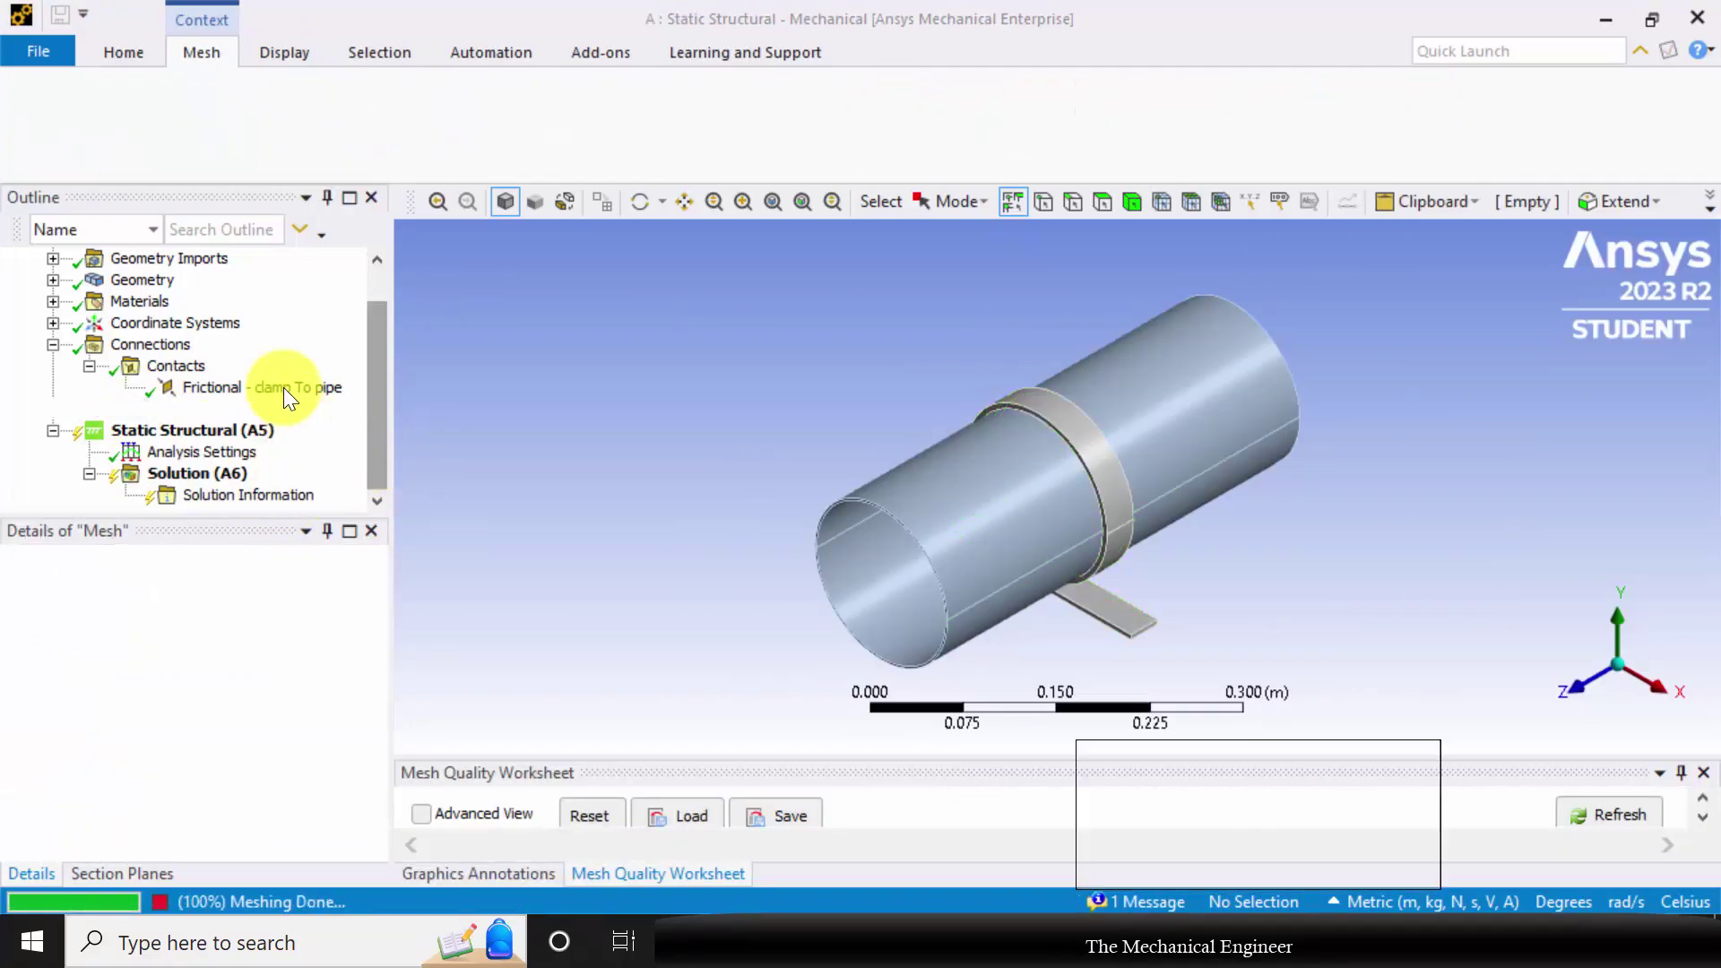
pyautogui.scroll(-2, 1147, 587)
pyautogui.moveTo(1125, 567)
pyautogui.mouseDown(button='middle')
pyautogui.moveTo(1111, 625)
pyautogui.moveTo(1088, 500)
pyautogui.moveTo(1132, 564)
pyautogui.mouseUp(button='middle')
pyautogui.scroll(3, 1130, 552)
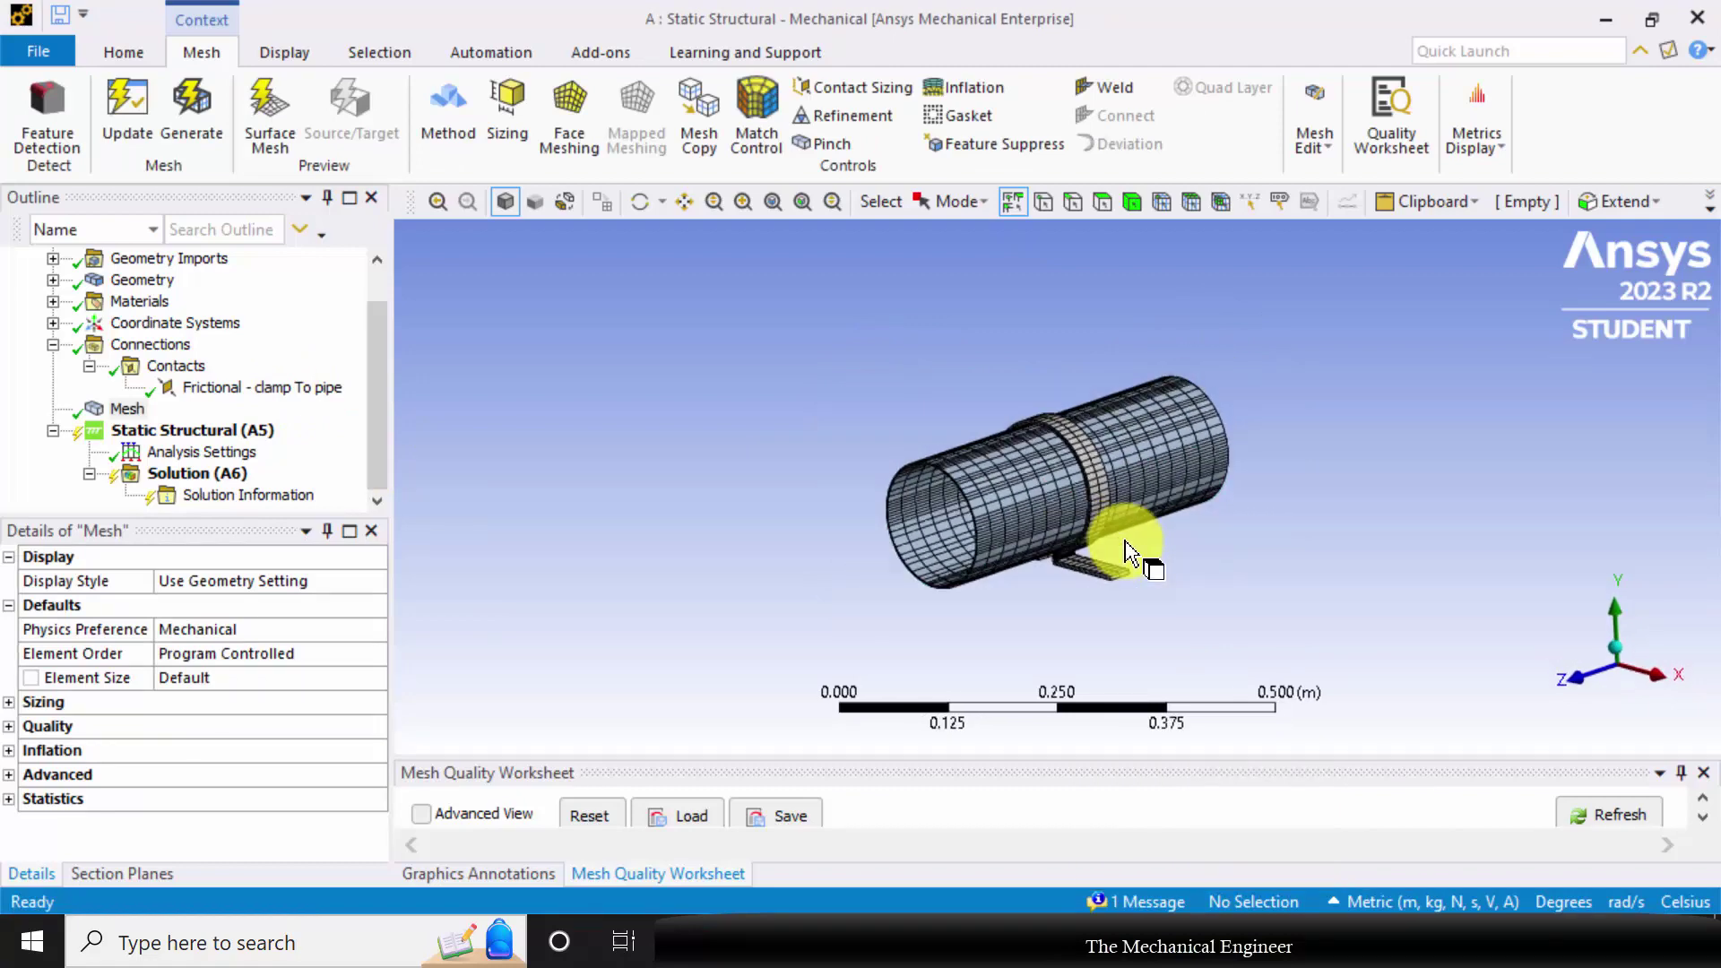
# Insert a Fixed Support scoped to both flat clamp foot faces
pyautogui.click(179, 432)
pyautogui.rightClick(219, 432)
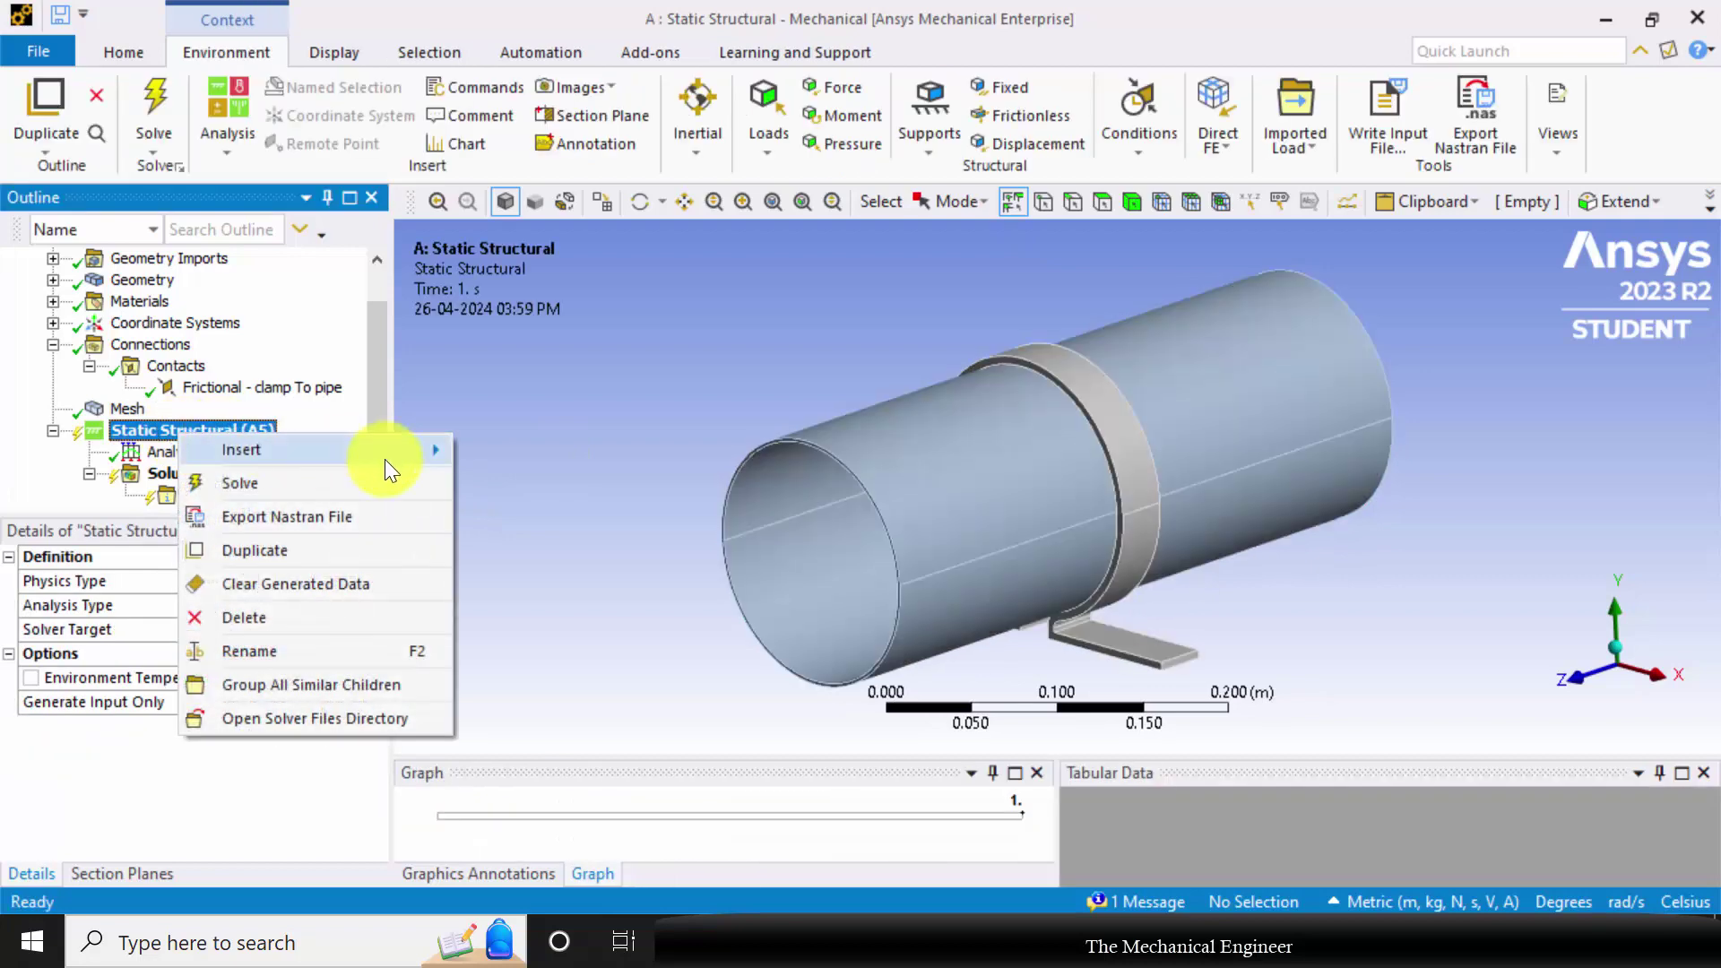
pyautogui.moveTo(384, 459)
pyautogui.click(513, 454)
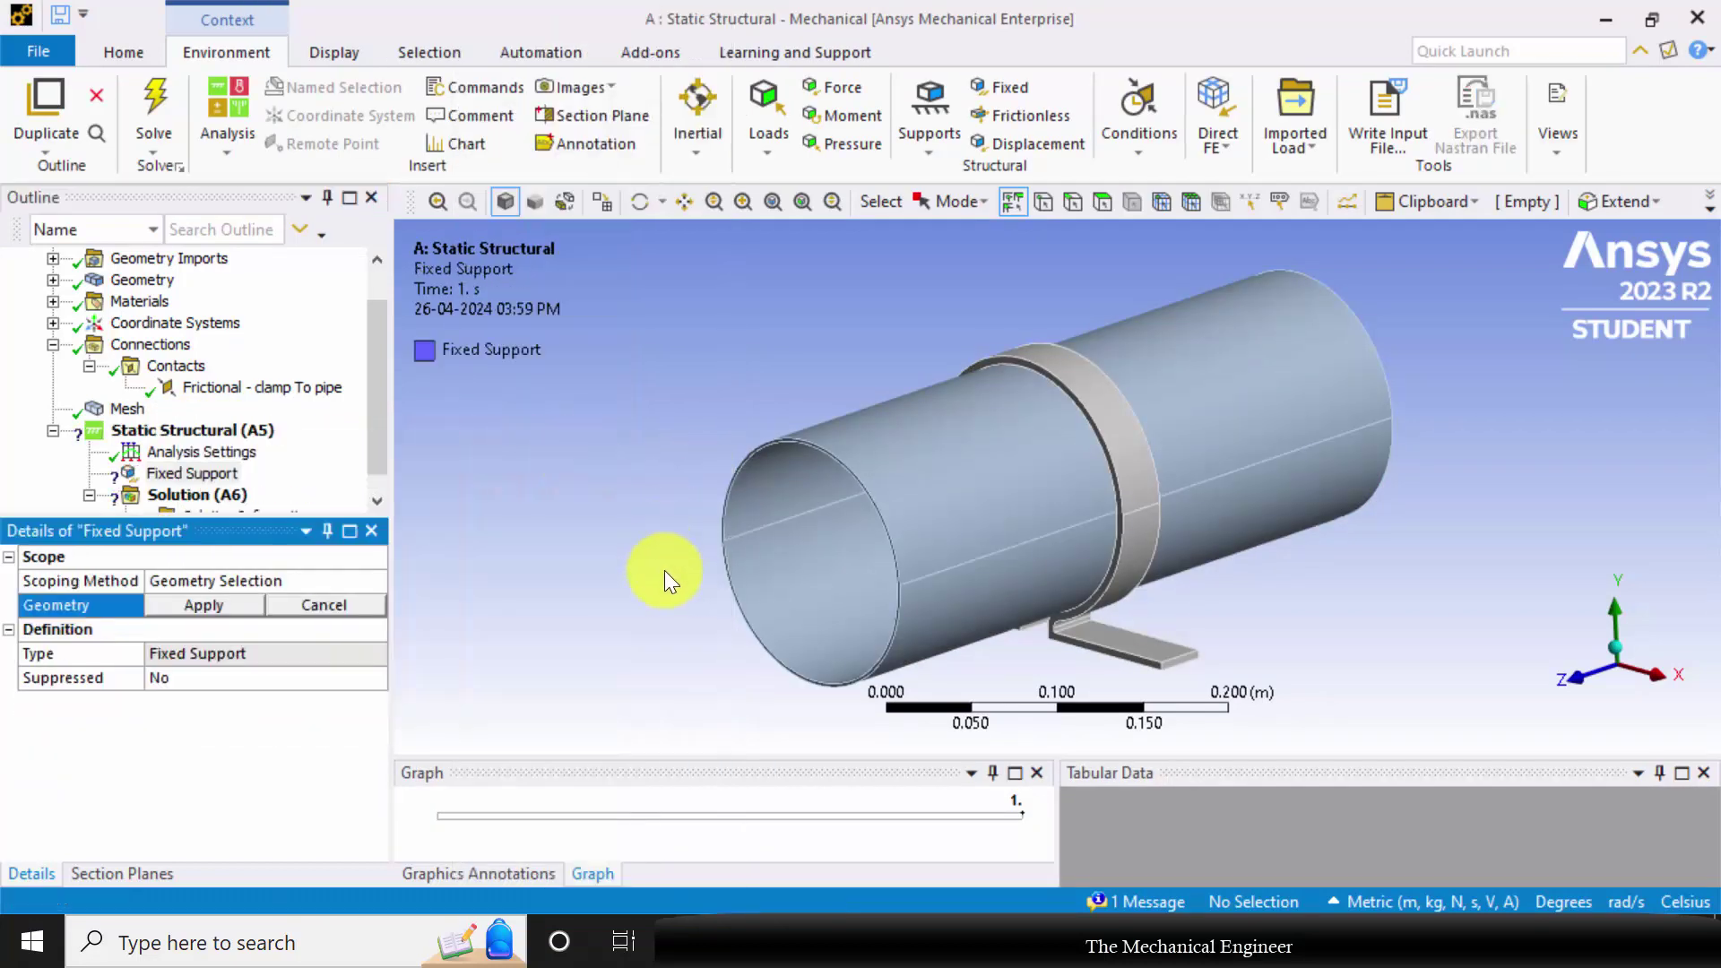
pyautogui.moveTo(660, 611); pyautogui.dragTo(661, 511, button='middle')
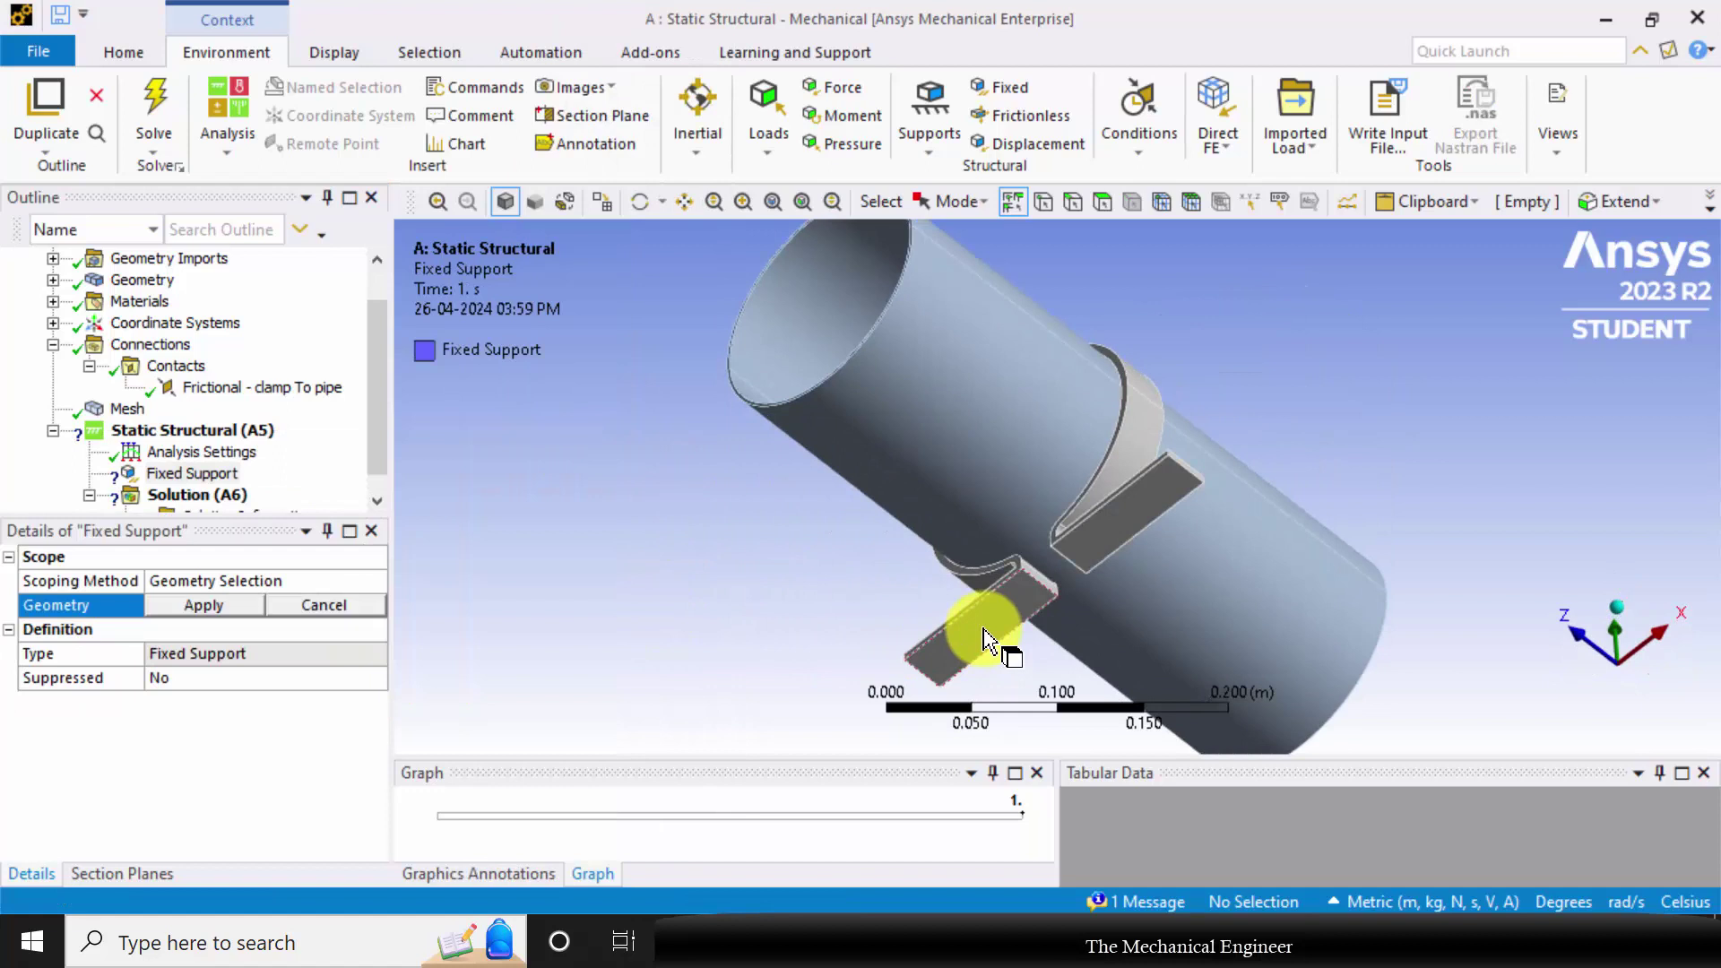
pyautogui.keyDown('ctrl'); pyautogui.click(1125, 538); pyautogui.keyUp('ctrl')
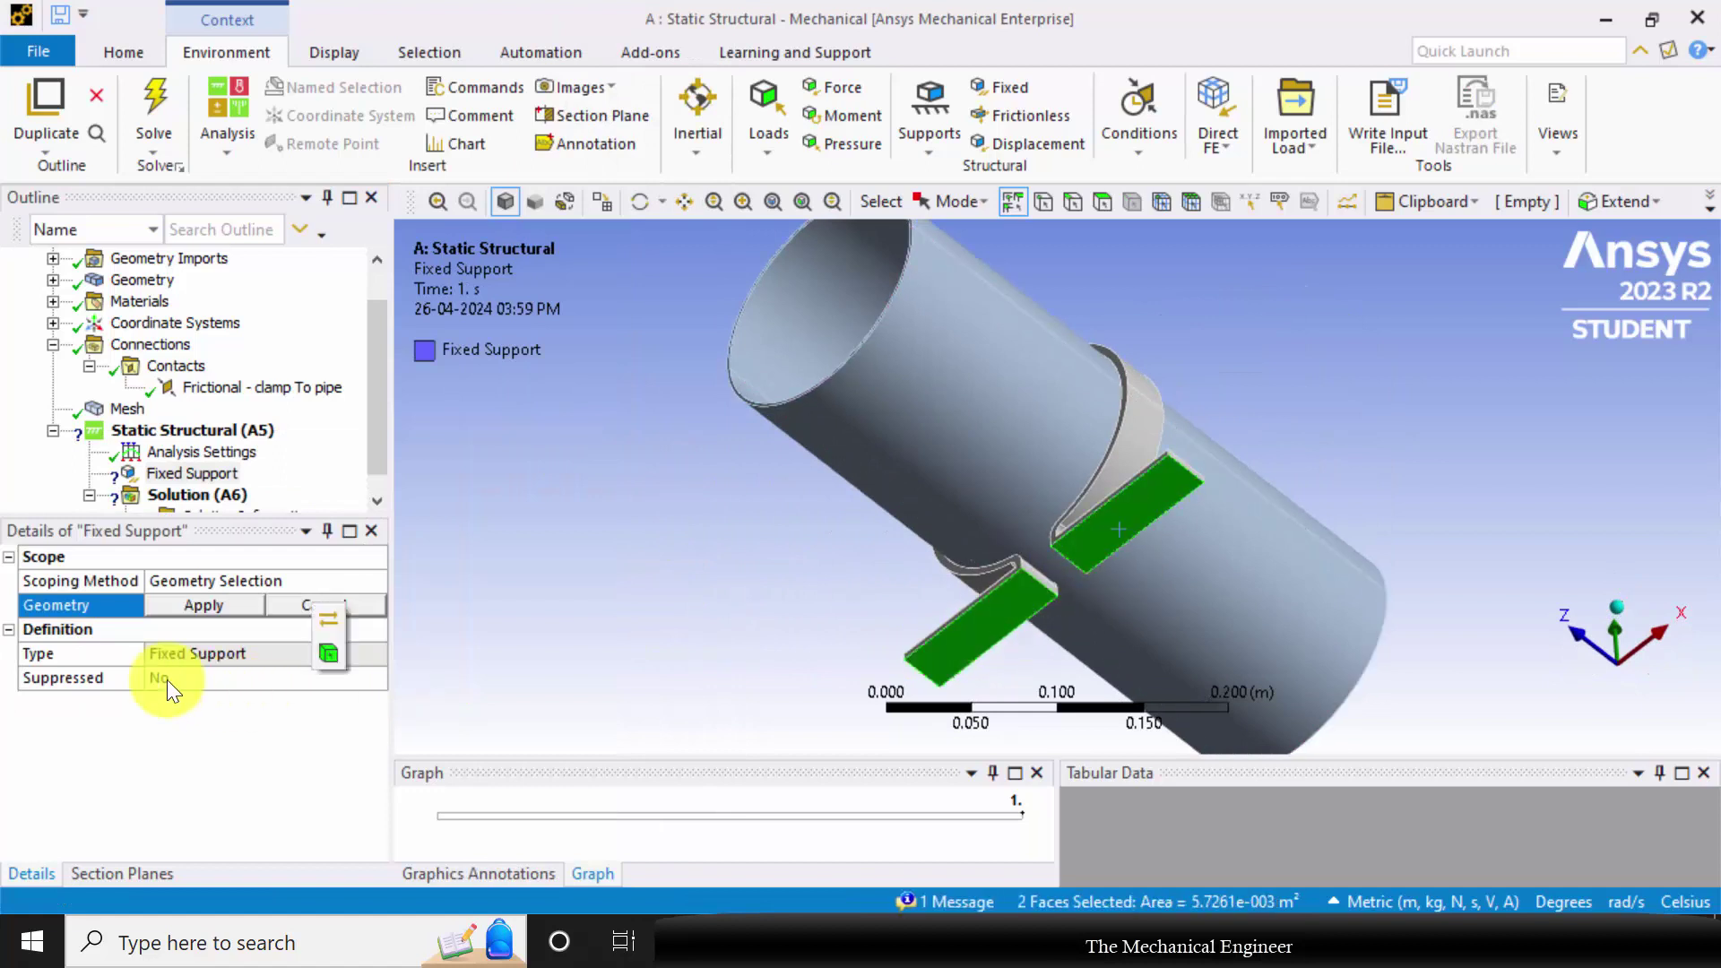
pyautogui.click(224, 611)
pyautogui.moveTo(651, 514); pyautogui.dragTo(1172, 577, button='middle')
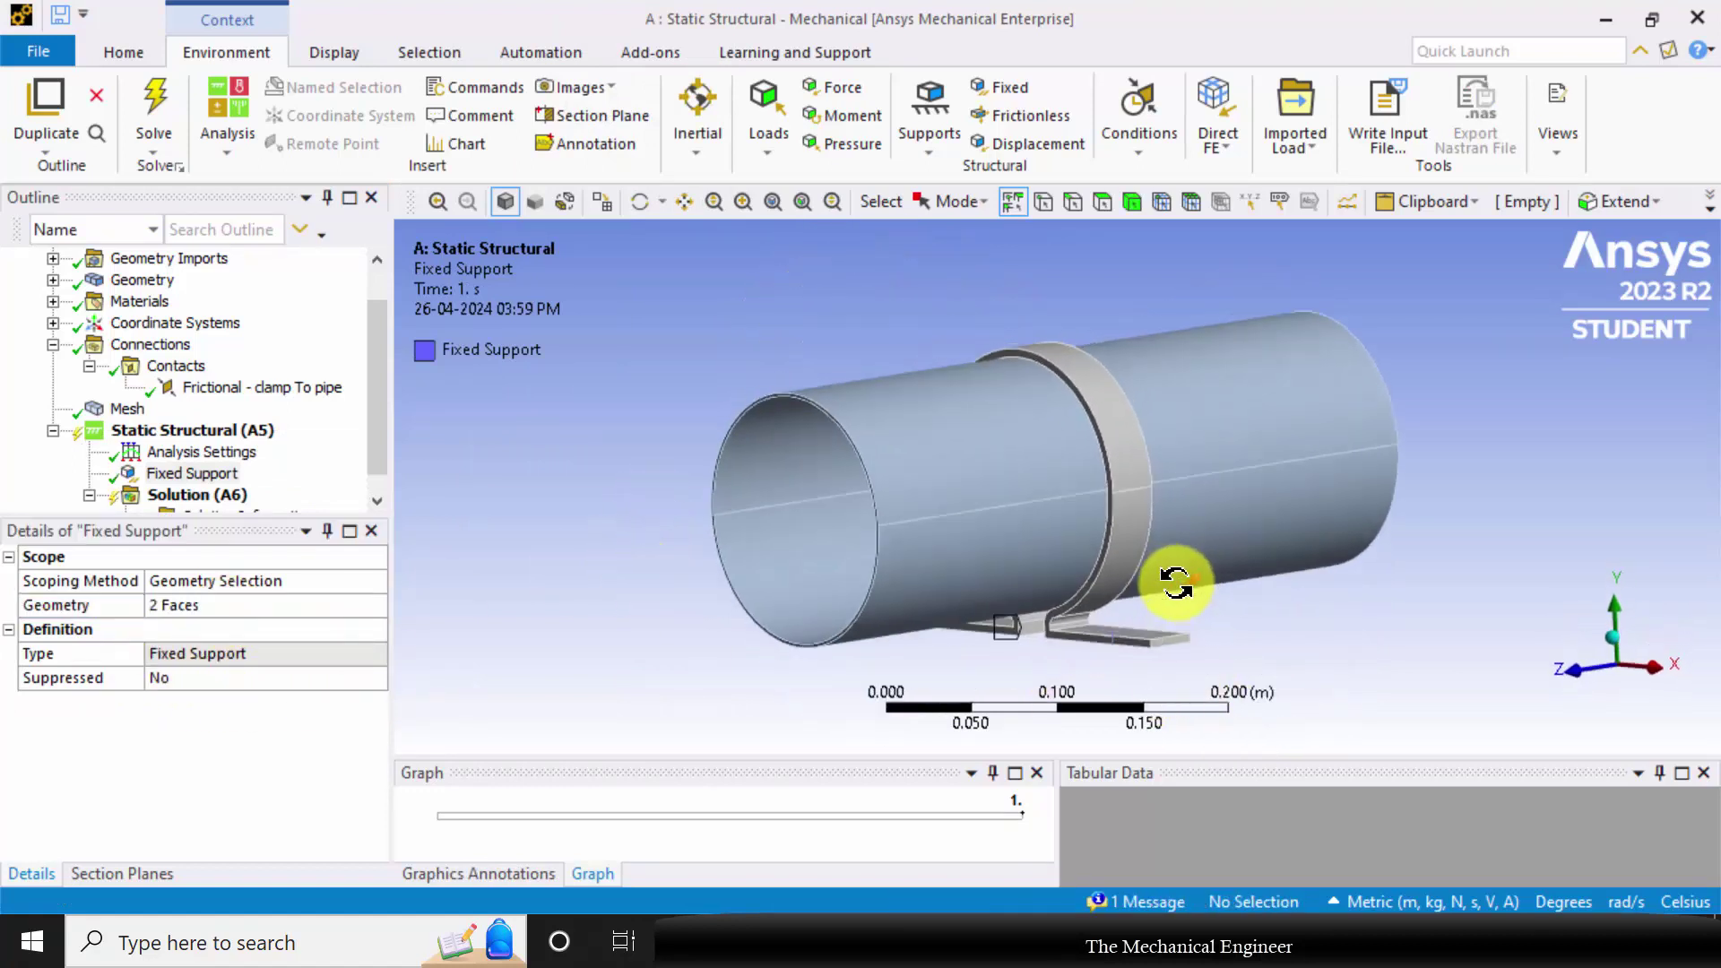
# Insert a Displacement support and pick the first pipe end face
pyautogui.rightClick(225, 431)
pyautogui.moveTo(382, 439)
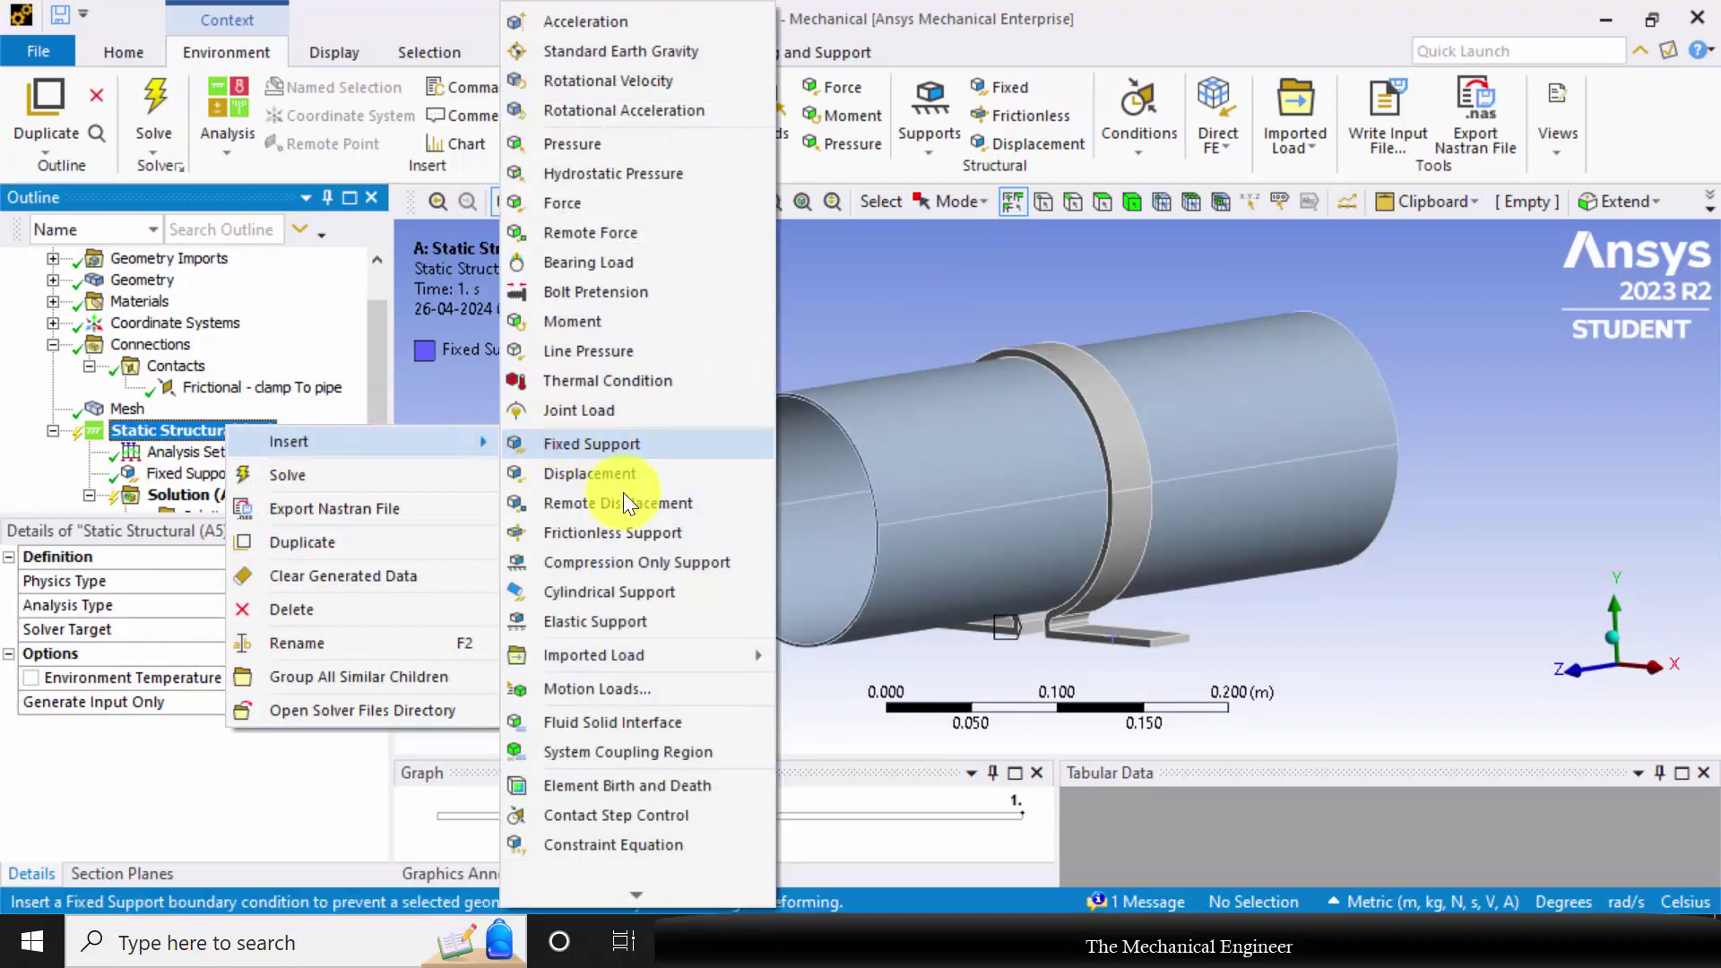
pyautogui.click(604, 473)
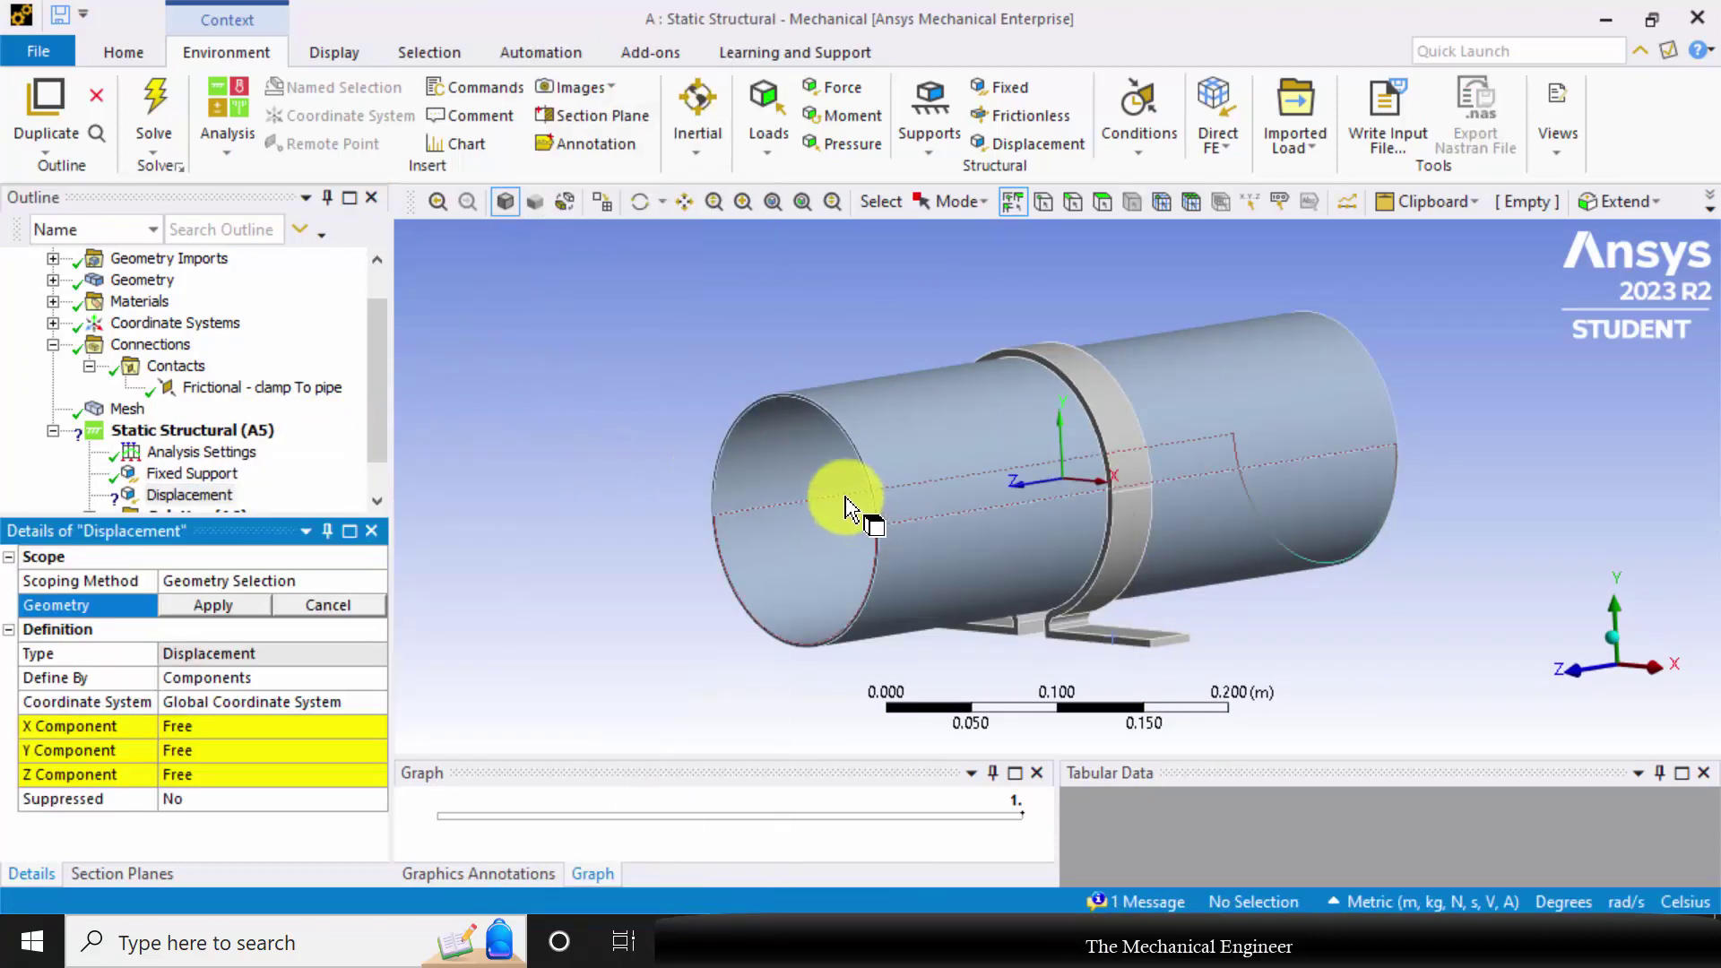
pyautogui.scroll(-3, 943, 500)
pyautogui.scroll(5, 943, 501)
pyautogui.moveTo(585, 480); pyautogui.dragTo(631, 563, button='middle')
pyautogui.scroll(-2, 703, 546)
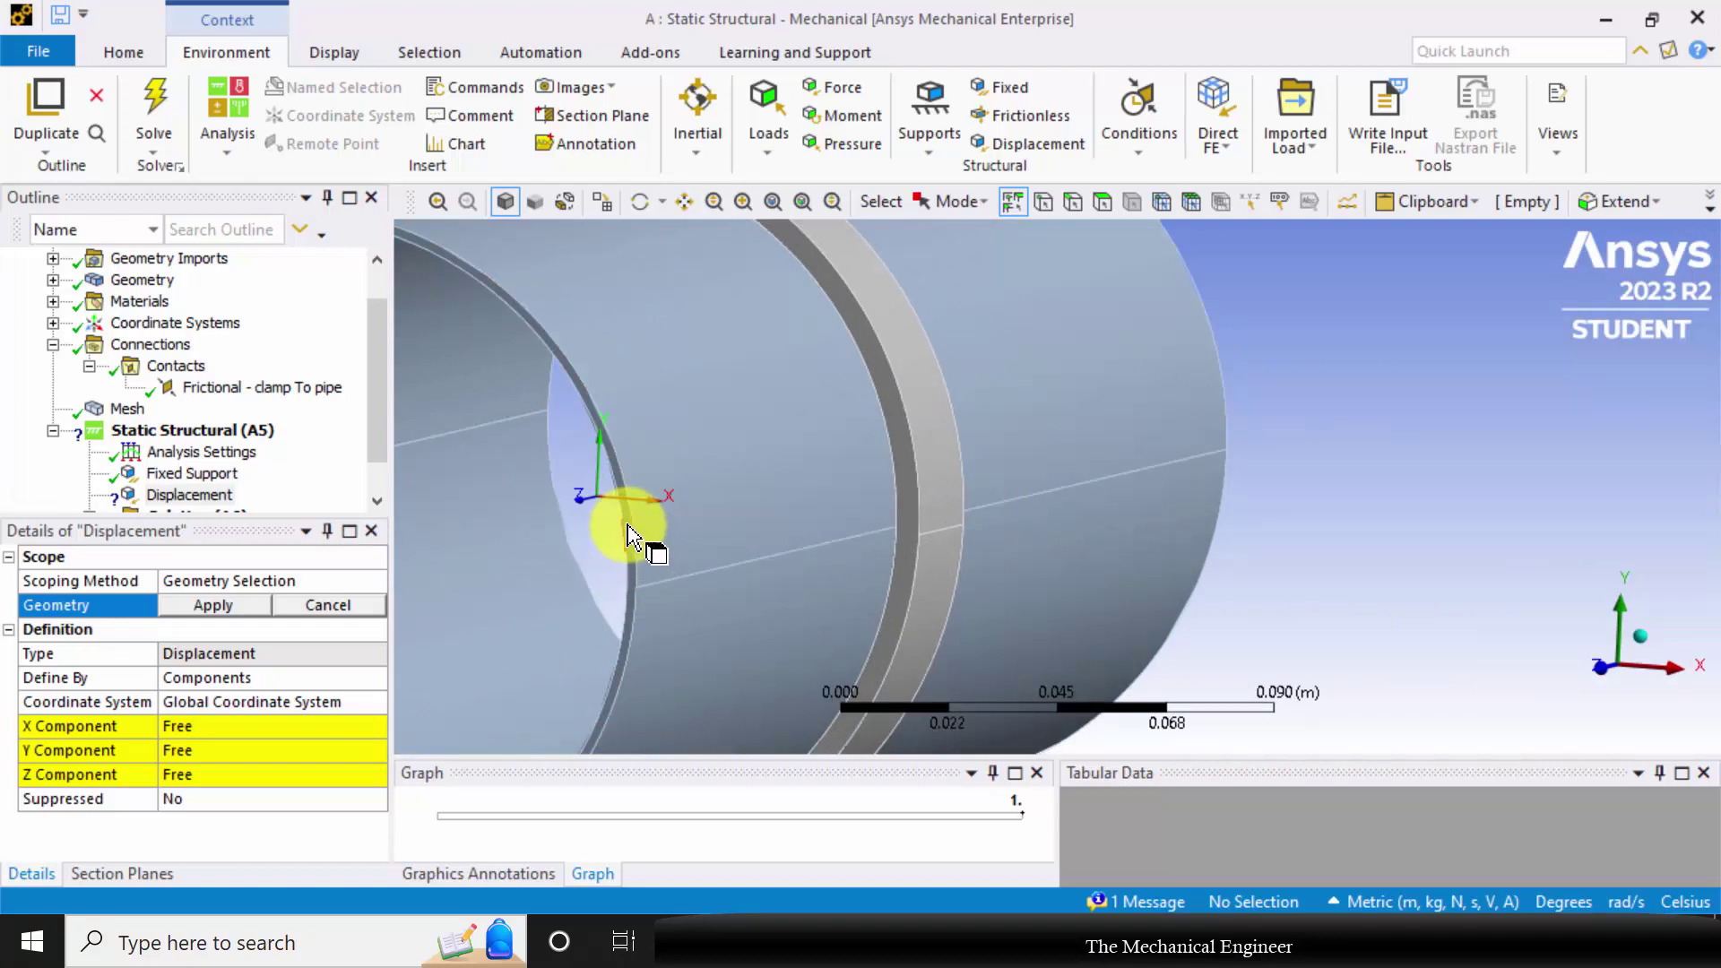
pyautogui.scroll(3, 628, 520)
pyautogui.moveTo(622, 511); pyautogui.dragTo(833, 512, button='middle')
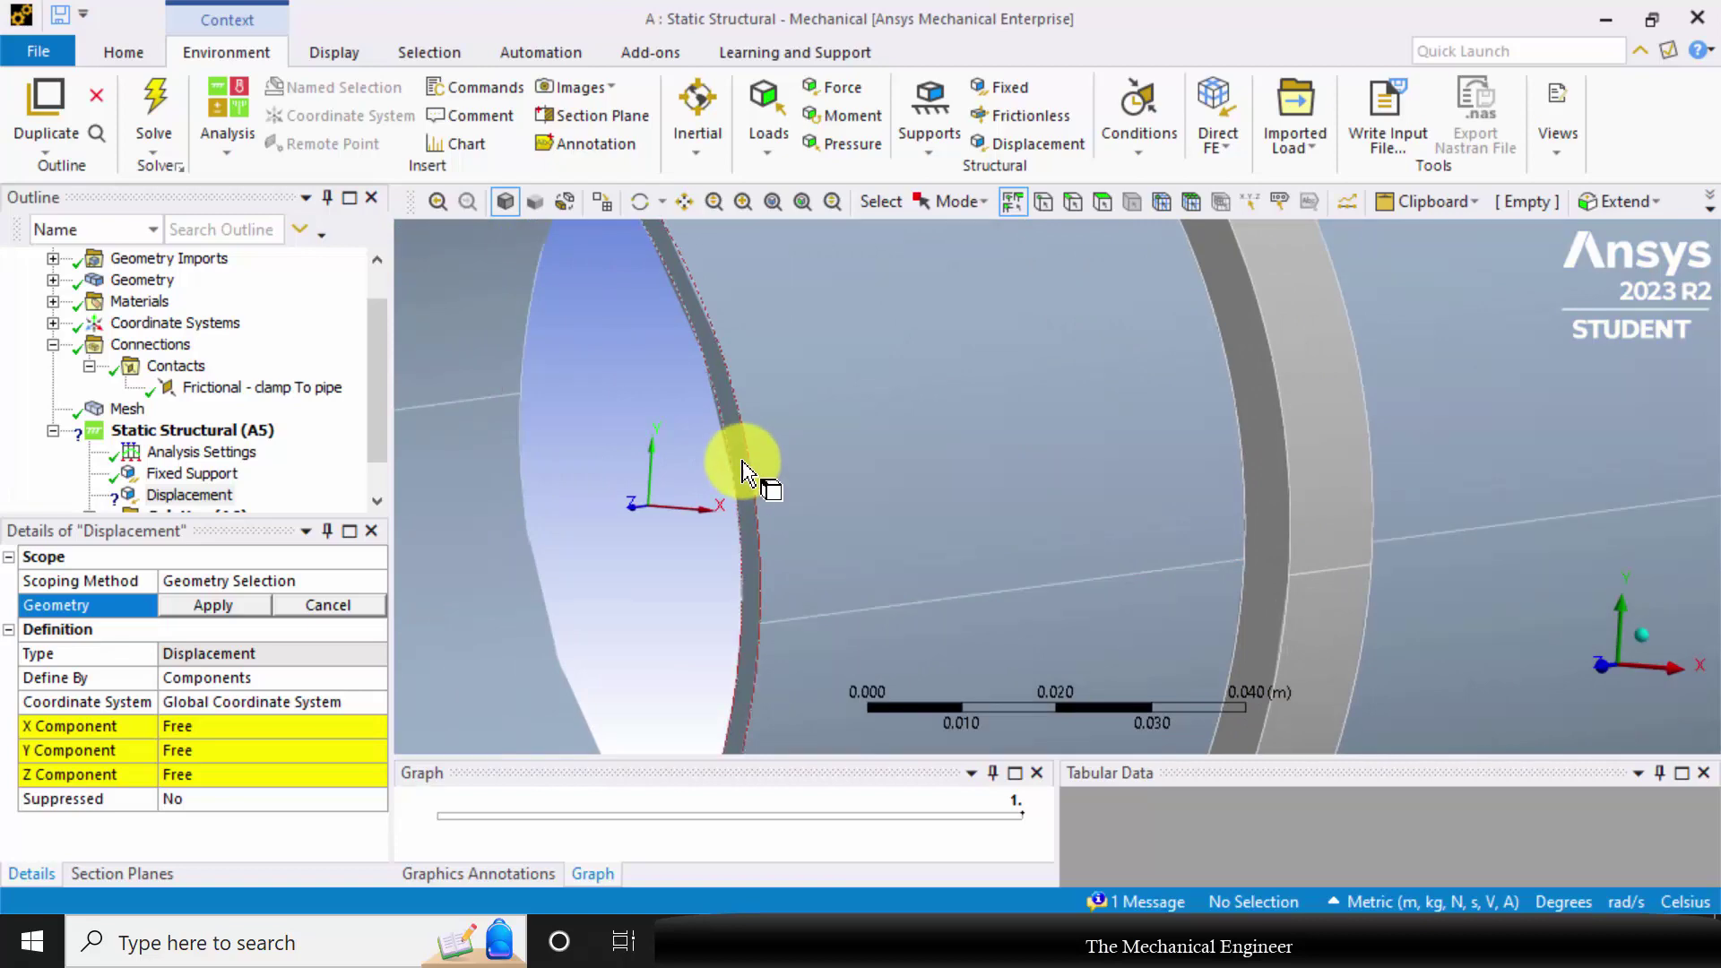
pyautogui.click(743, 464)
# Add the opposite pipe end face and apply both as the displacement geometry
pyautogui.scroll(-3, 1204, 572)
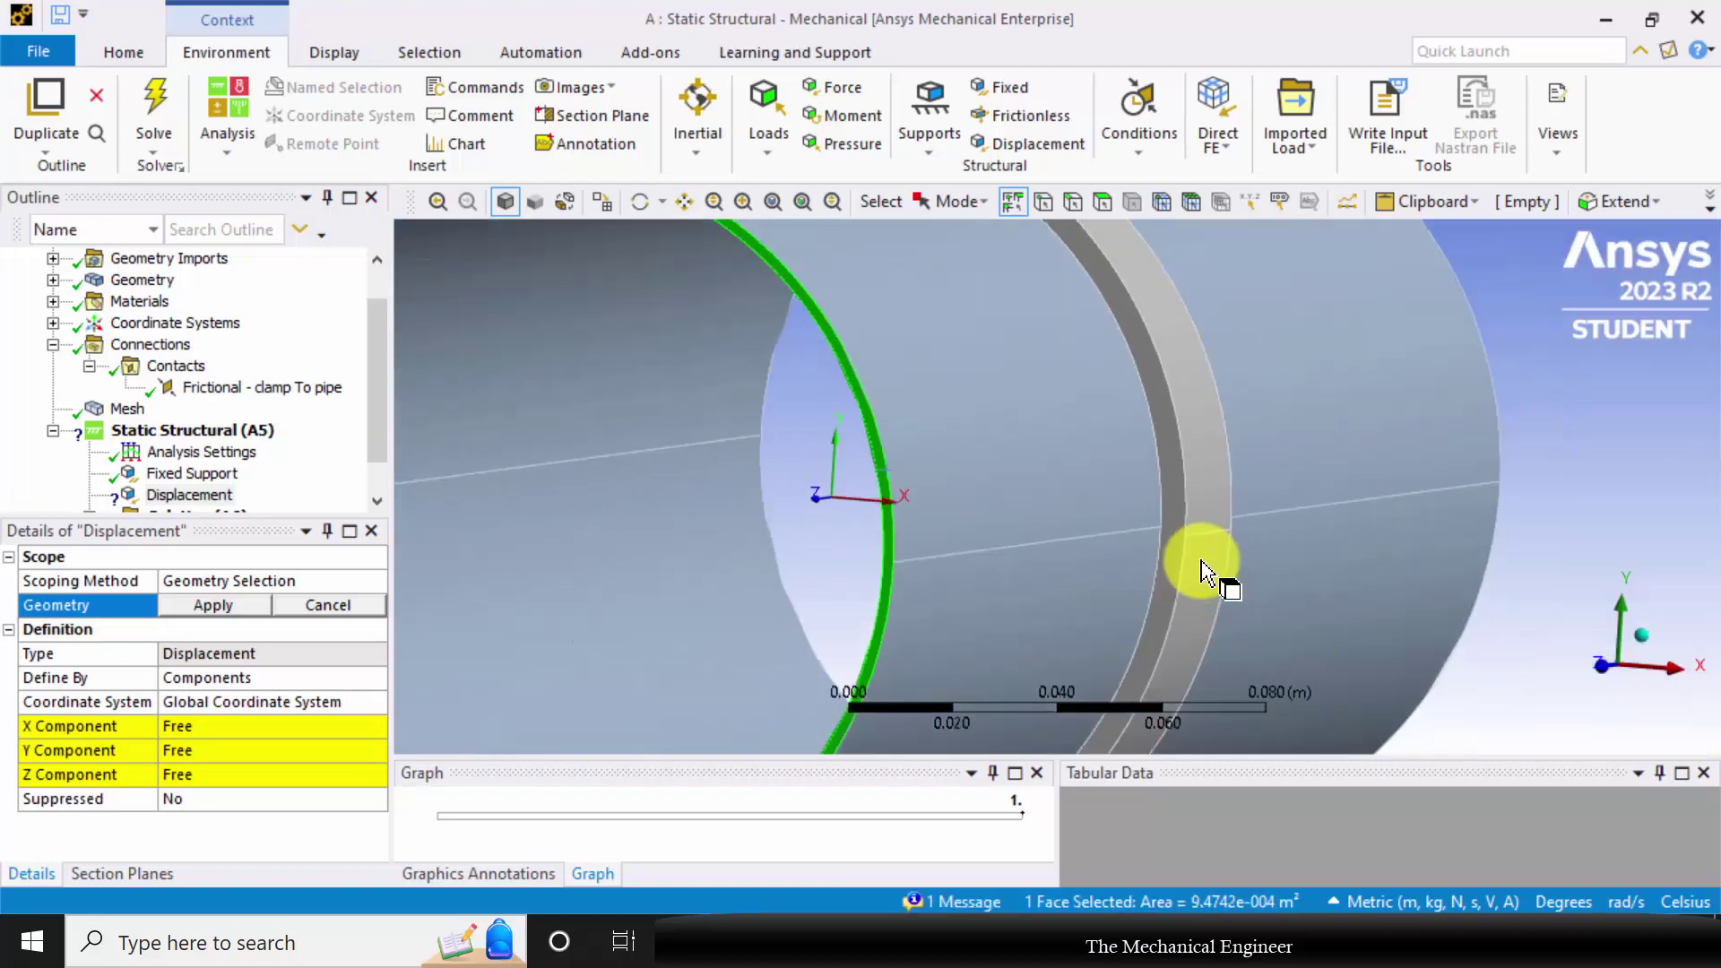
pyautogui.scroll(-2, 1204, 571)
pyautogui.moveTo(1357, 569); pyautogui.dragTo(1043, 561, button='middle')
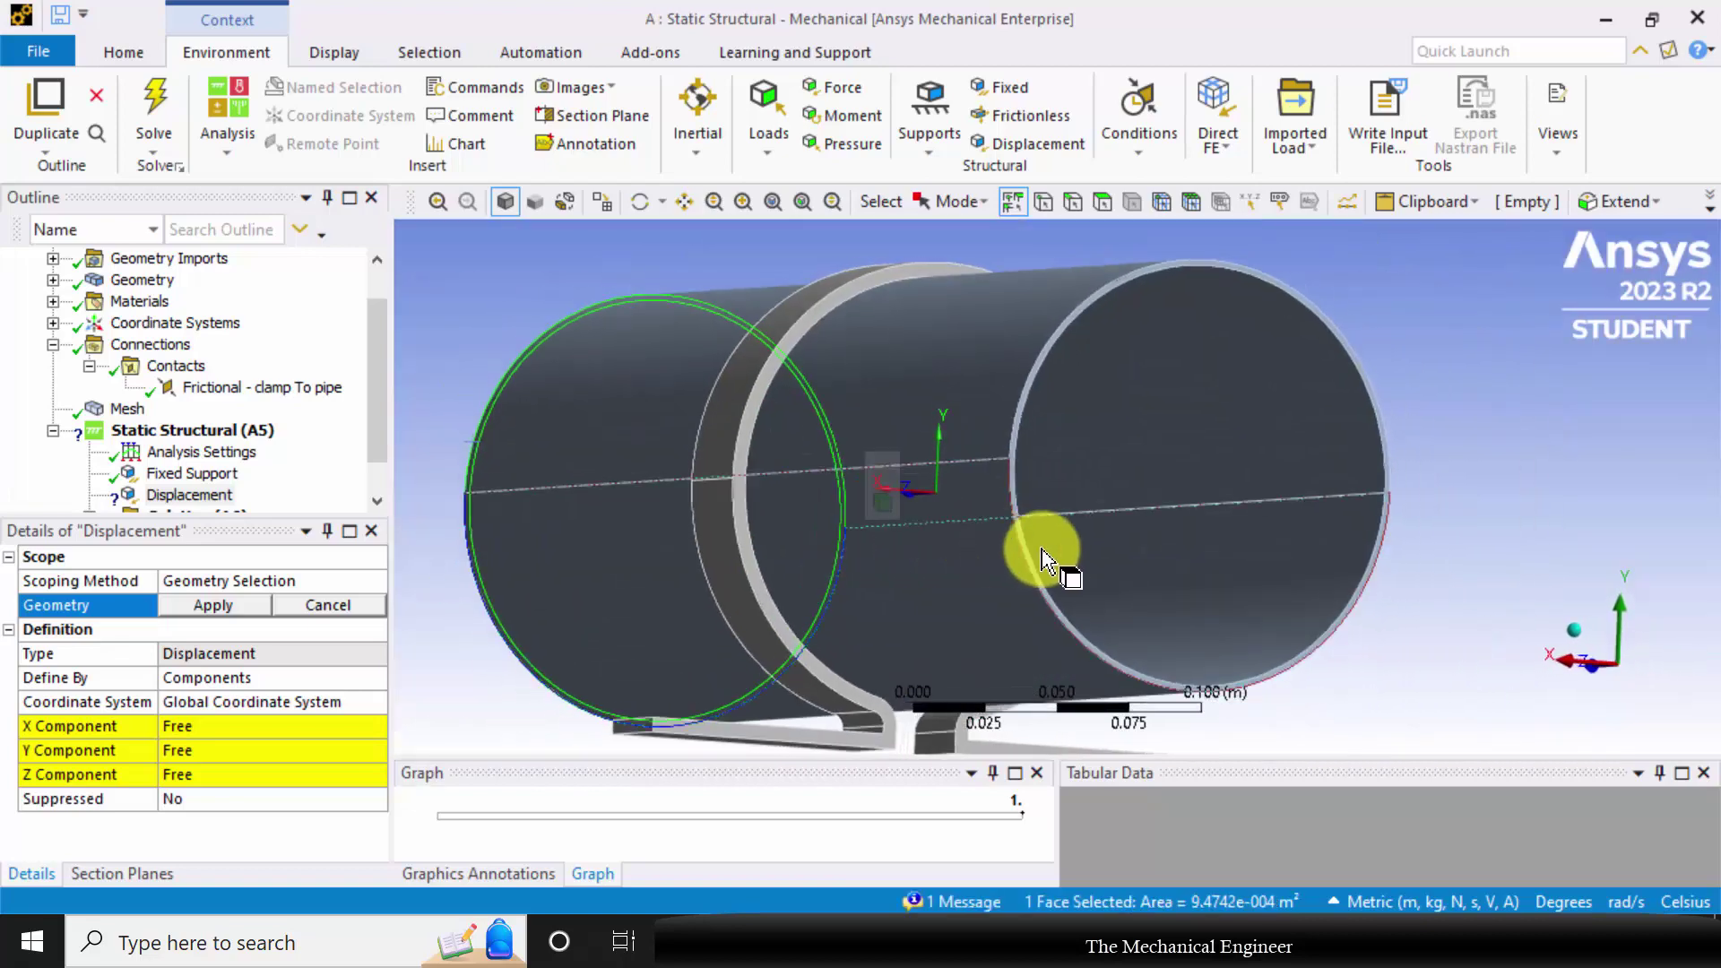
pyautogui.scroll(3, 1058, 547)
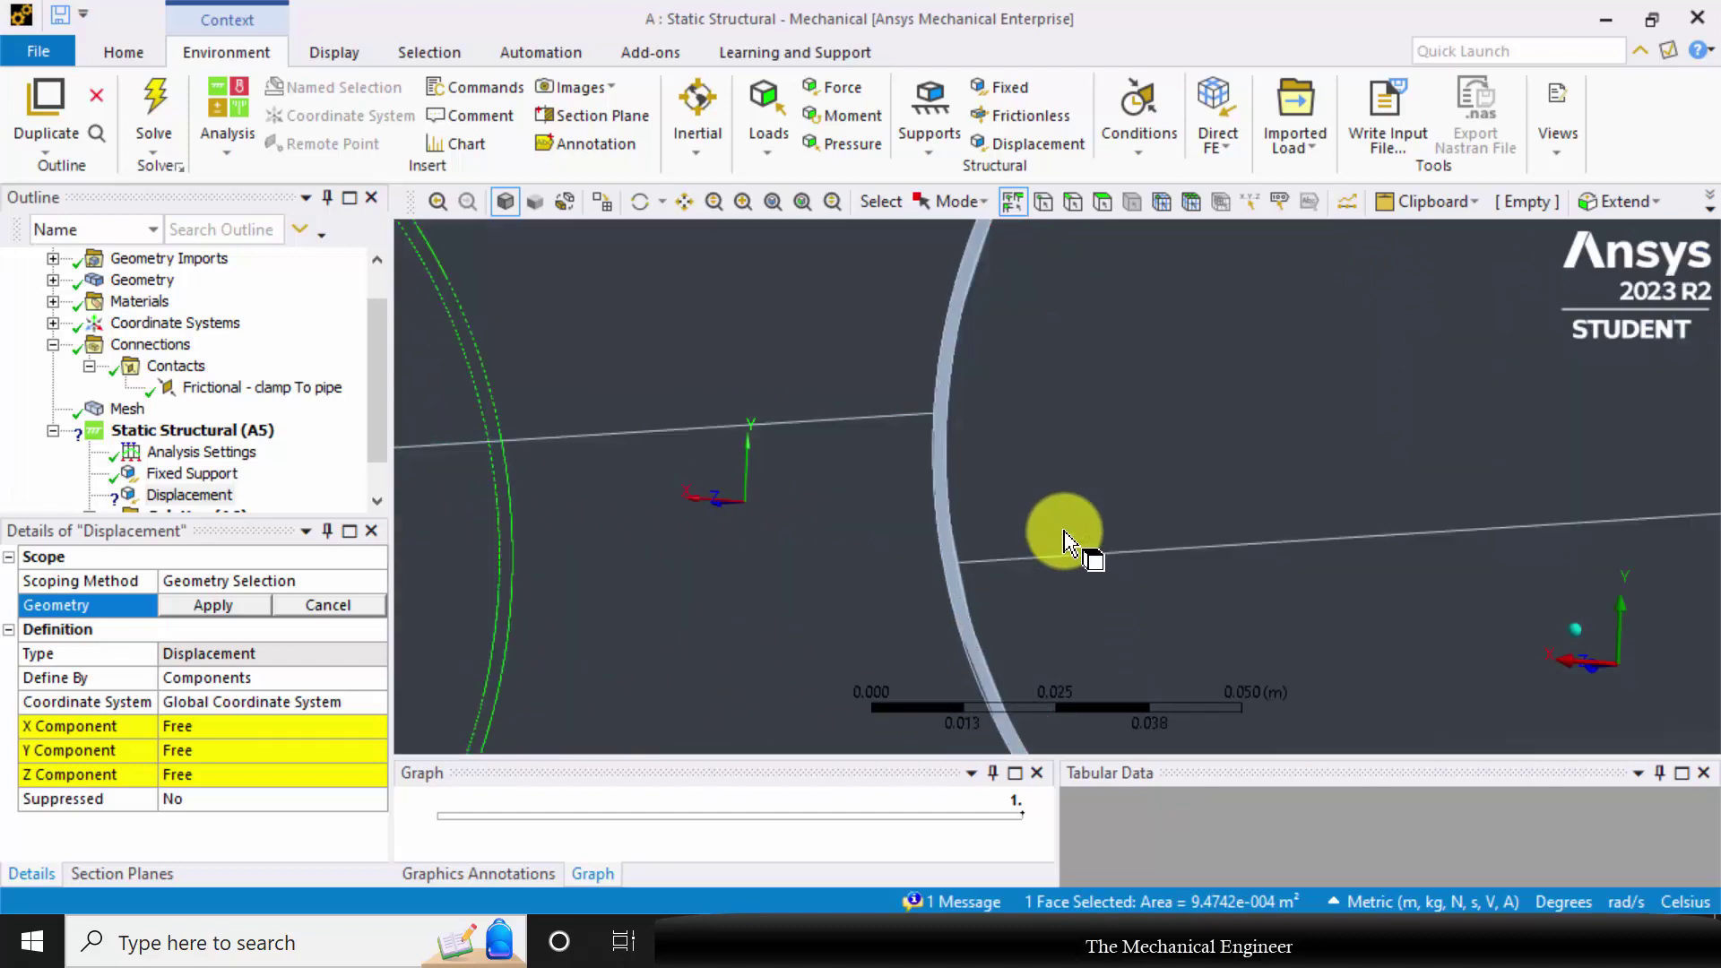
pyautogui.keyDown('ctrl'); pyautogui.click(935, 563); pyautogui.keyUp('ctrl')
pyautogui.click(197, 607)
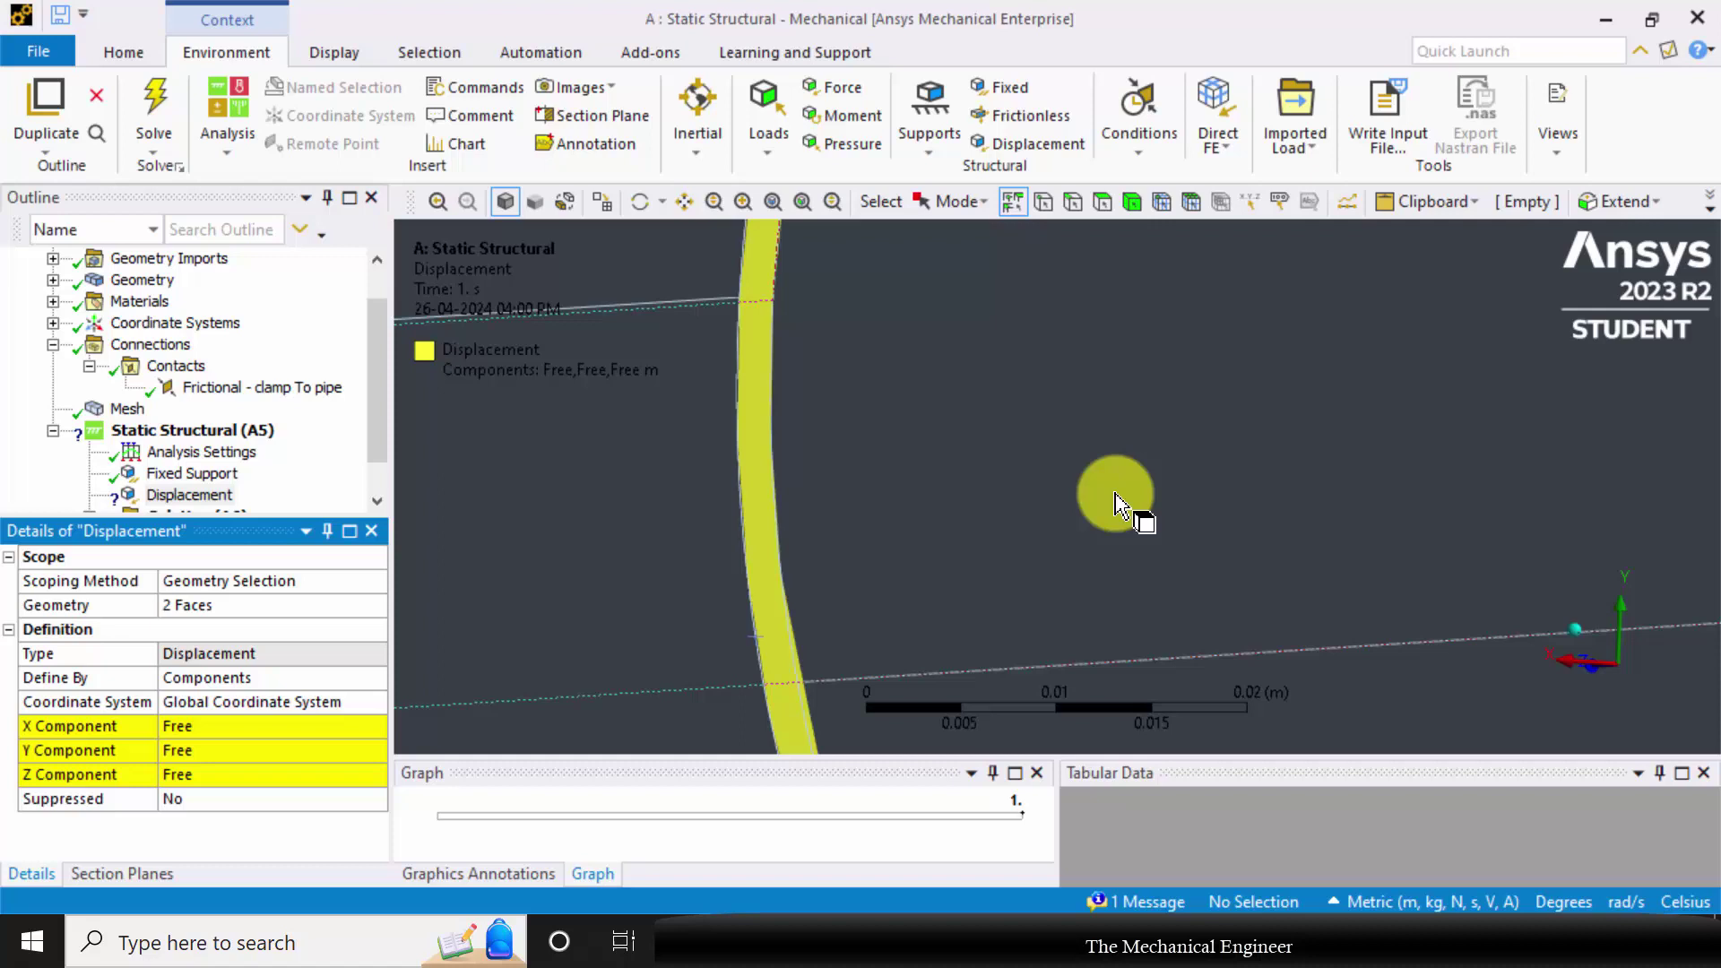
# Set the displacement Z component to 0, leaving X and Y free
pyautogui.scroll(-5, 1115, 500)
pyautogui.moveTo(1292, 534); pyautogui.dragTo(1568, 689, button='middle')
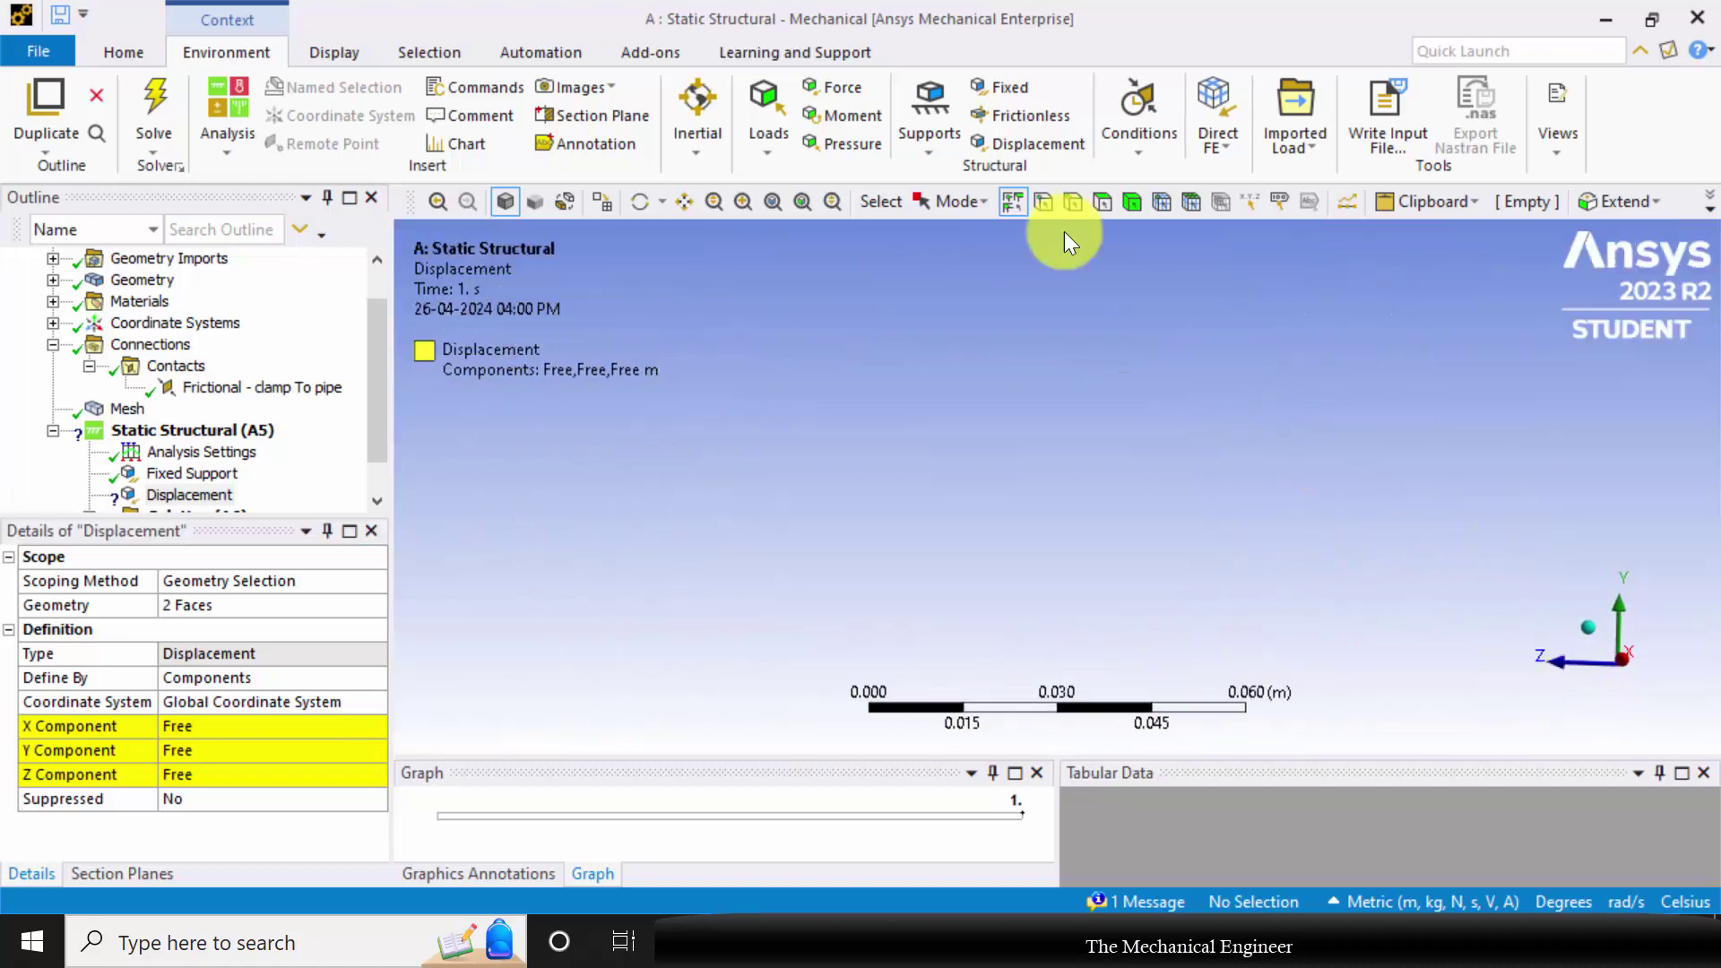
pyautogui.click(772, 205)
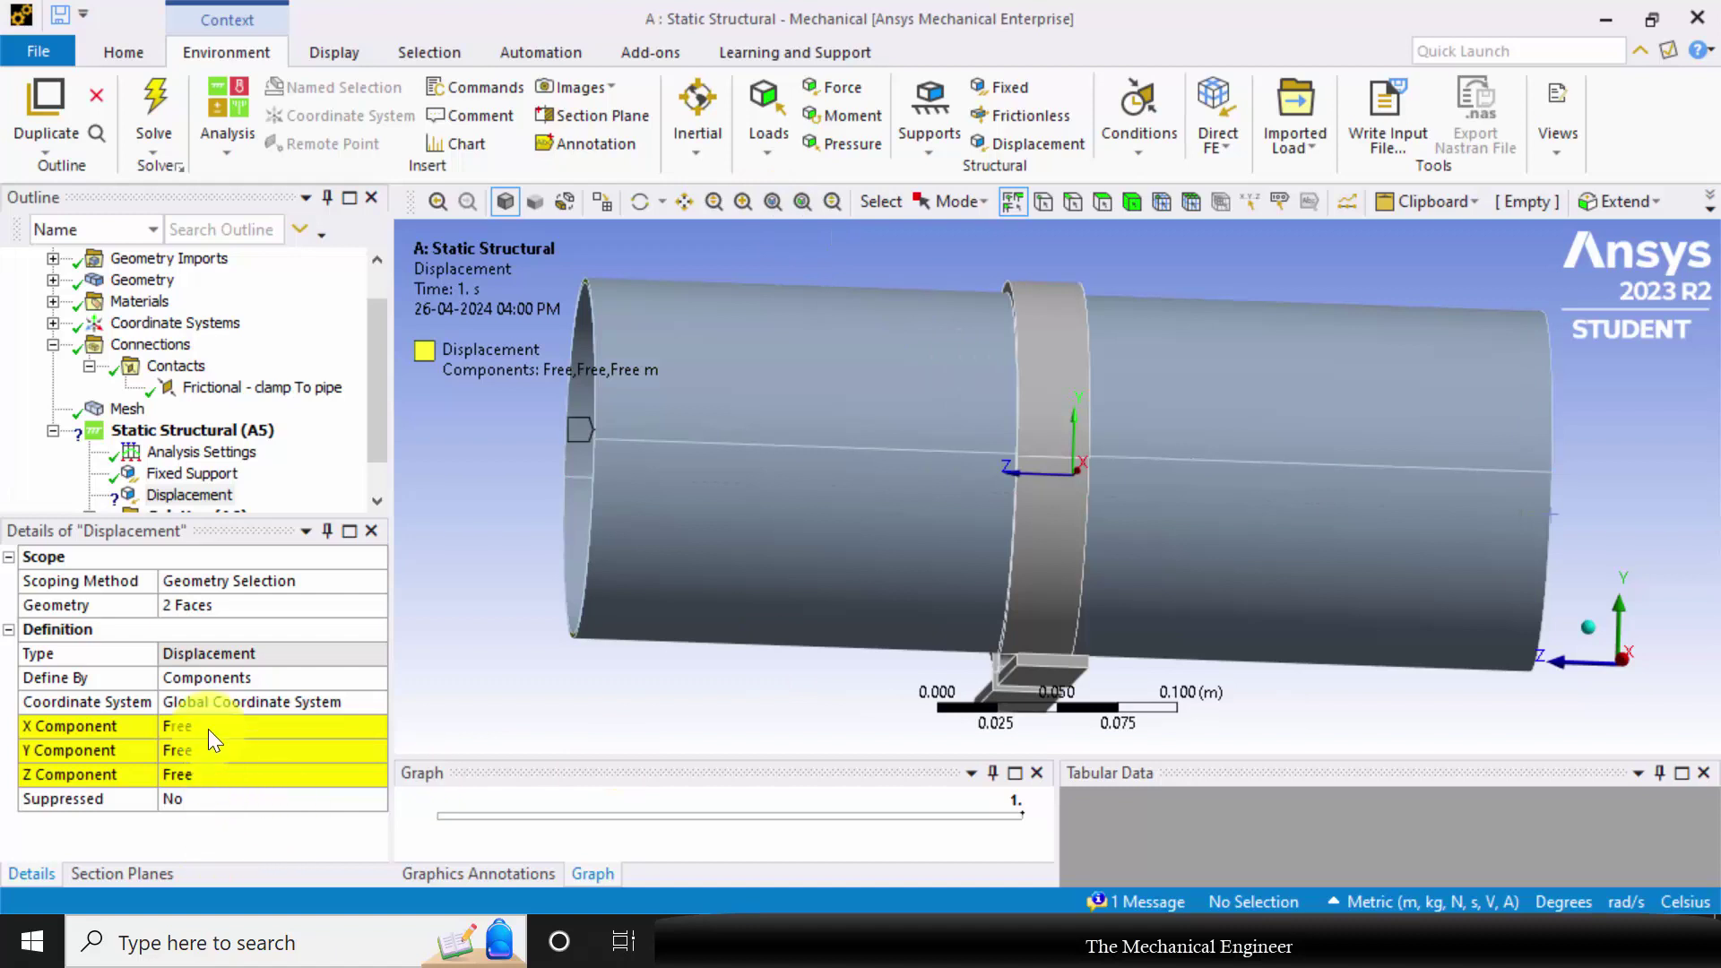
pyautogui.click(190, 773)
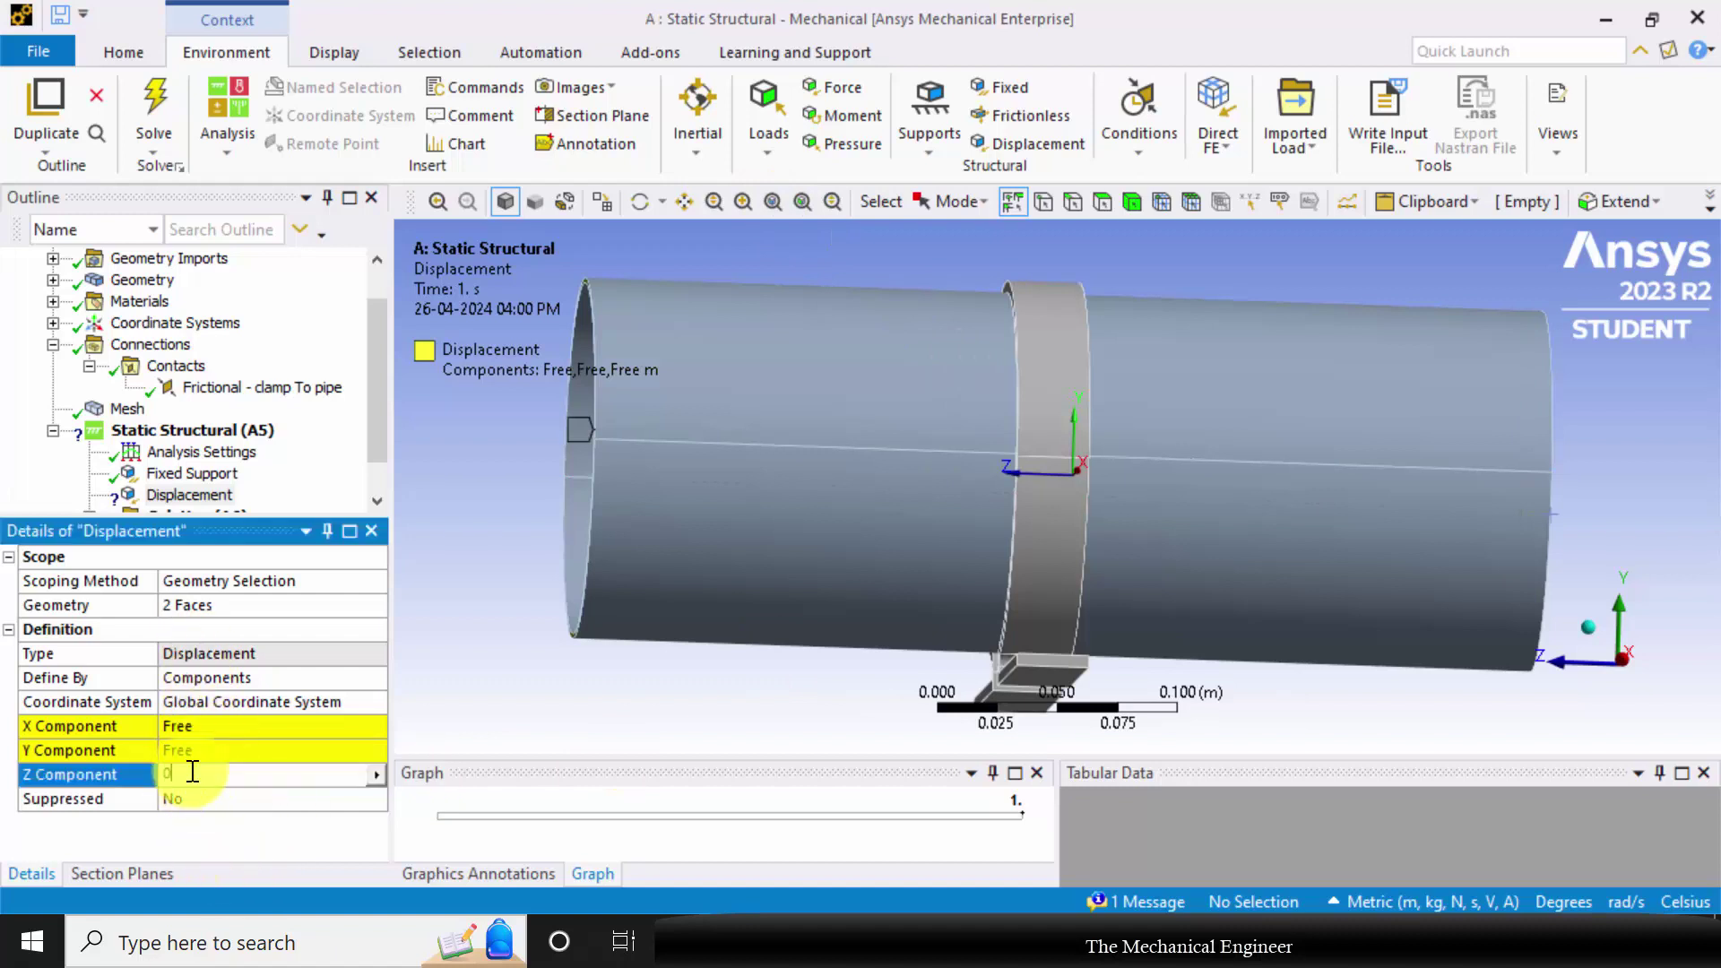
pyautogui.write('0')
pyautogui.press('Return')
pyautogui.scroll(2, 849, 565)
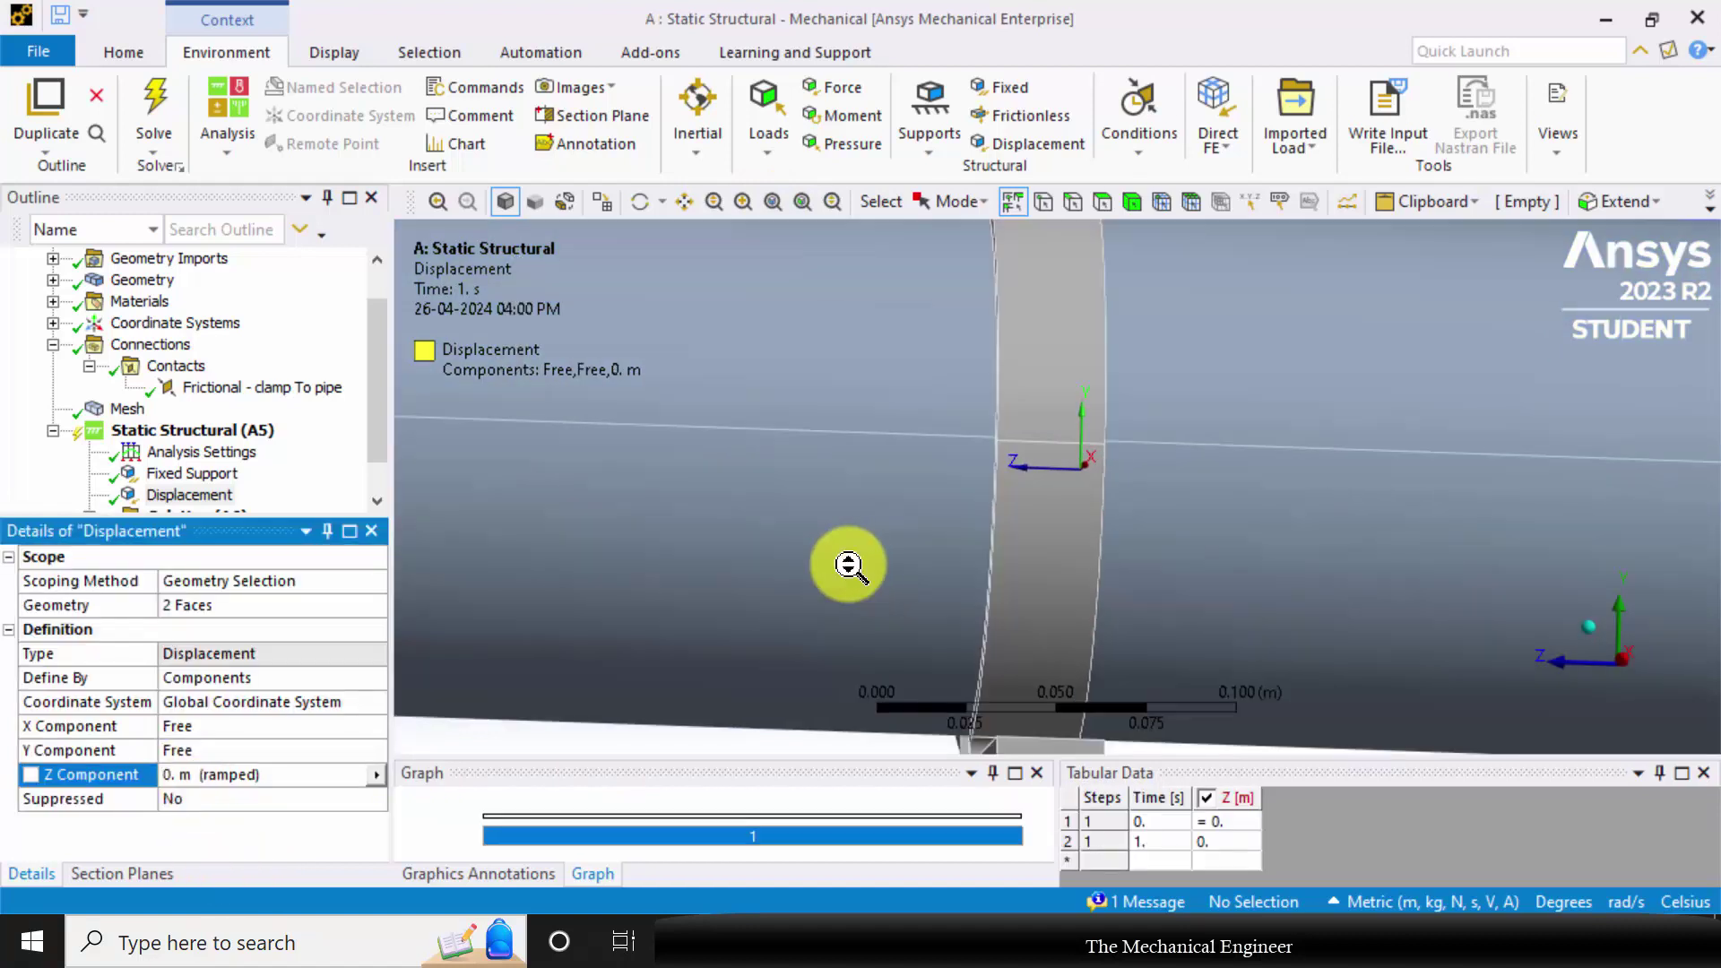
pyautogui.scroll(-3, 1006, 568)
pyautogui.moveTo(1007, 569); pyautogui.dragTo(874, 564, button='middle')
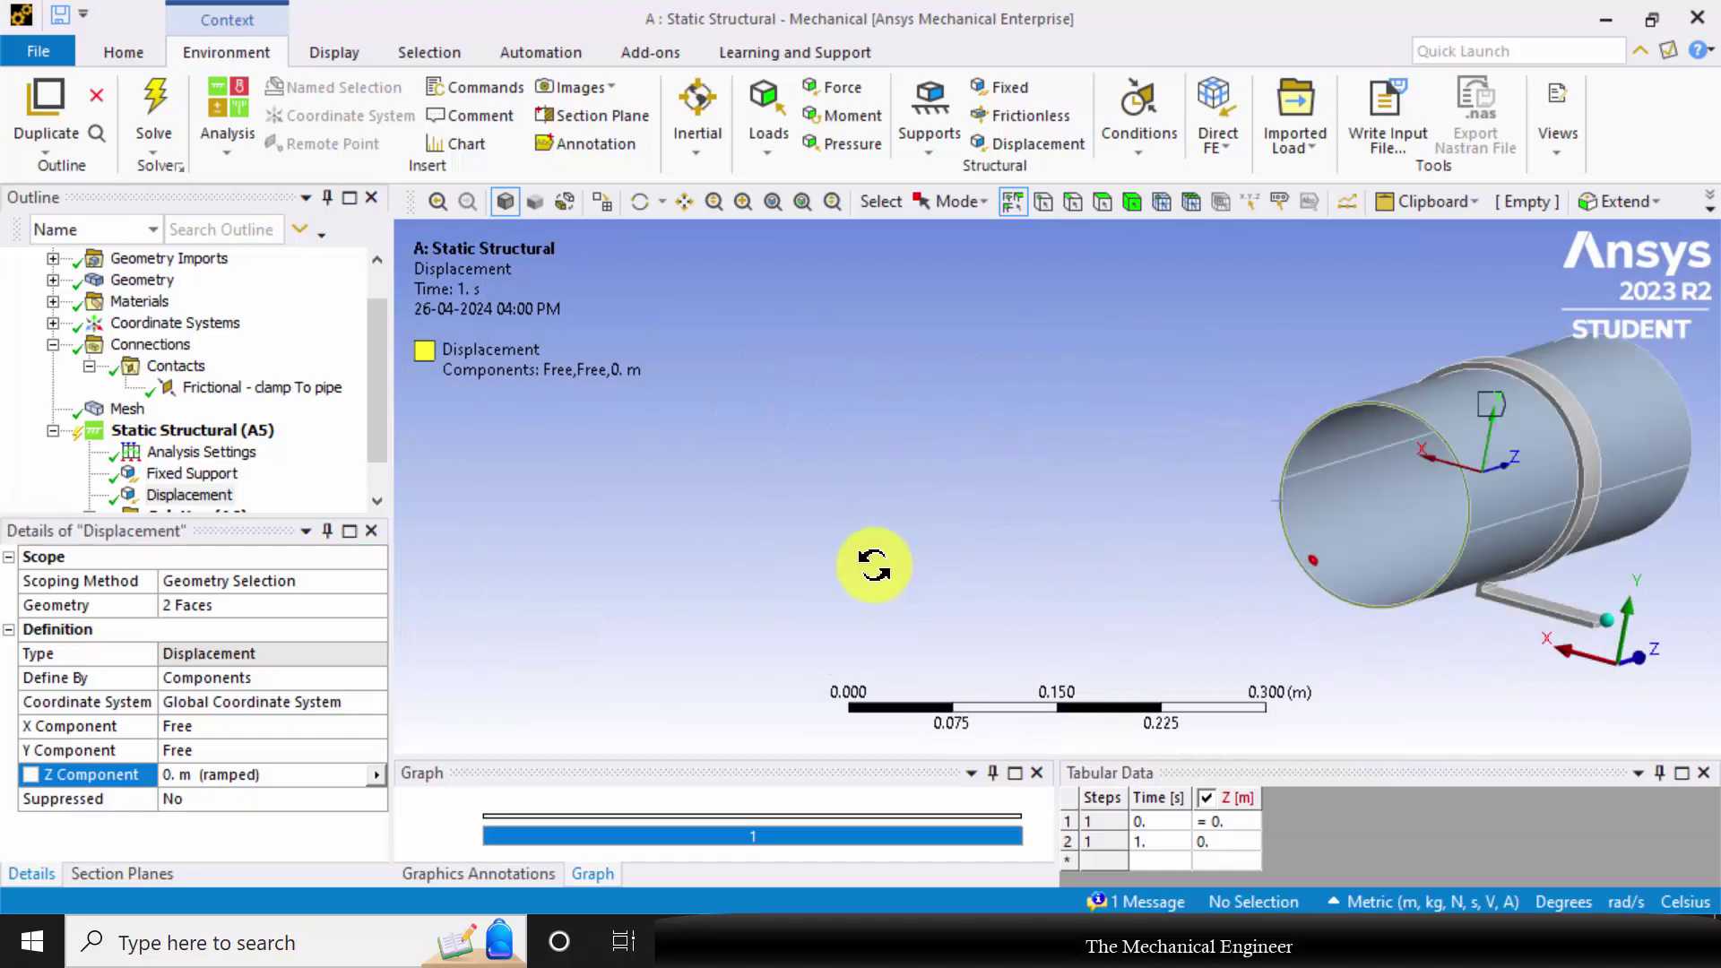
pyautogui.scroll(1, 950, 489)
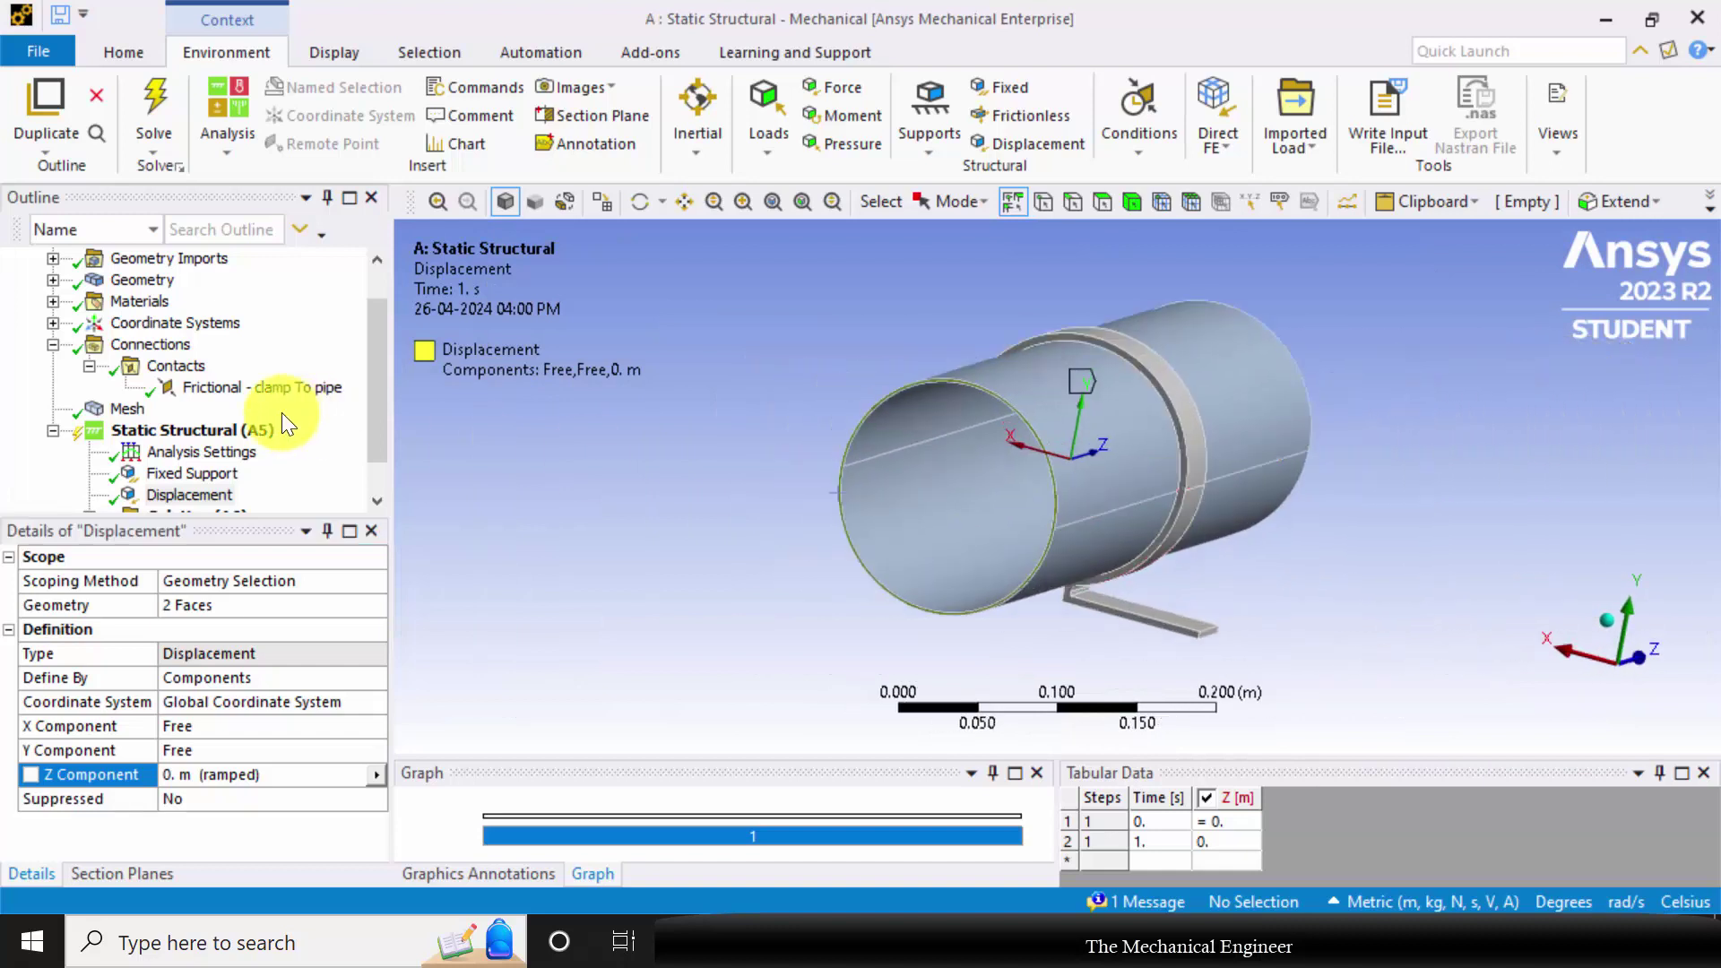
# Insert a Pressure on the two inner pipe faces with magnitude 1e6 Pa
pyautogui.rightClick(157, 431)
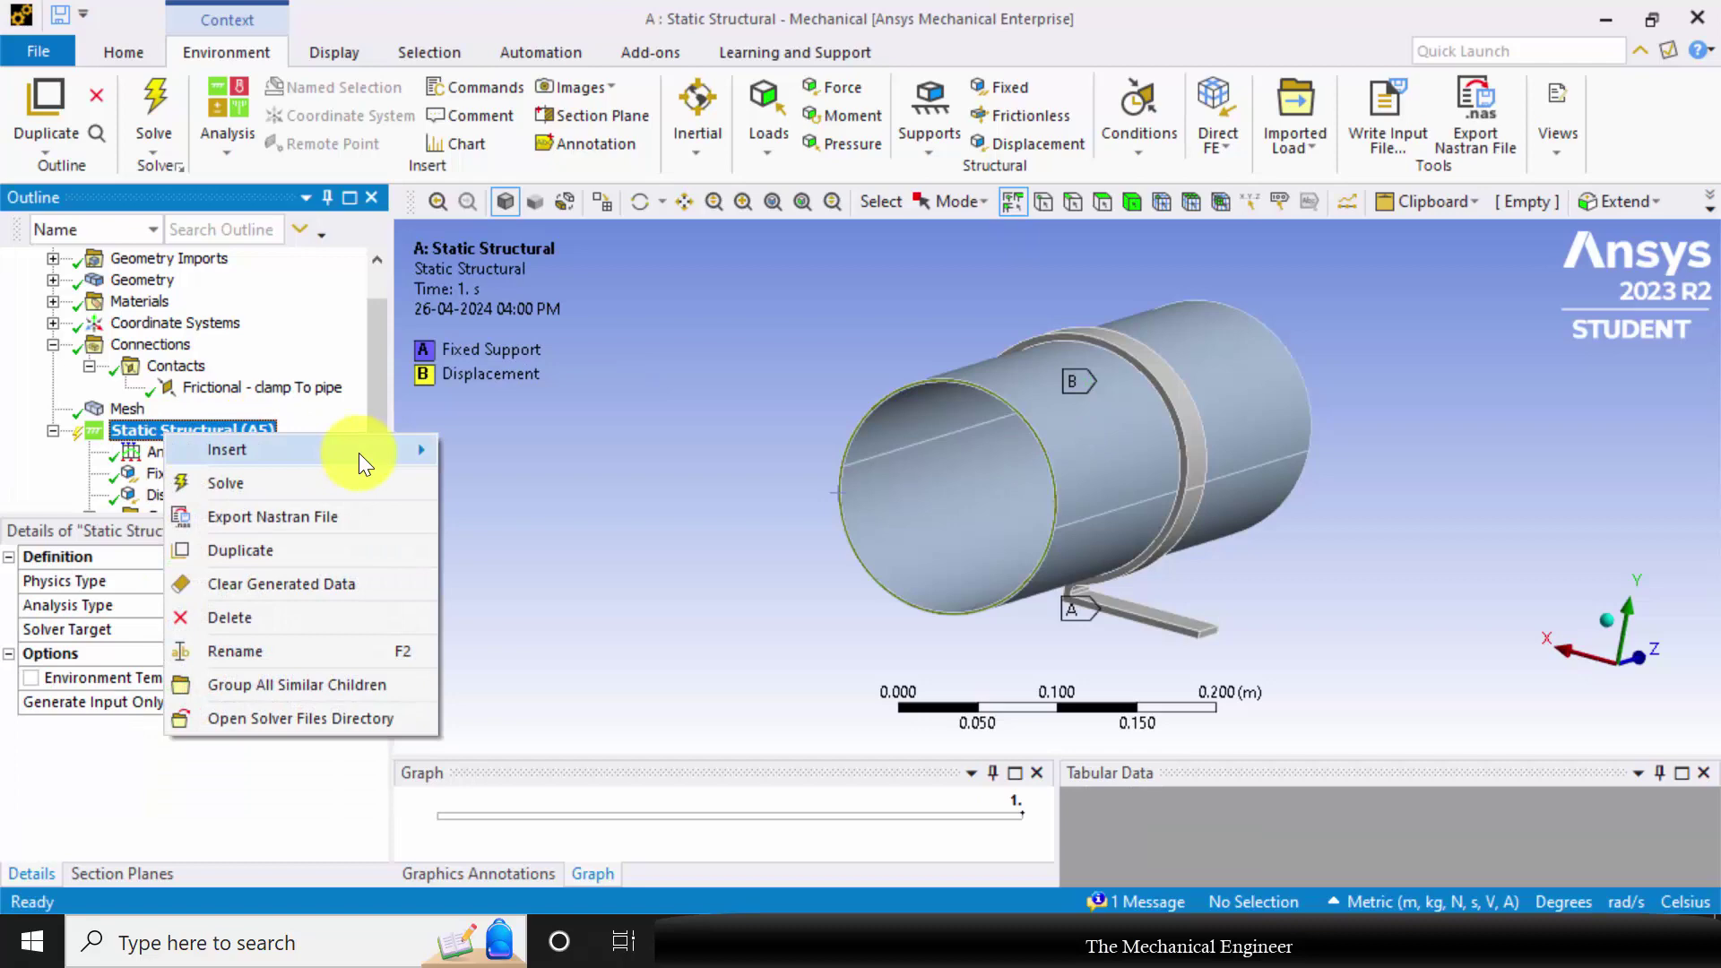
pyautogui.moveTo(394, 454)
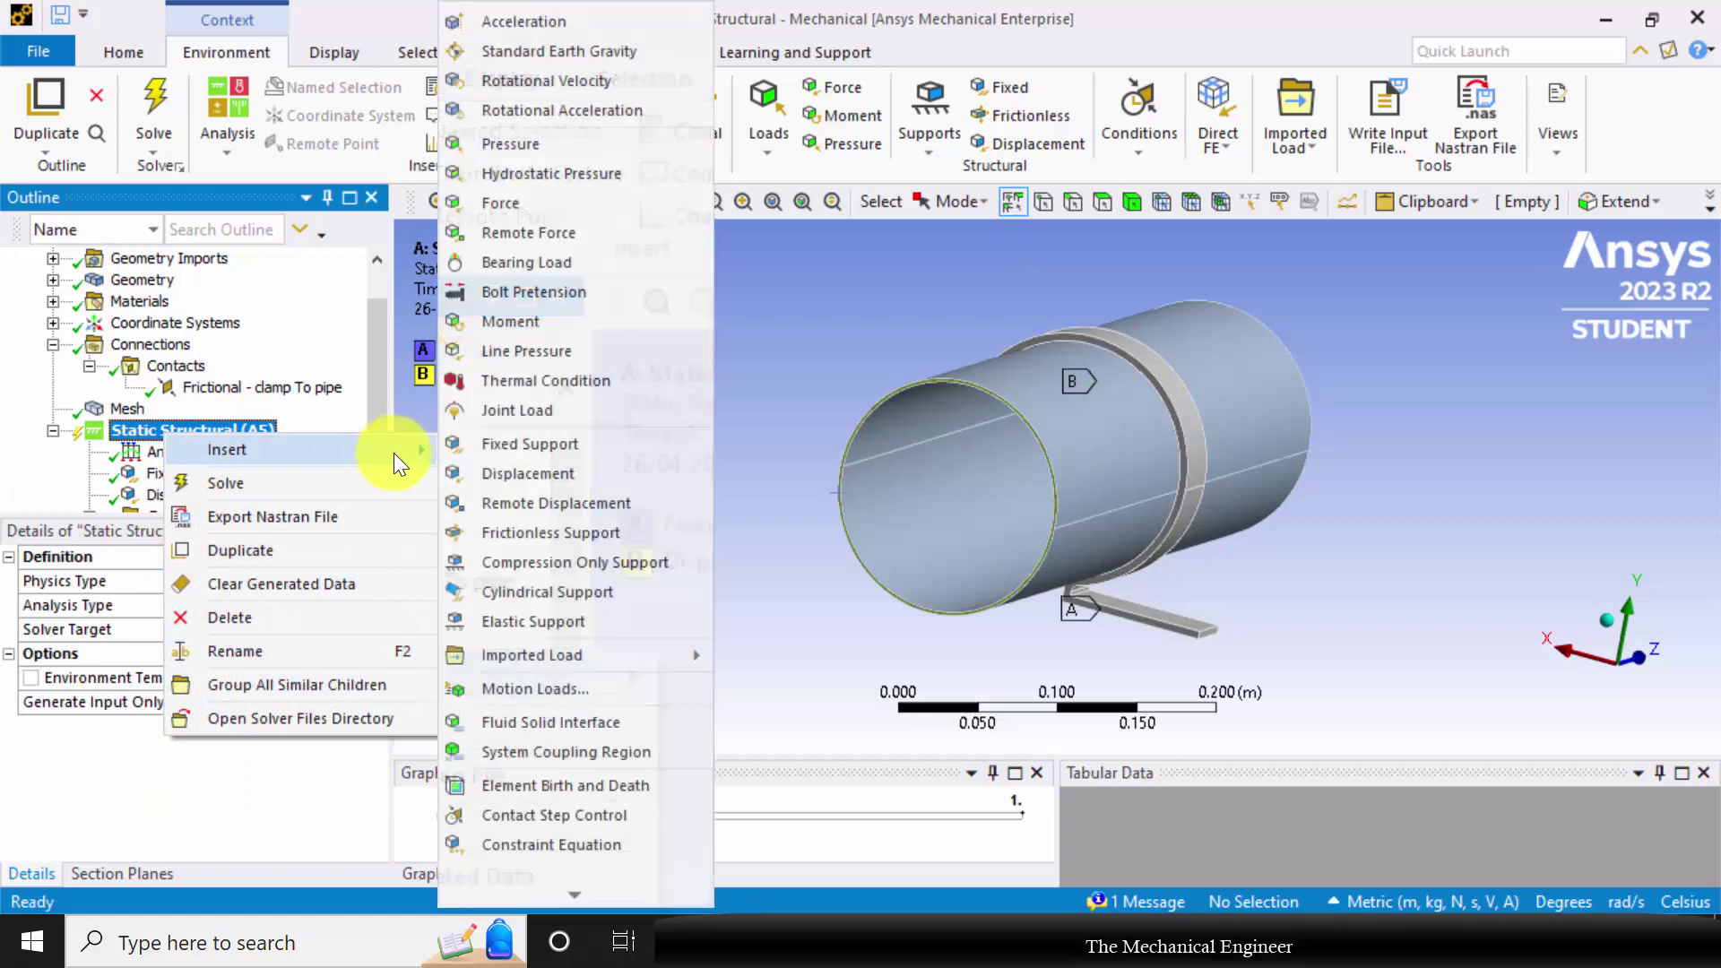
pyautogui.click(511, 139)
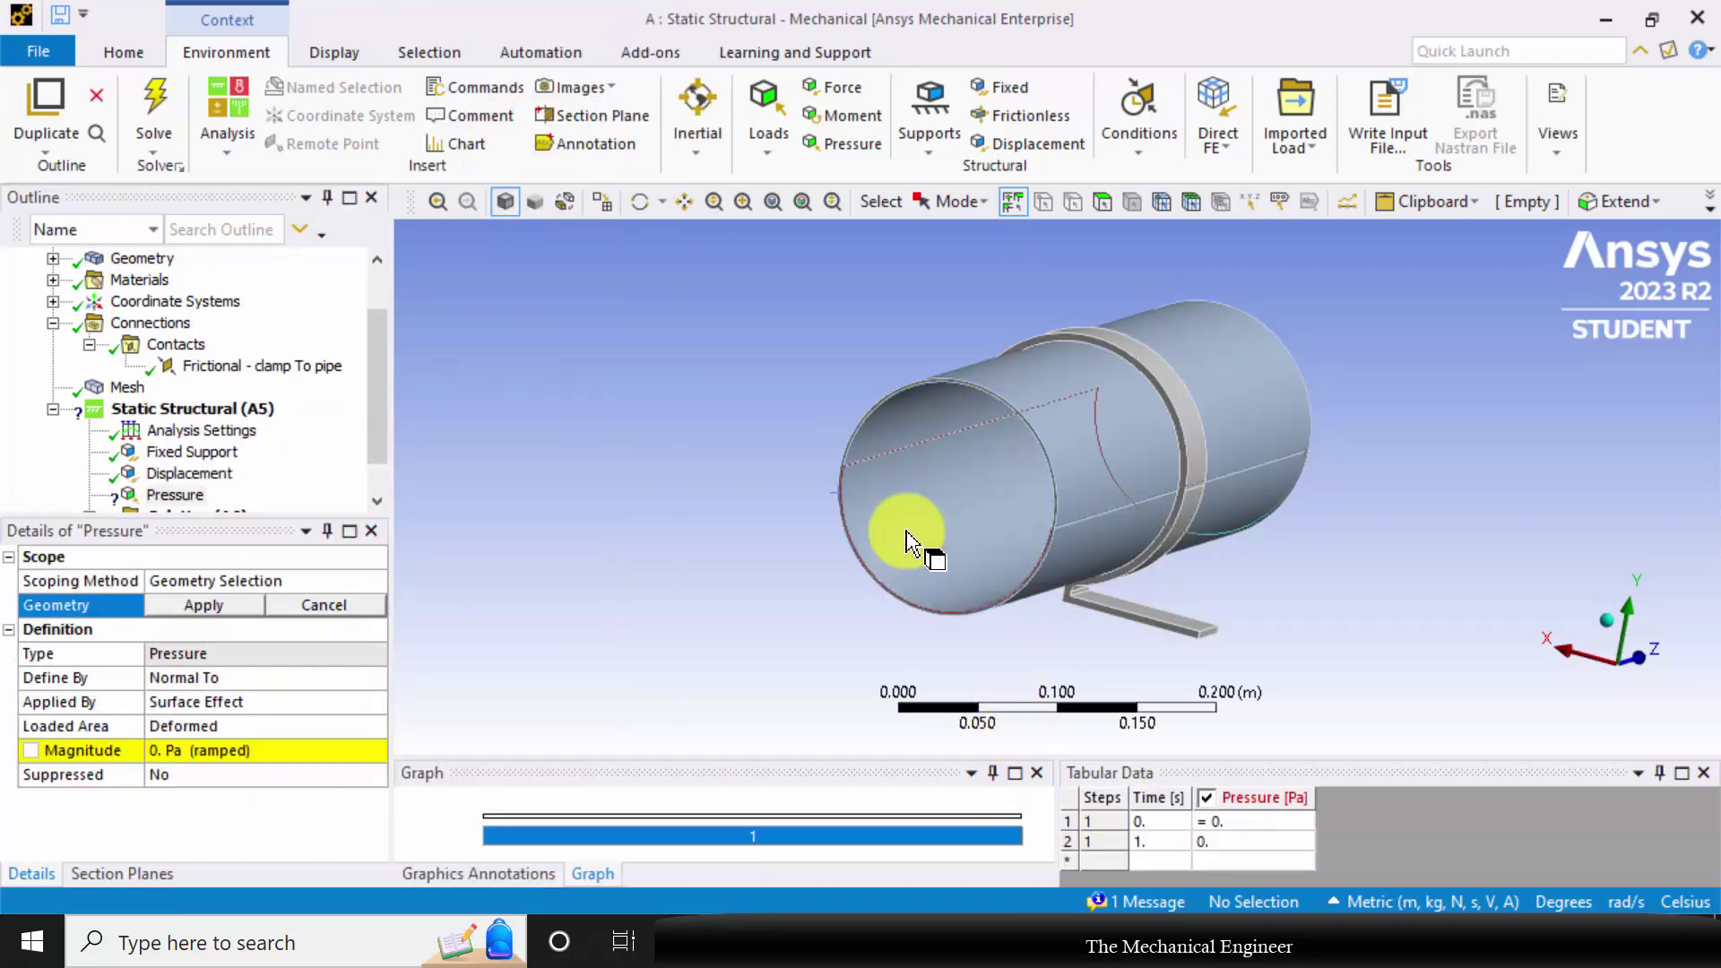
pyautogui.click(907, 538)
pyautogui.keyDown('ctrl'); pyautogui.click(984, 603); pyautogui.keyUp('ctrl')
pyautogui.click(204, 606)
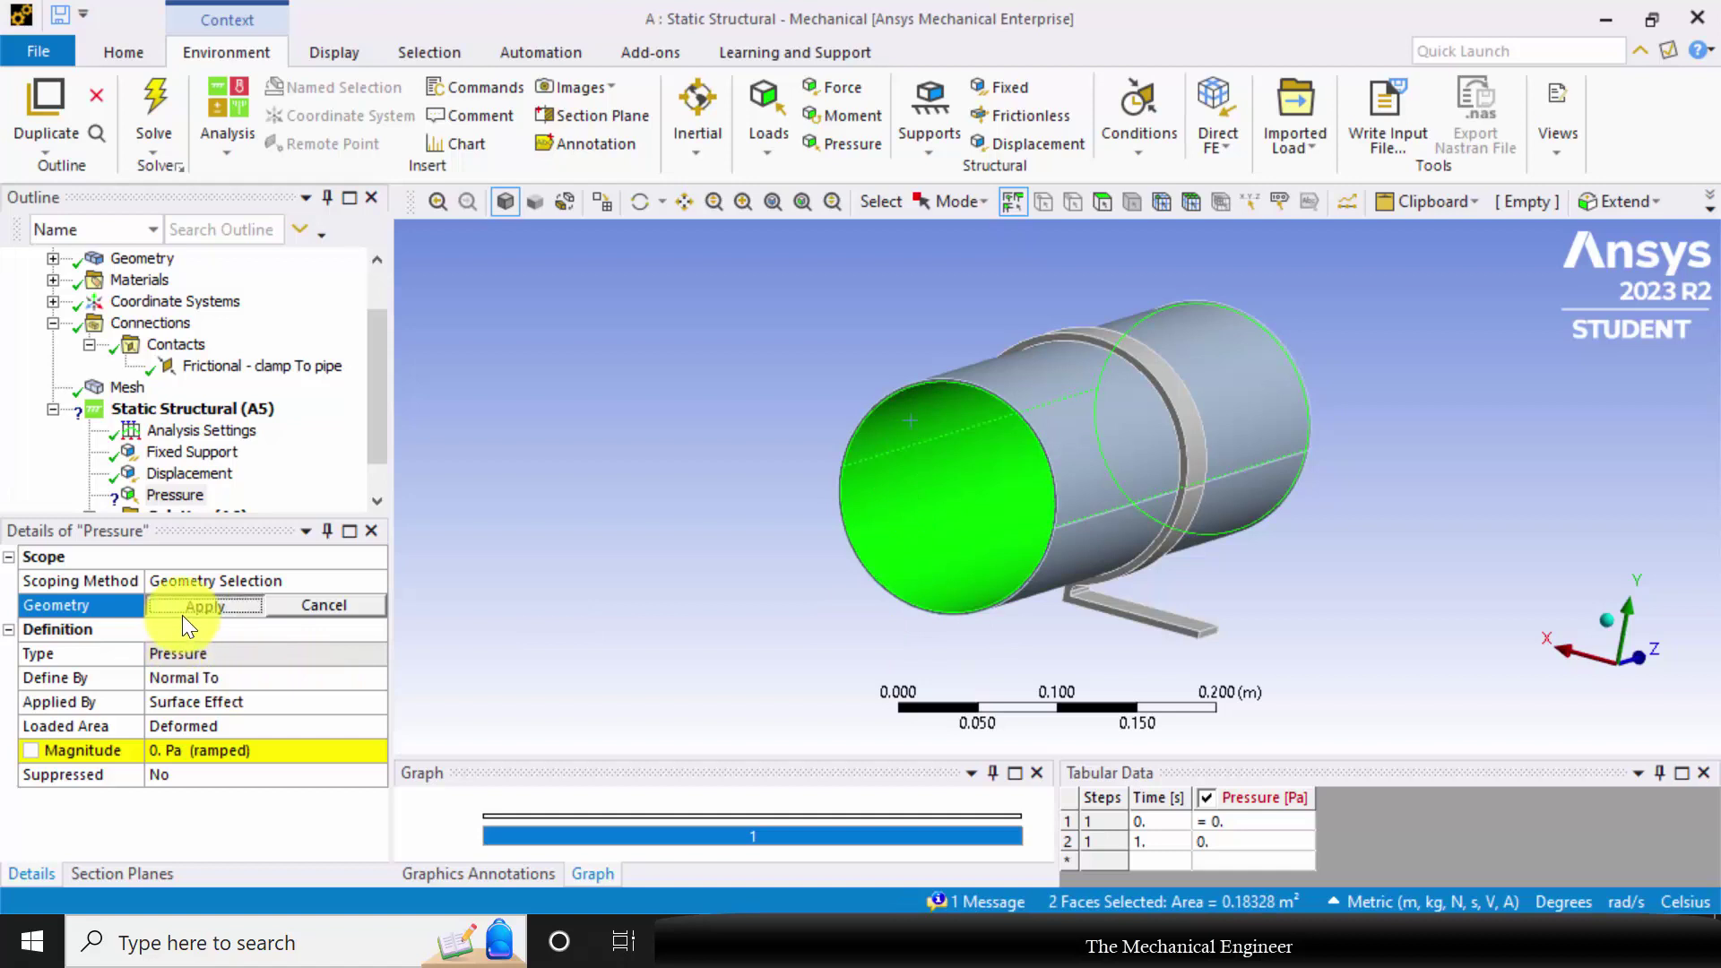
pyautogui.click(333, 751)
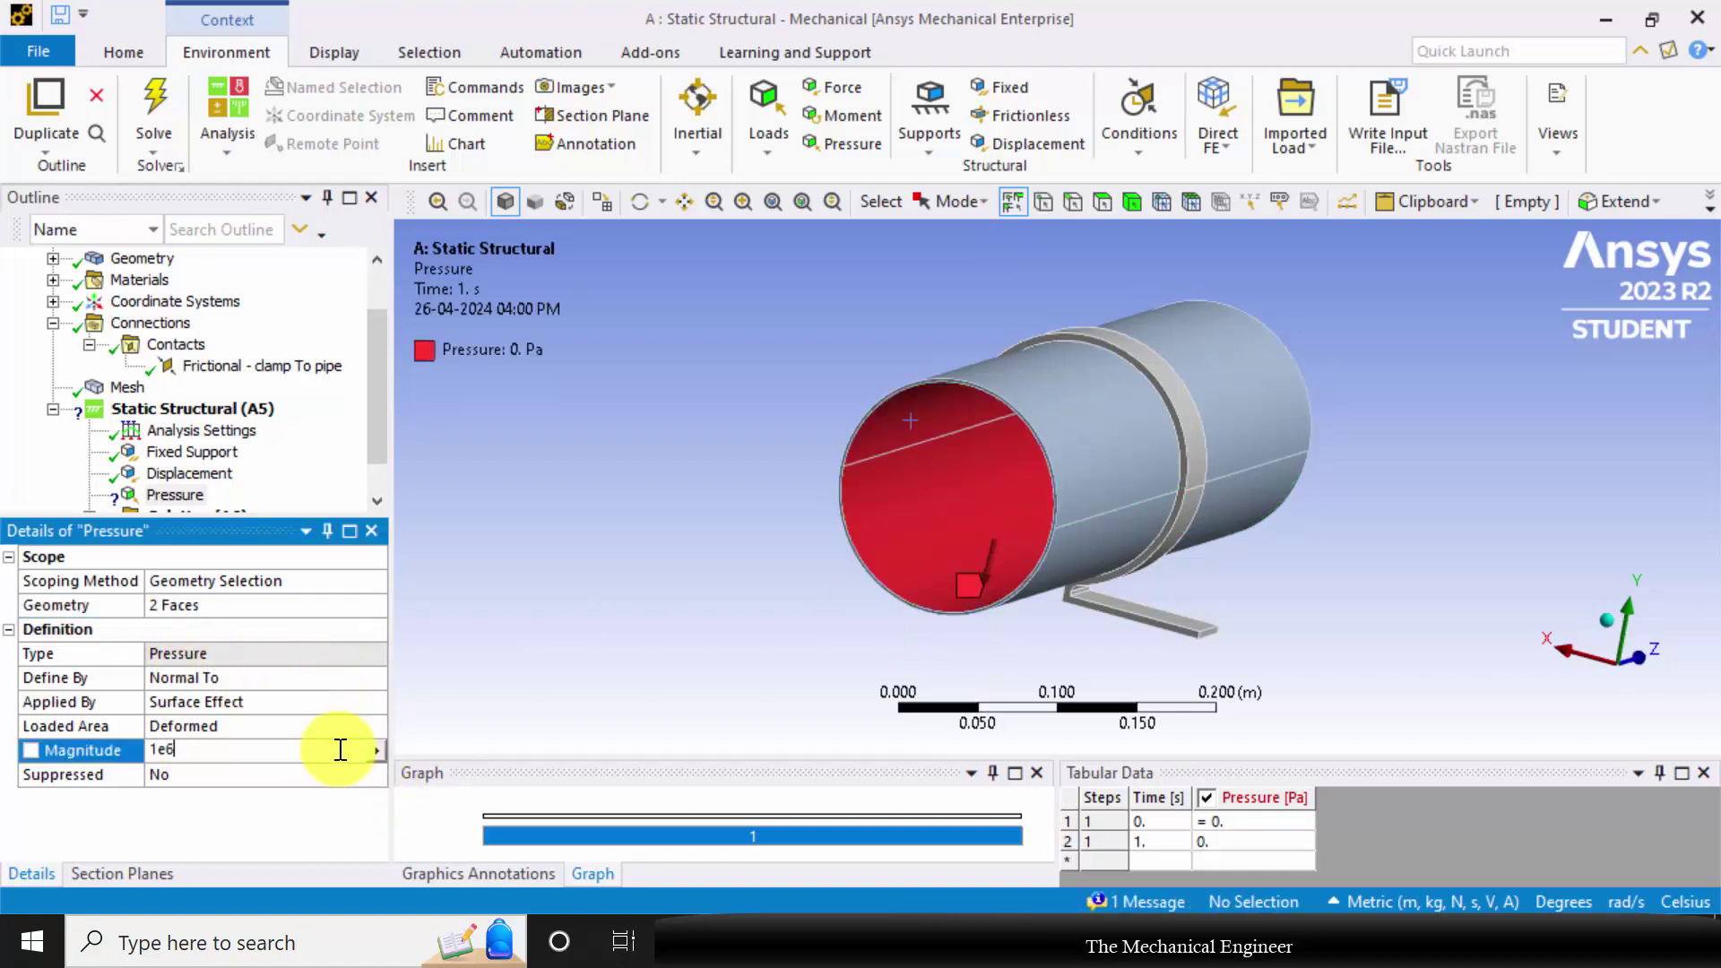
pyautogui.write('1e6')
pyautogui.press('Return')
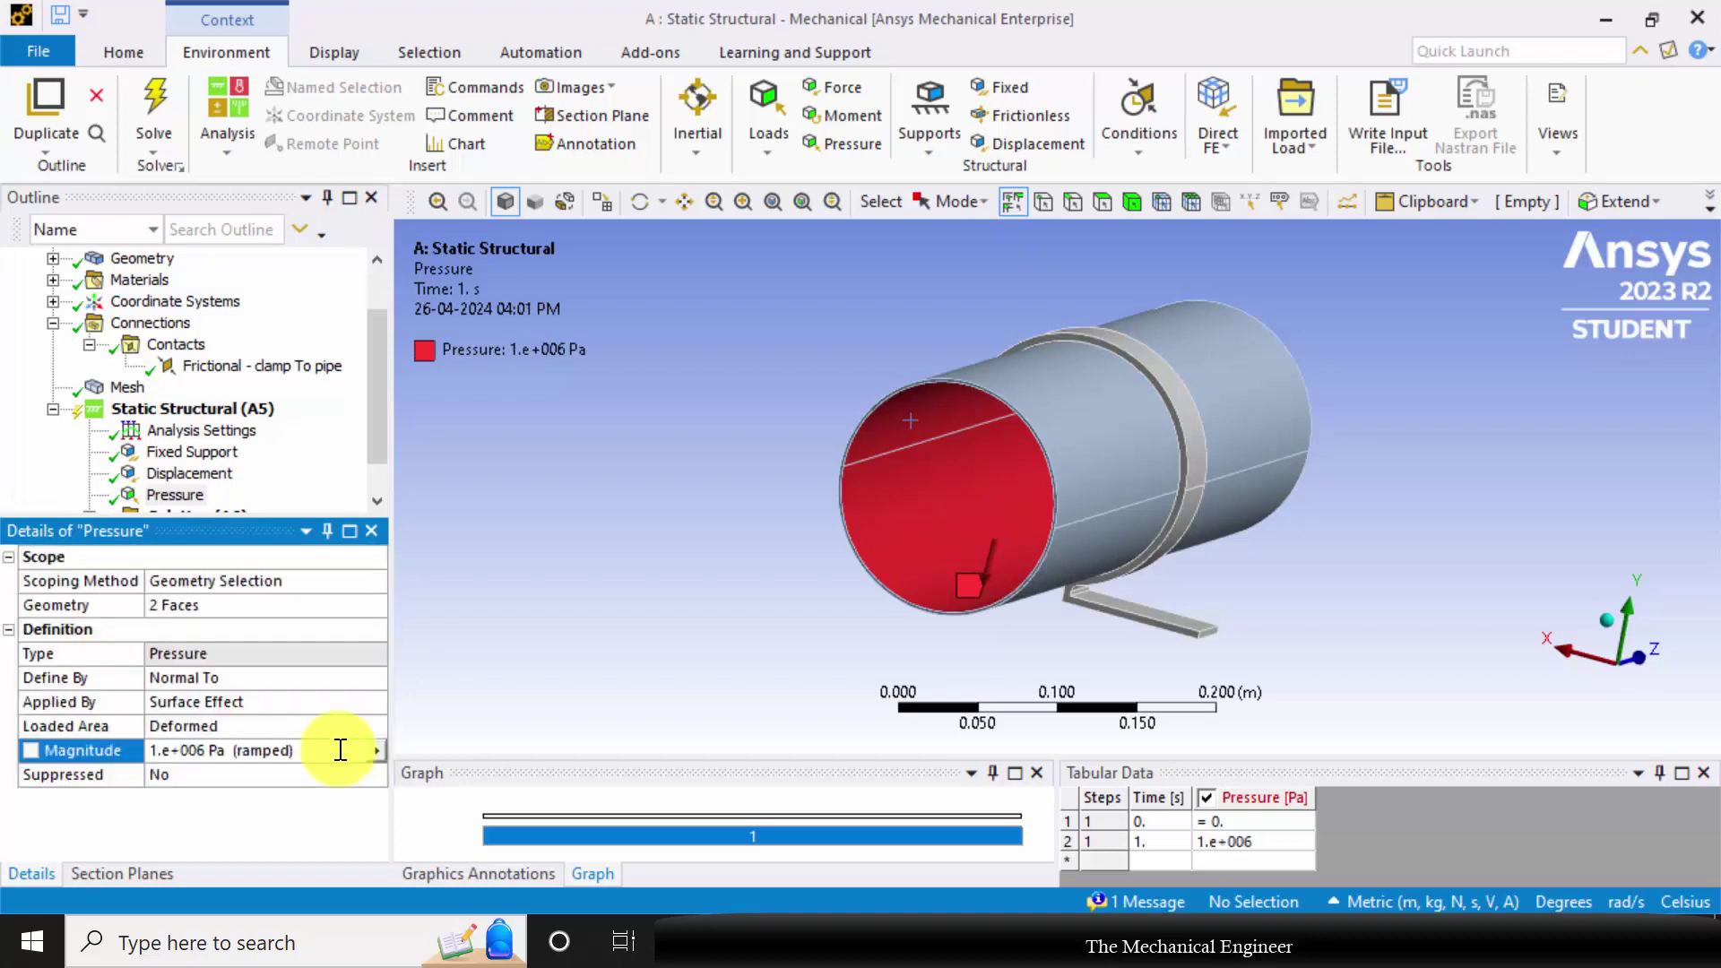
# Insert a Hydrostatic Pressure load on the pipe's inner faces
pyautogui.rightClick(201, 409)
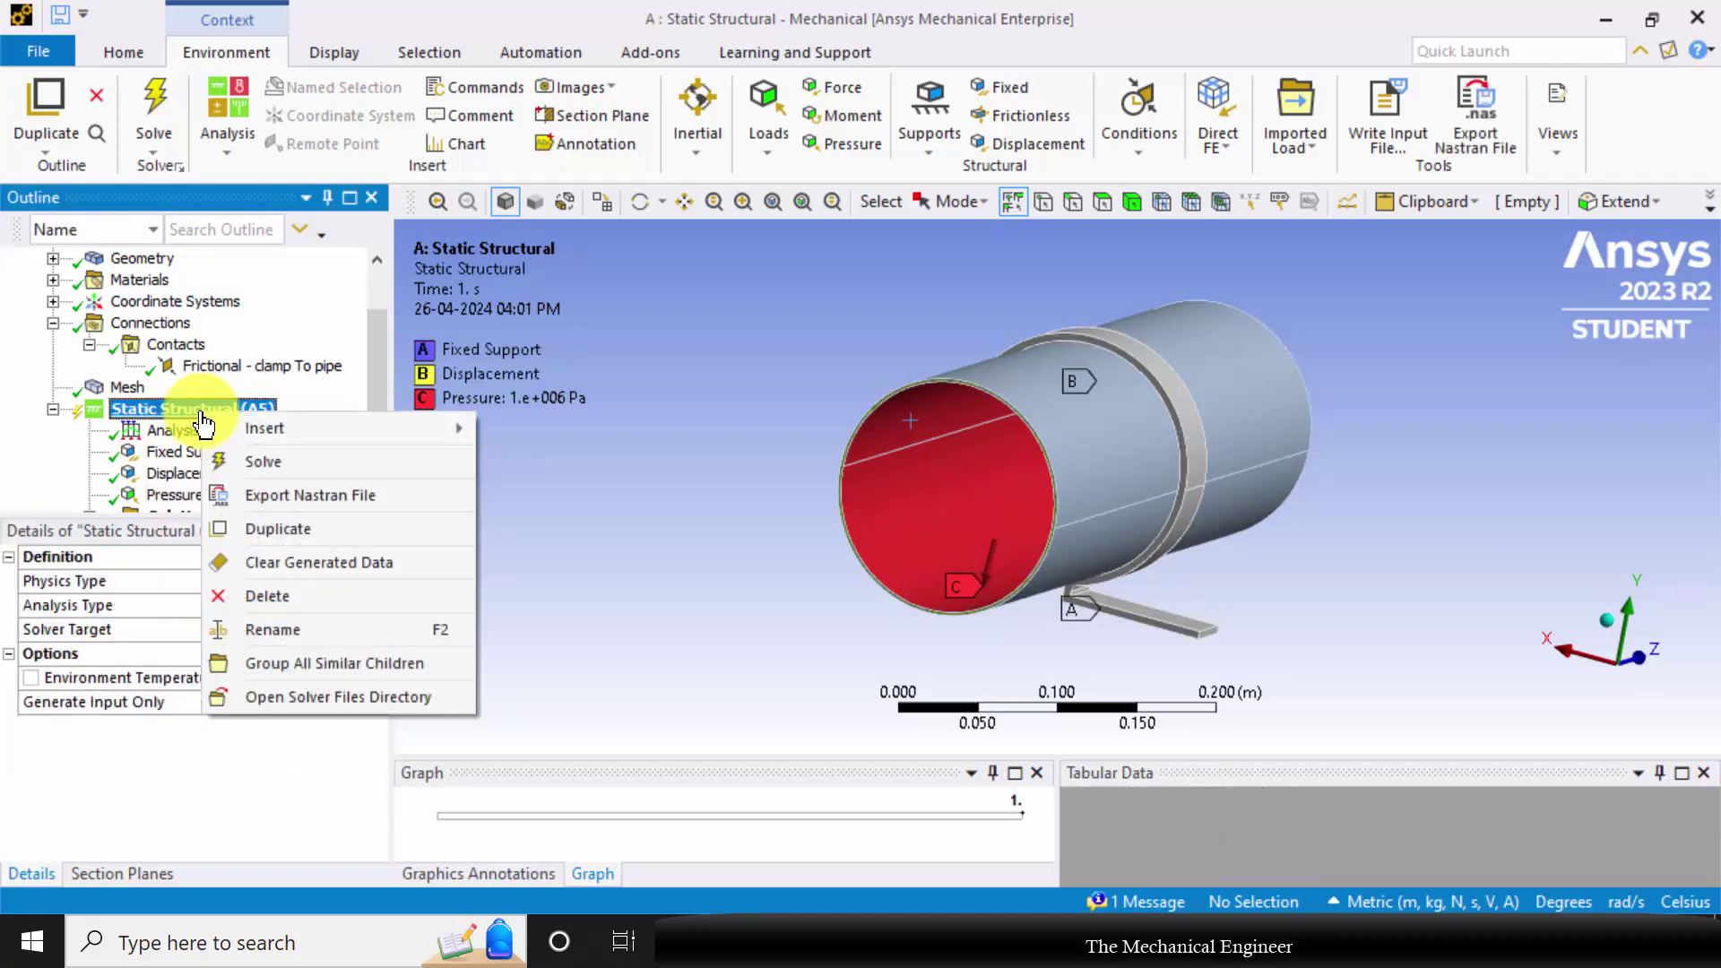
pyautogui.moveTo(381, 432)
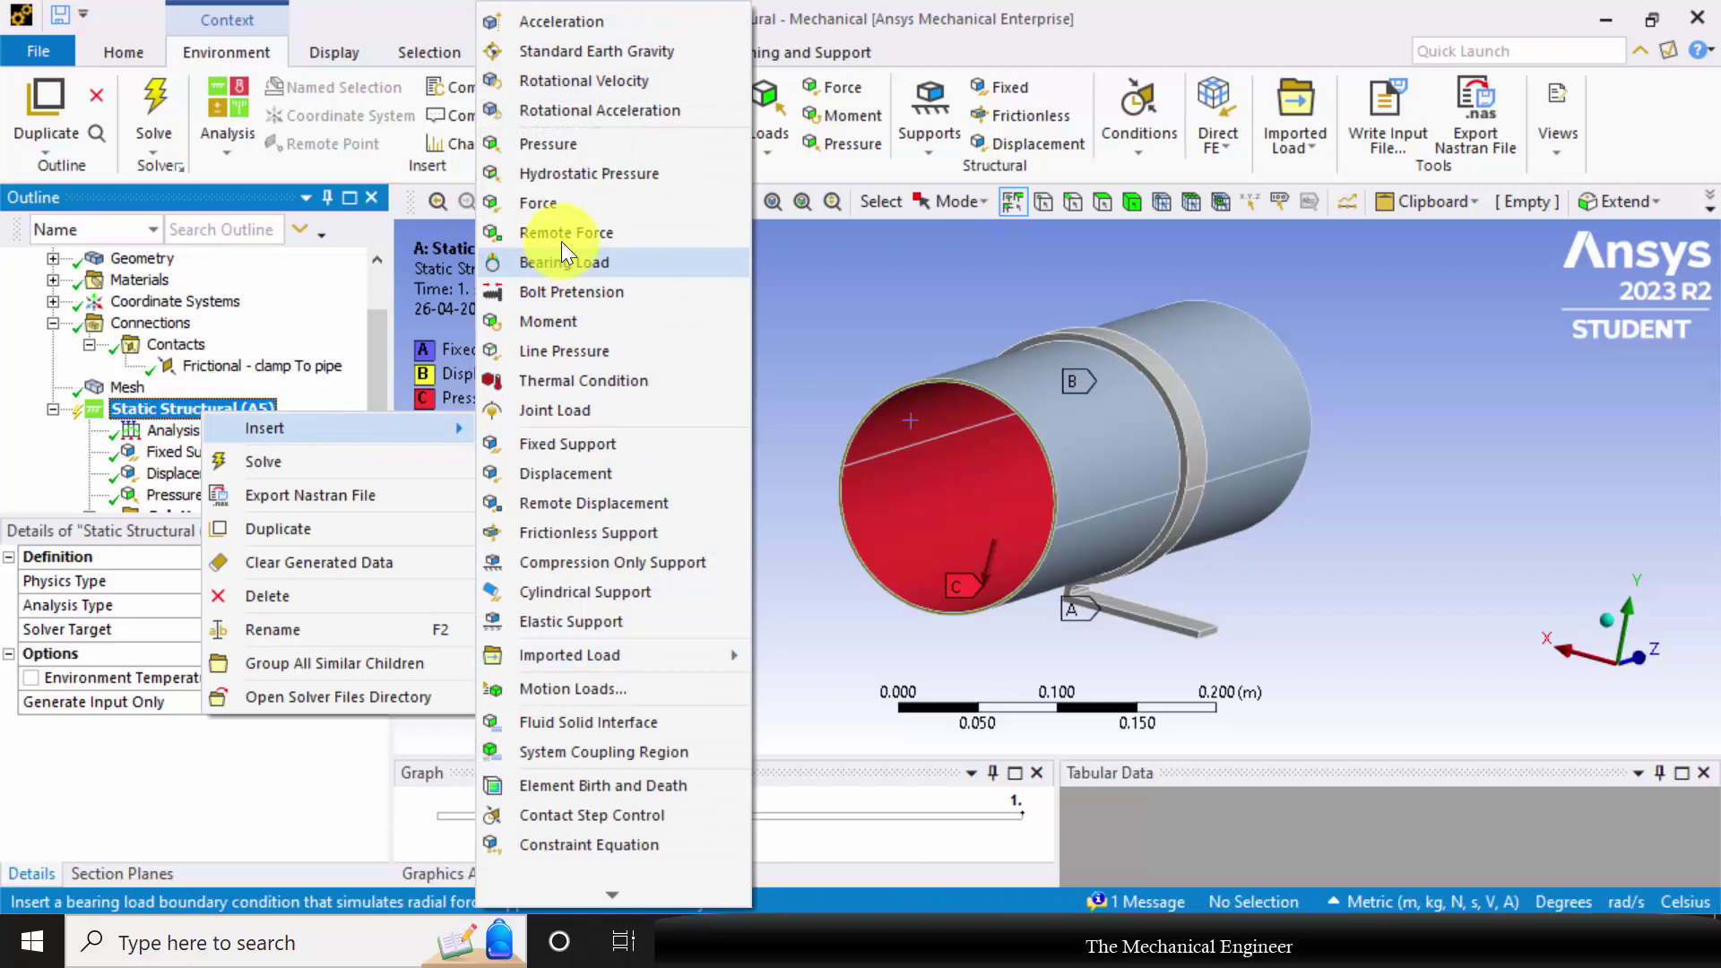
pyautogui.click(590, 174)
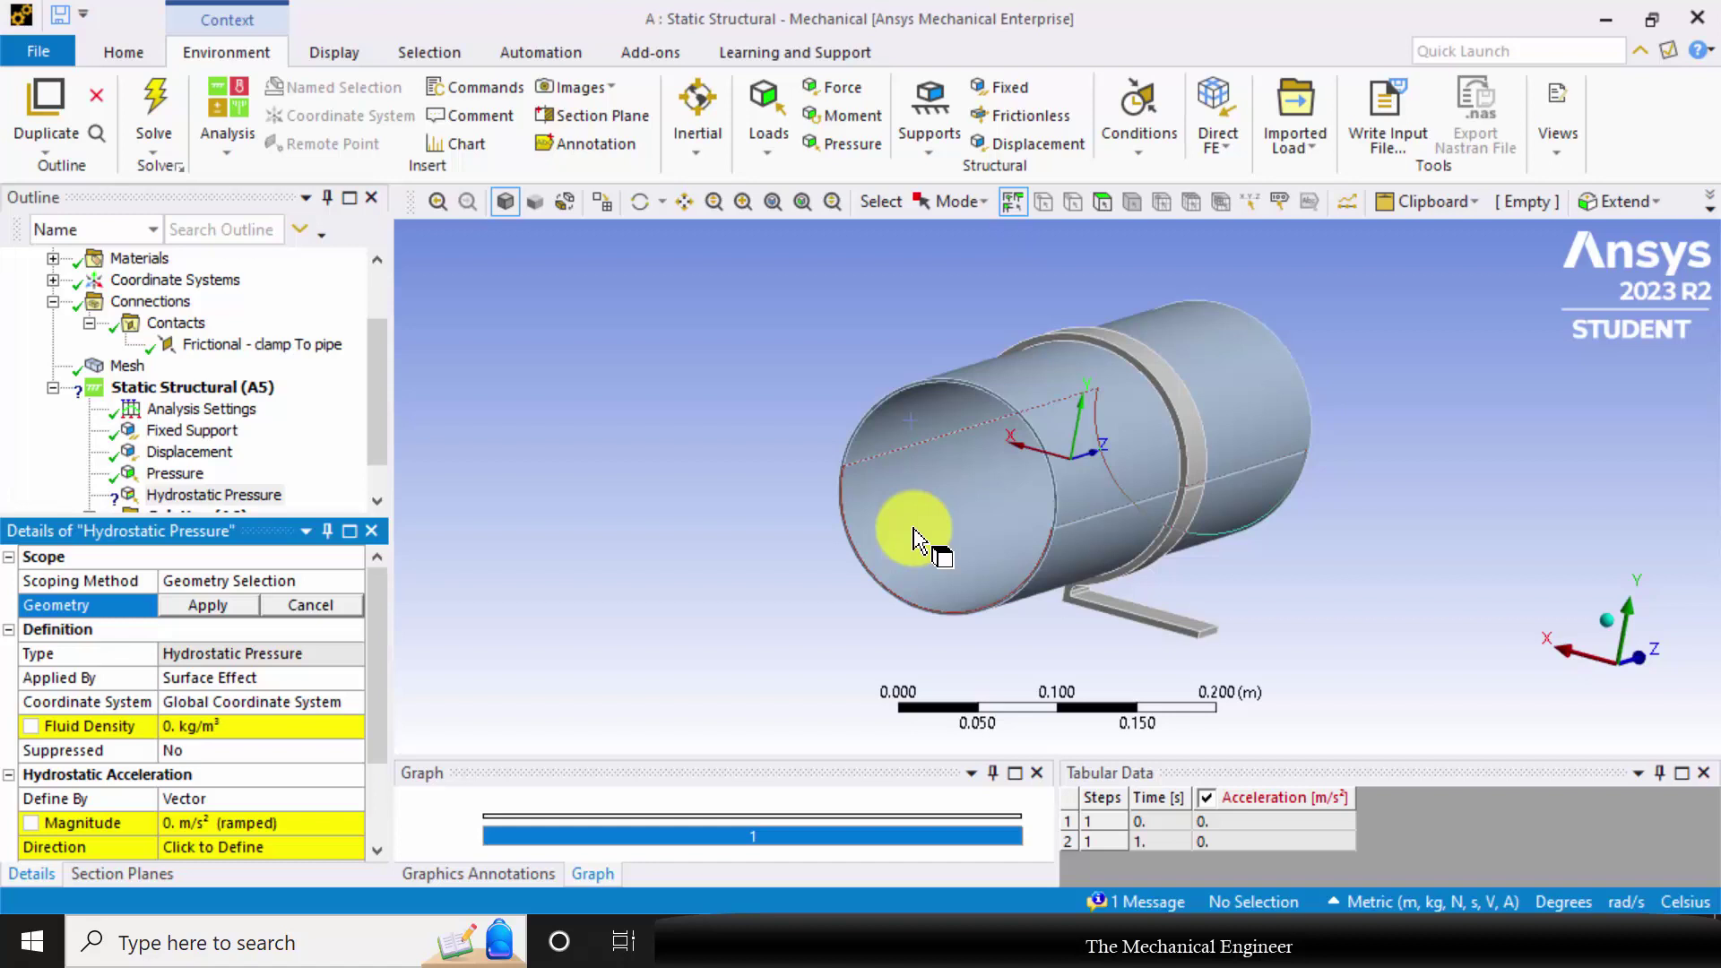
pyautogui.click(914, 538)
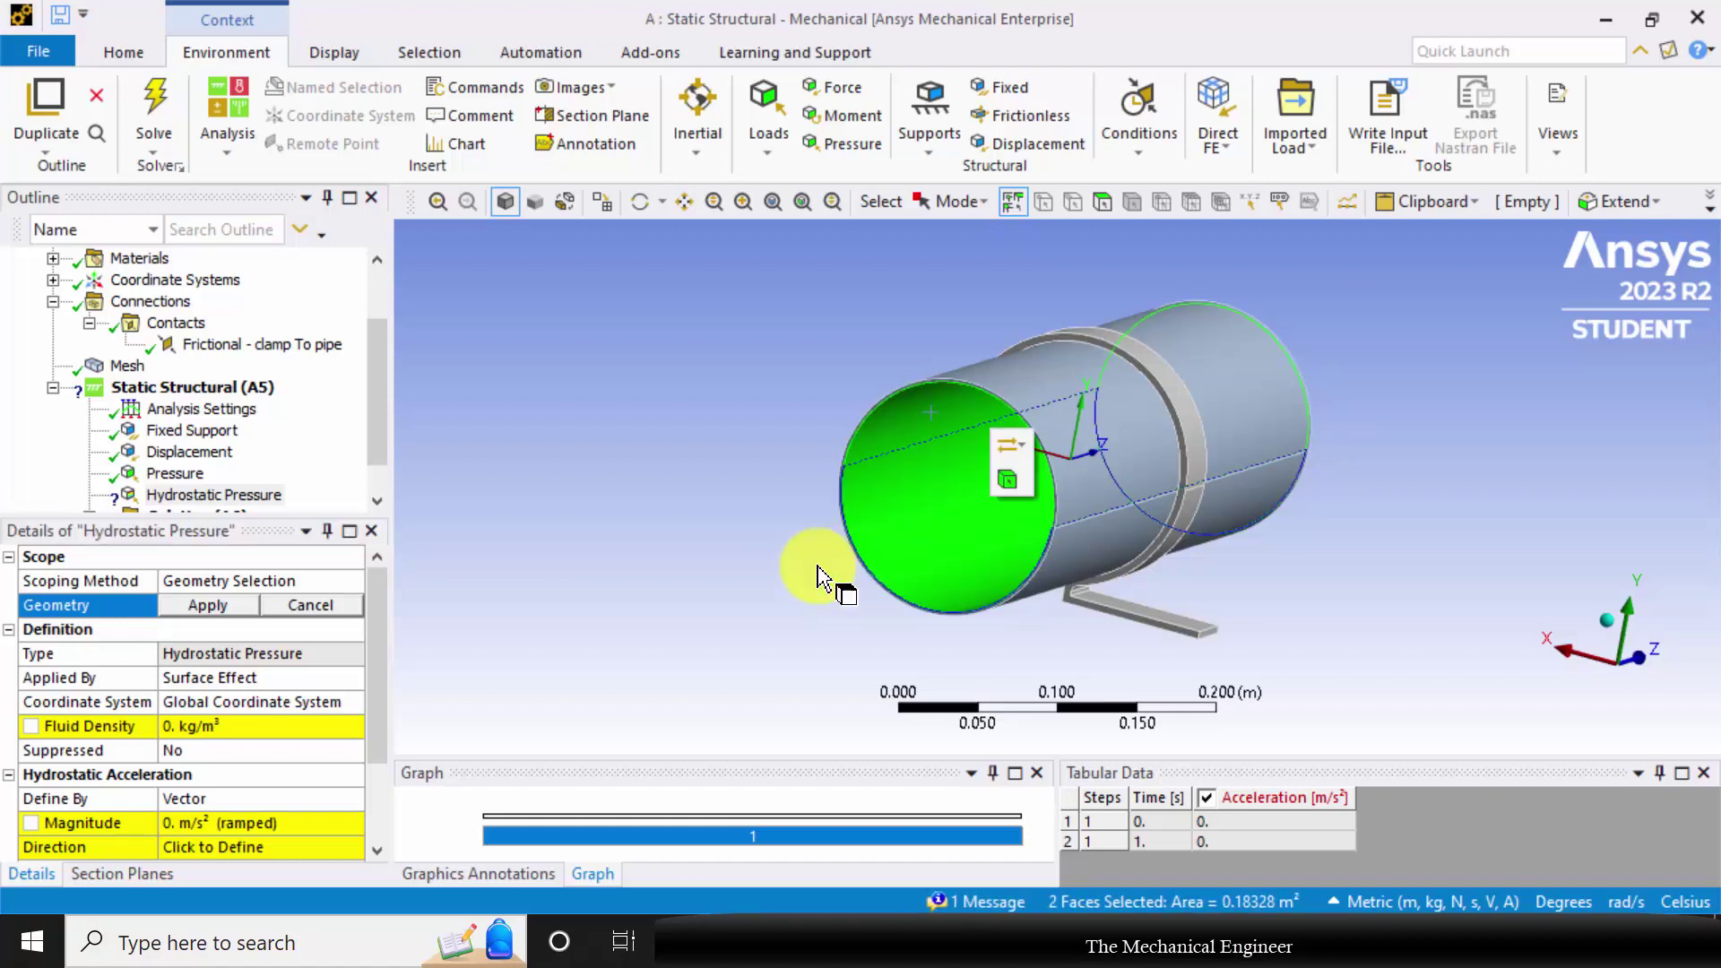
pyautogui.click(205, 609)
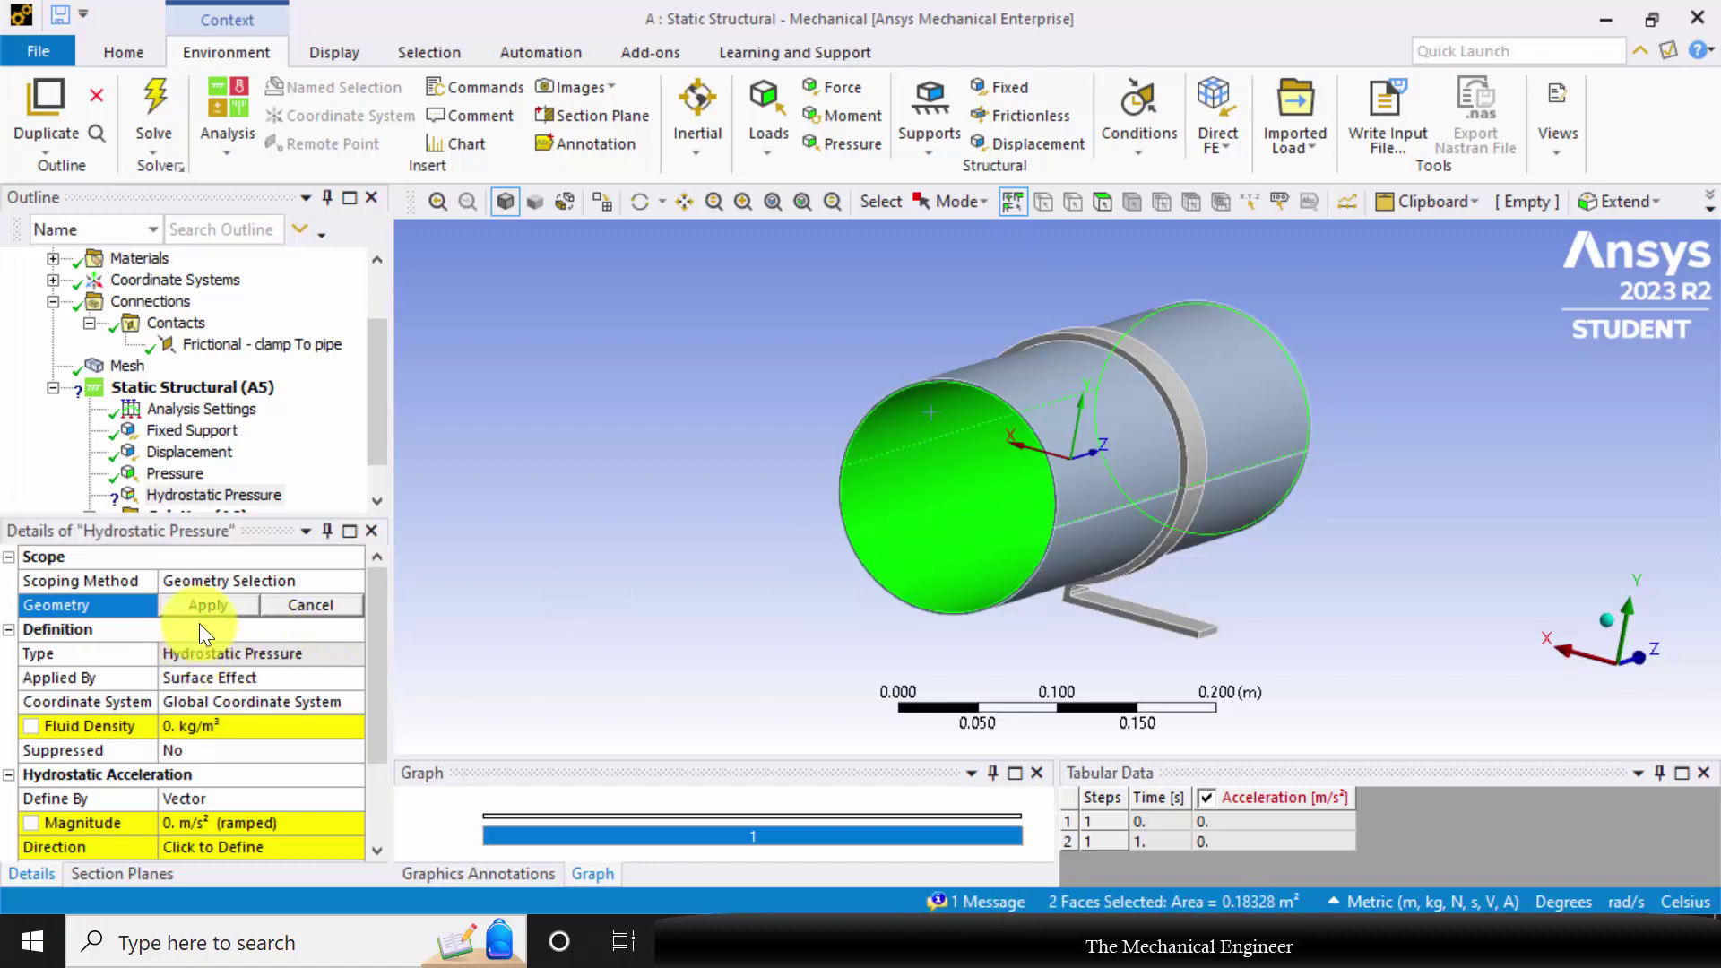
# Review the 1000 kg/m³ fluid density and define acceleration by Components
pyautogui.click(222, 729)
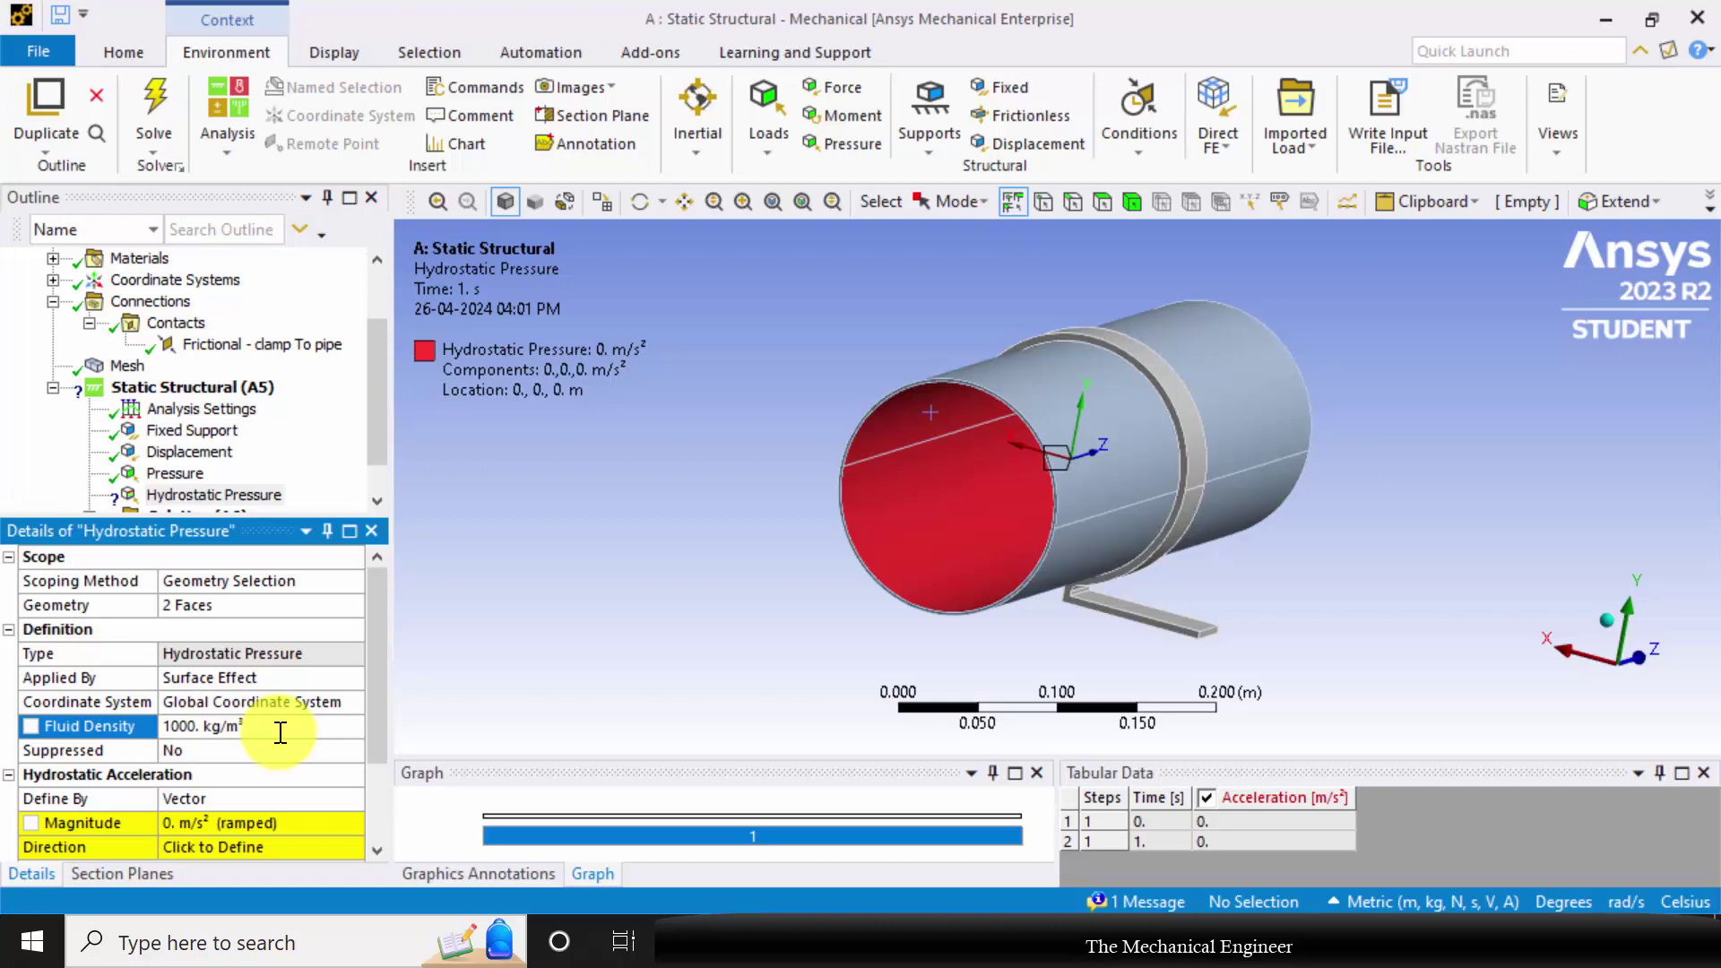
pyautogui.scroll(-2, 305, 718)
pyautogui.click(361, 679)
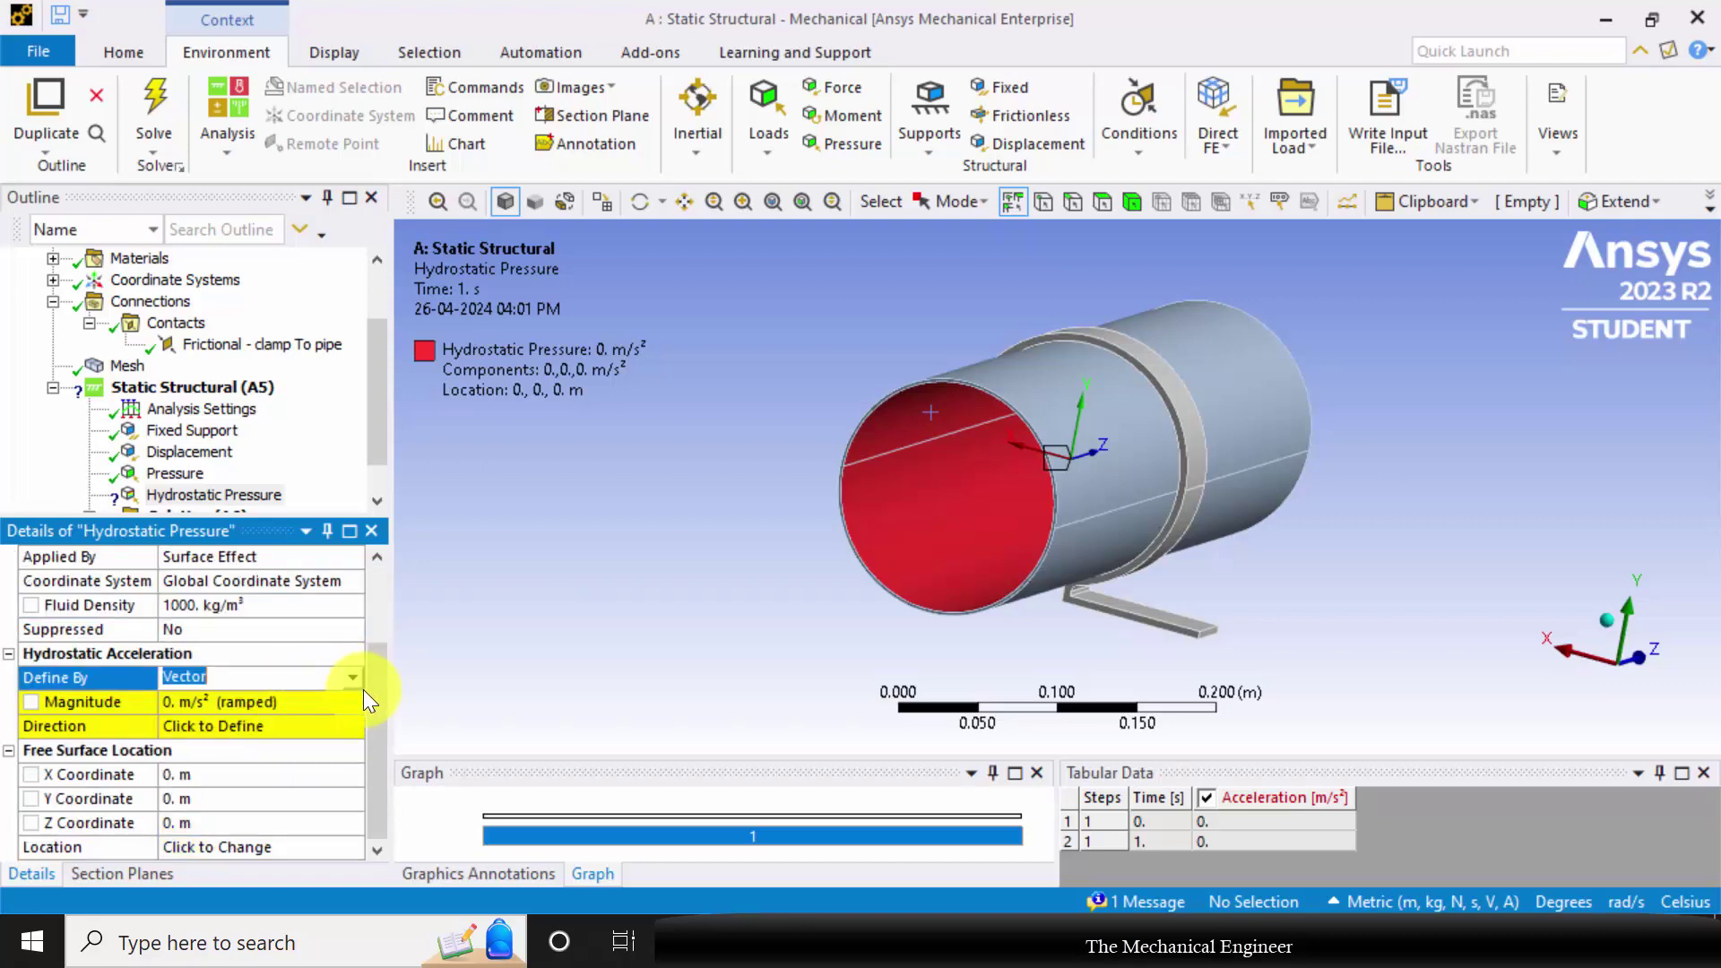
pyautogui.click(353, 679)
pyautogui.click(318, 698)
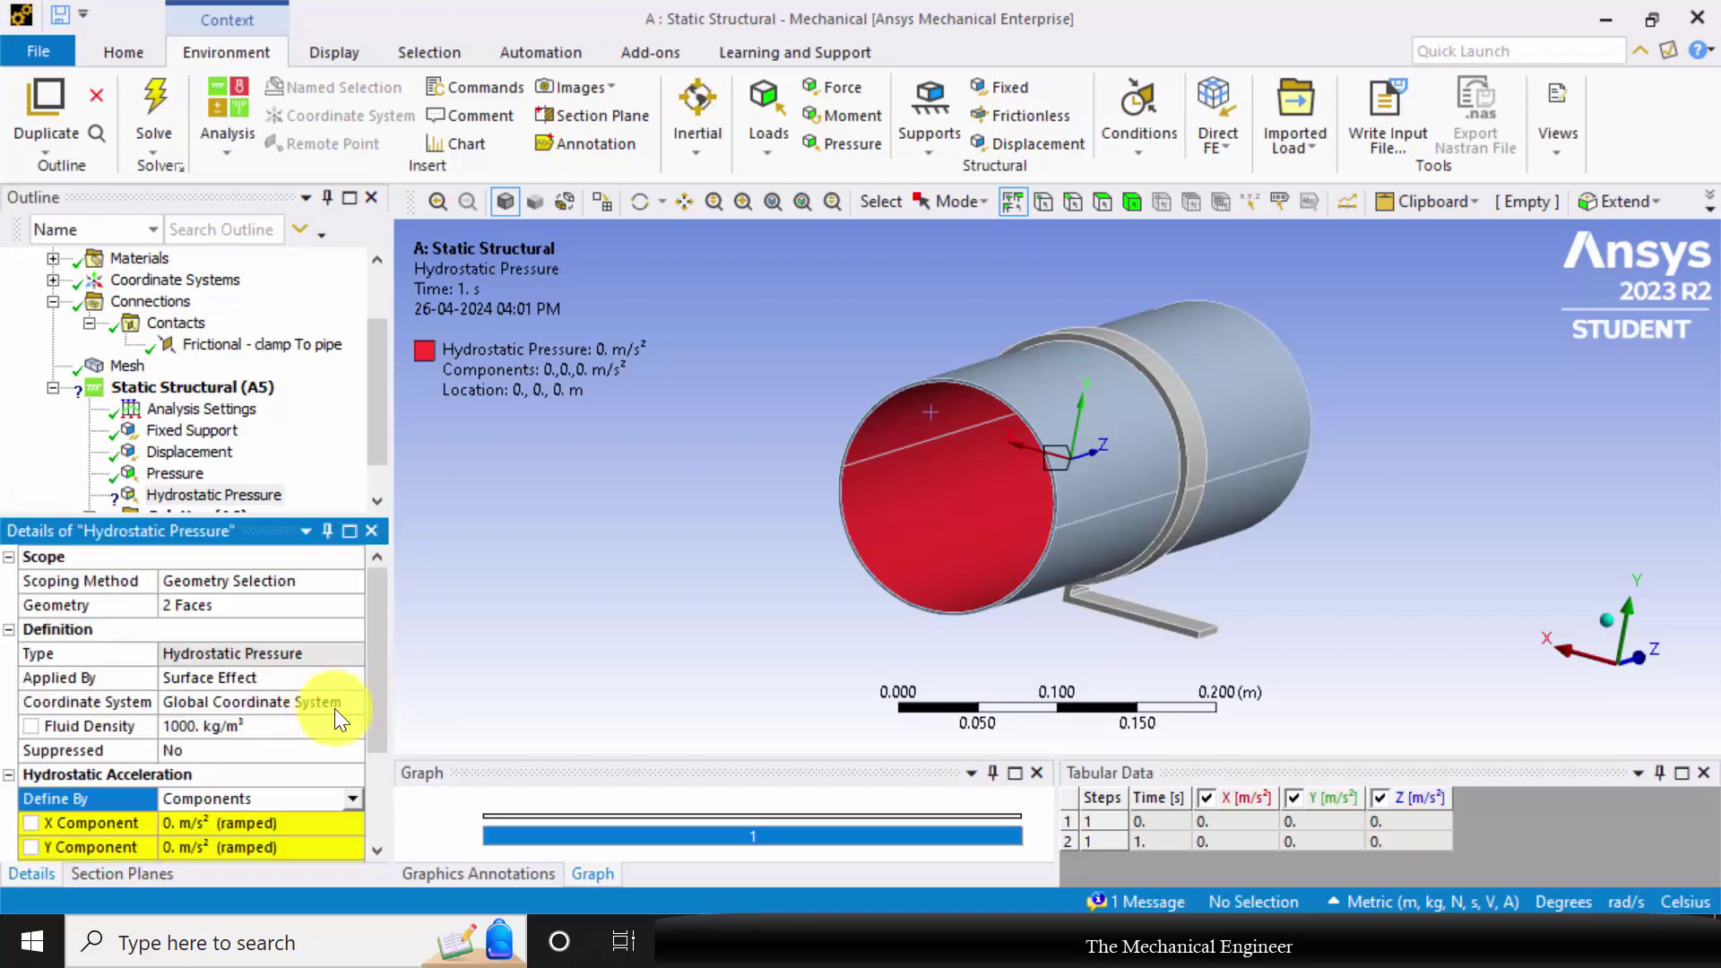
pyautogui.scroll(-2, 304, 696)
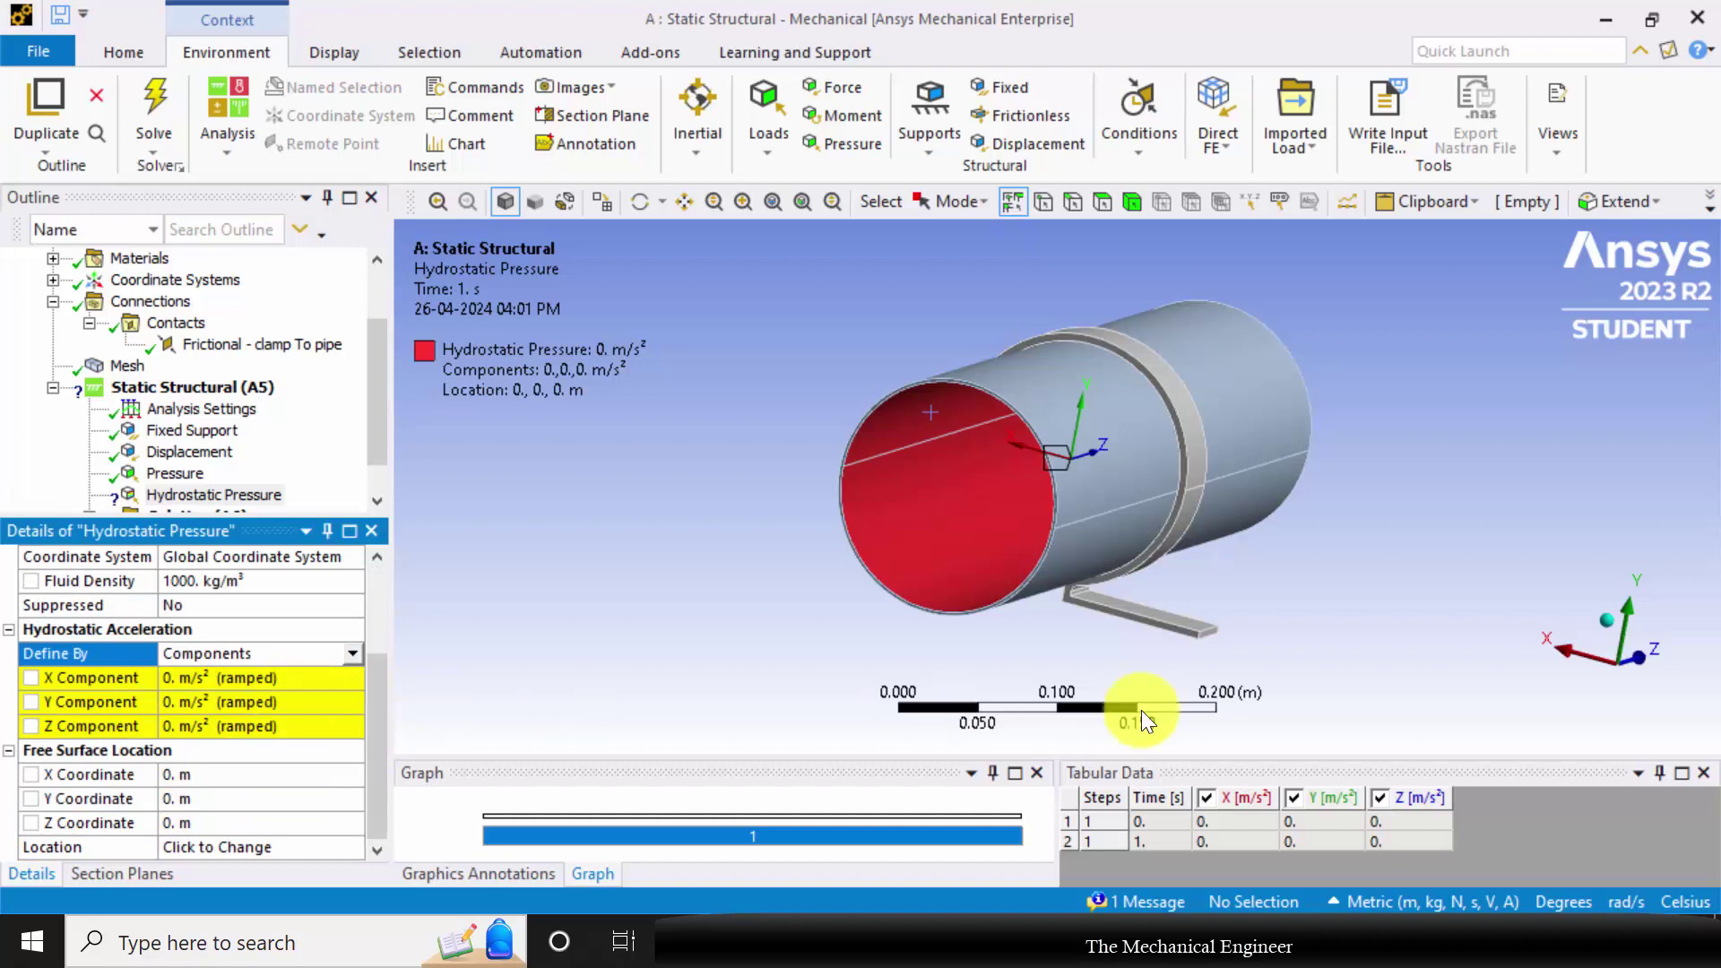
pyautogui.moveTo(1143, 720); pyautogui.dragTo(1280, 625, button='middle')
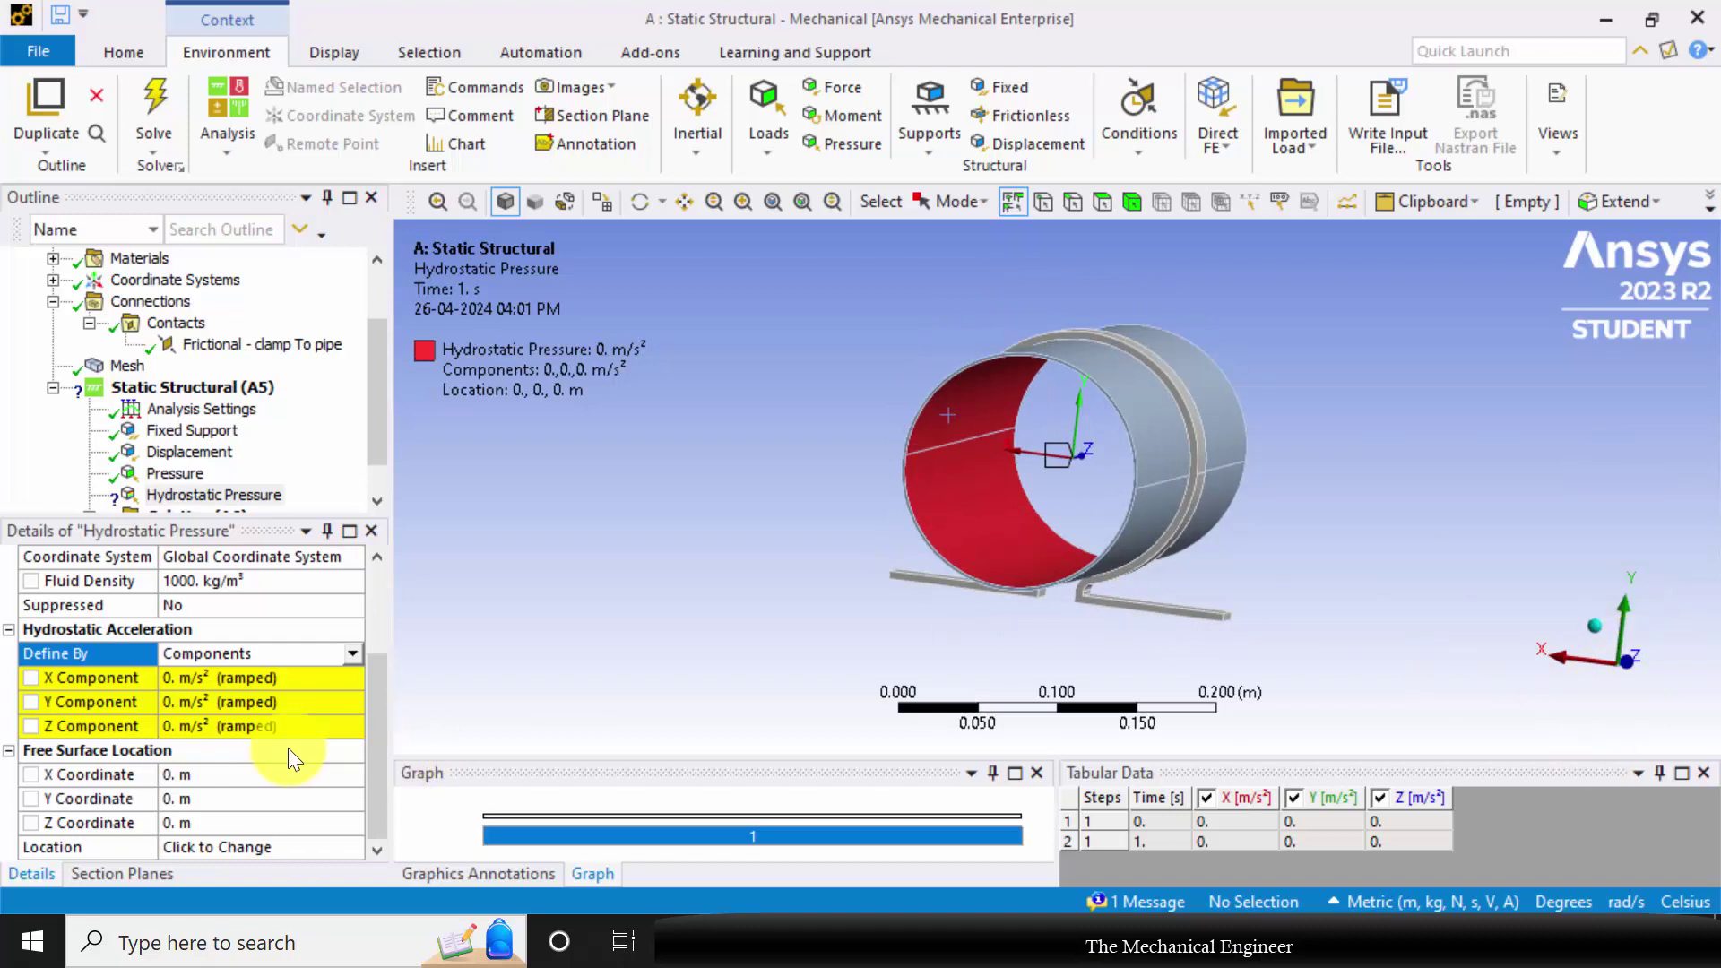
pyautogui.moveTo(1282, 557); pyautogui.dragTo(1107, 530, button='middle')
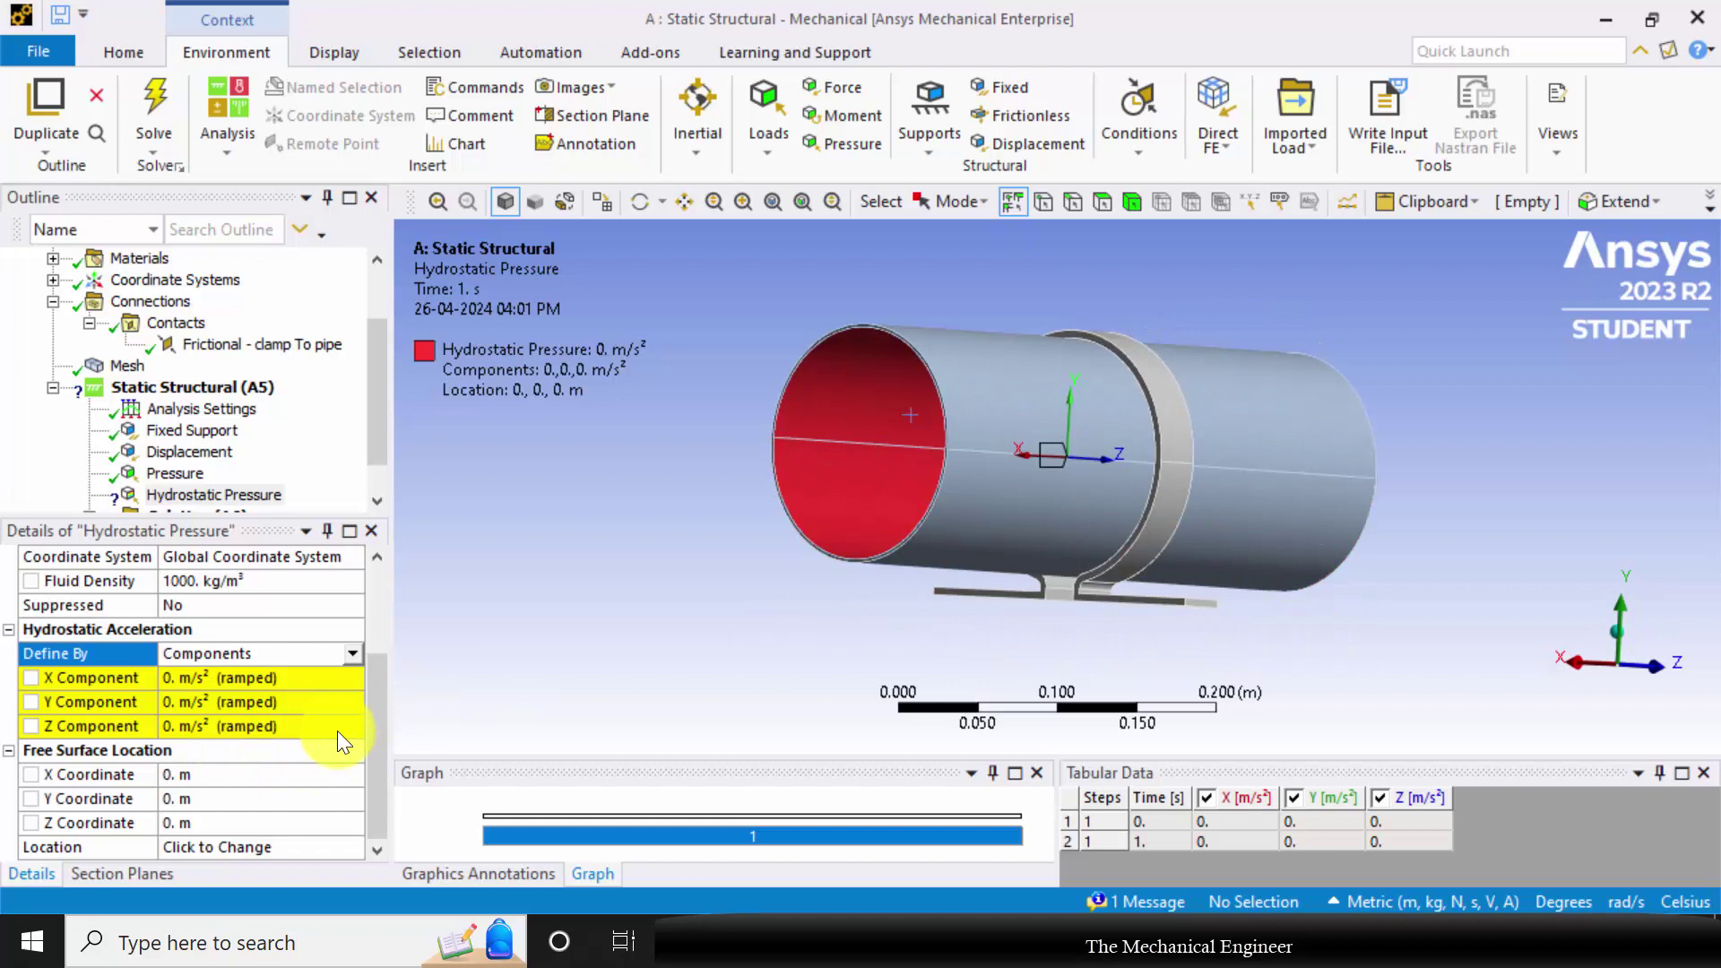
# Set the Y acceleration to -9.81 m/s² and check the resulting pressure contour
pyautogui.click(198, 706)
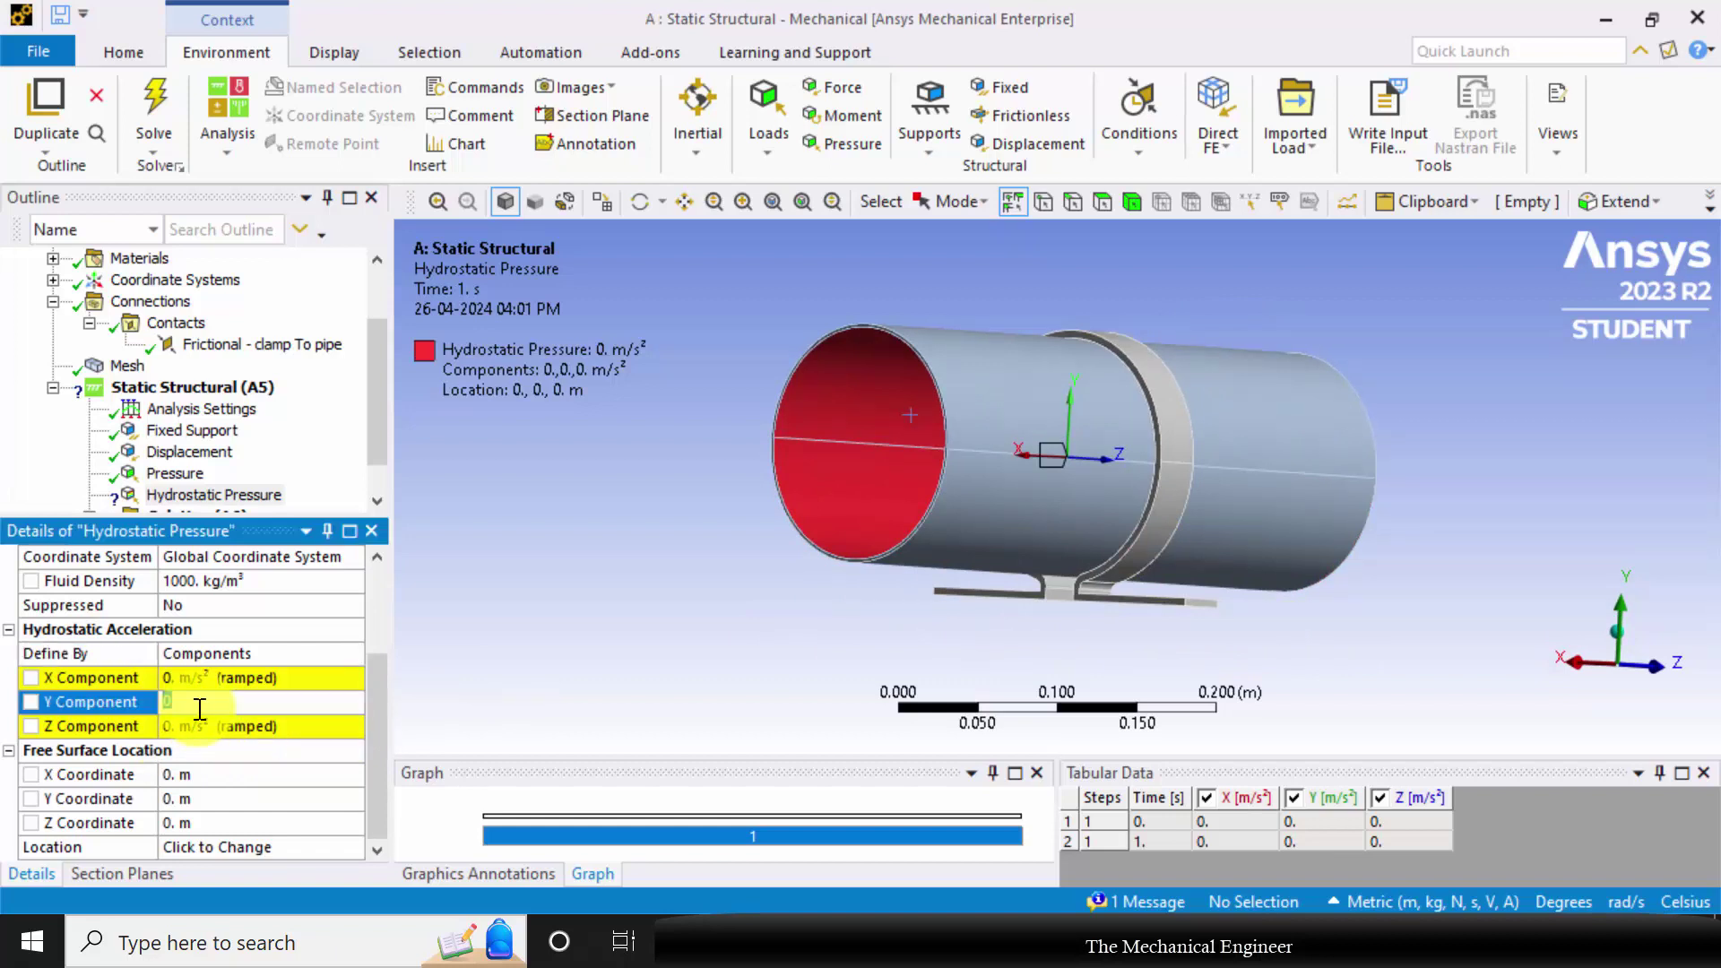
pyautogui.write('-9.81')
pyautogui.press('Return')
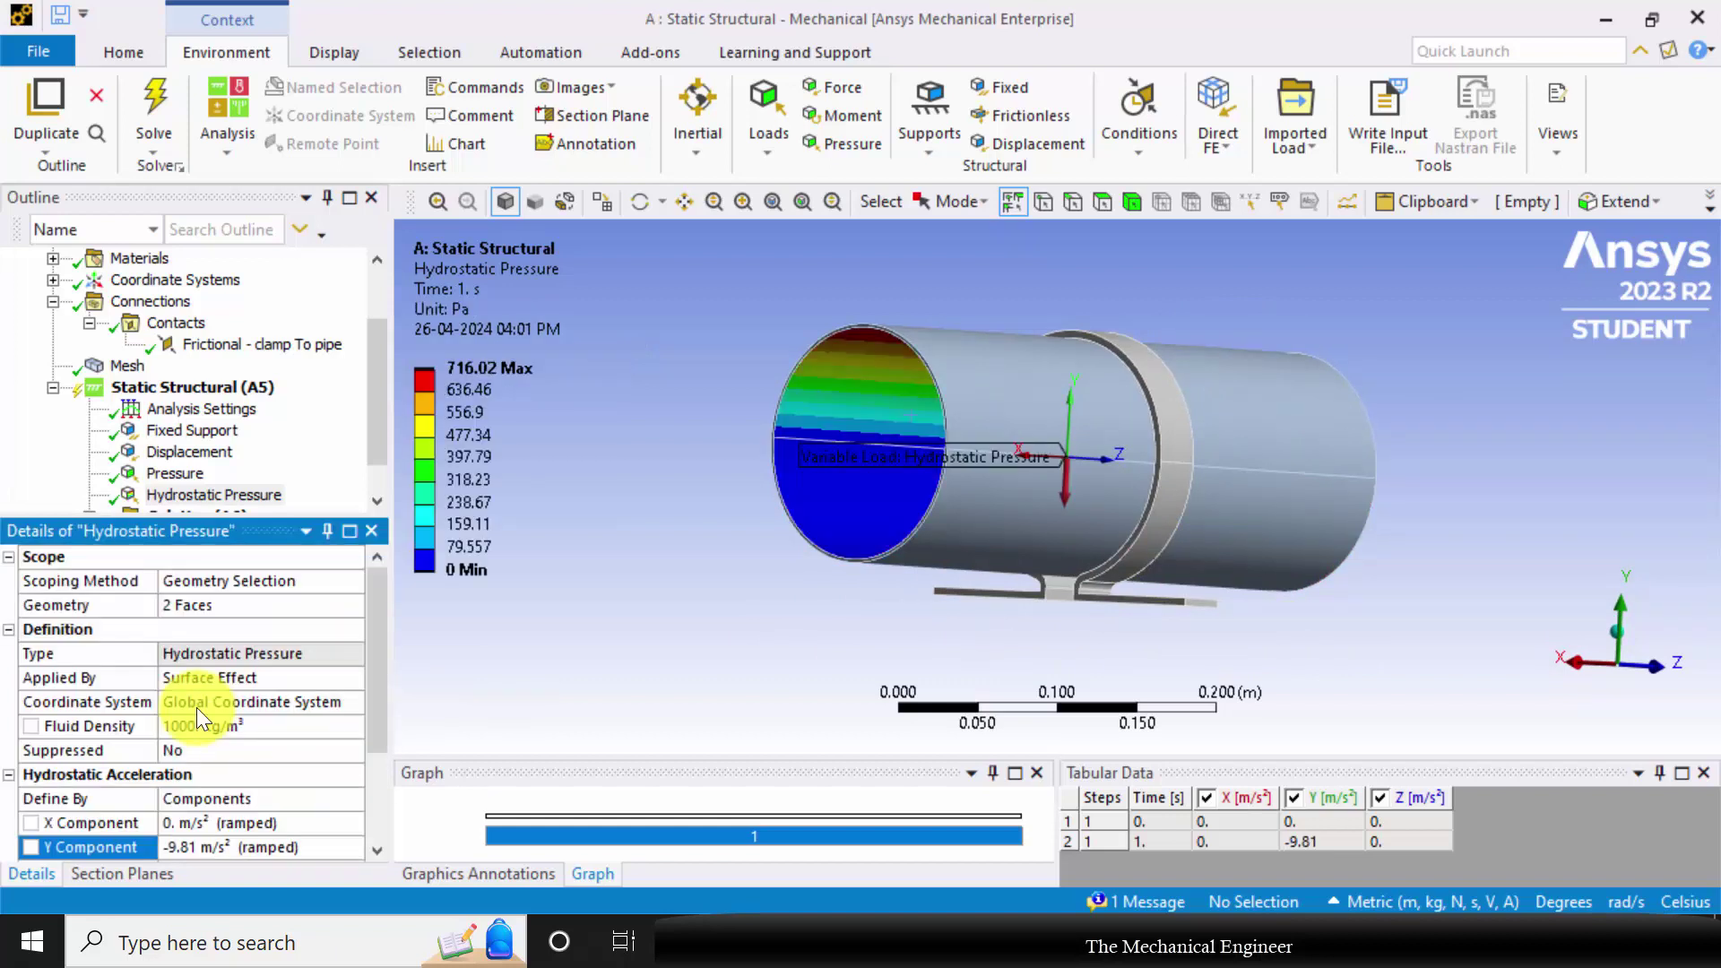
pyautogui.moveTo(860, 511); pyautogui.dragTo(799, 492, button='middle')
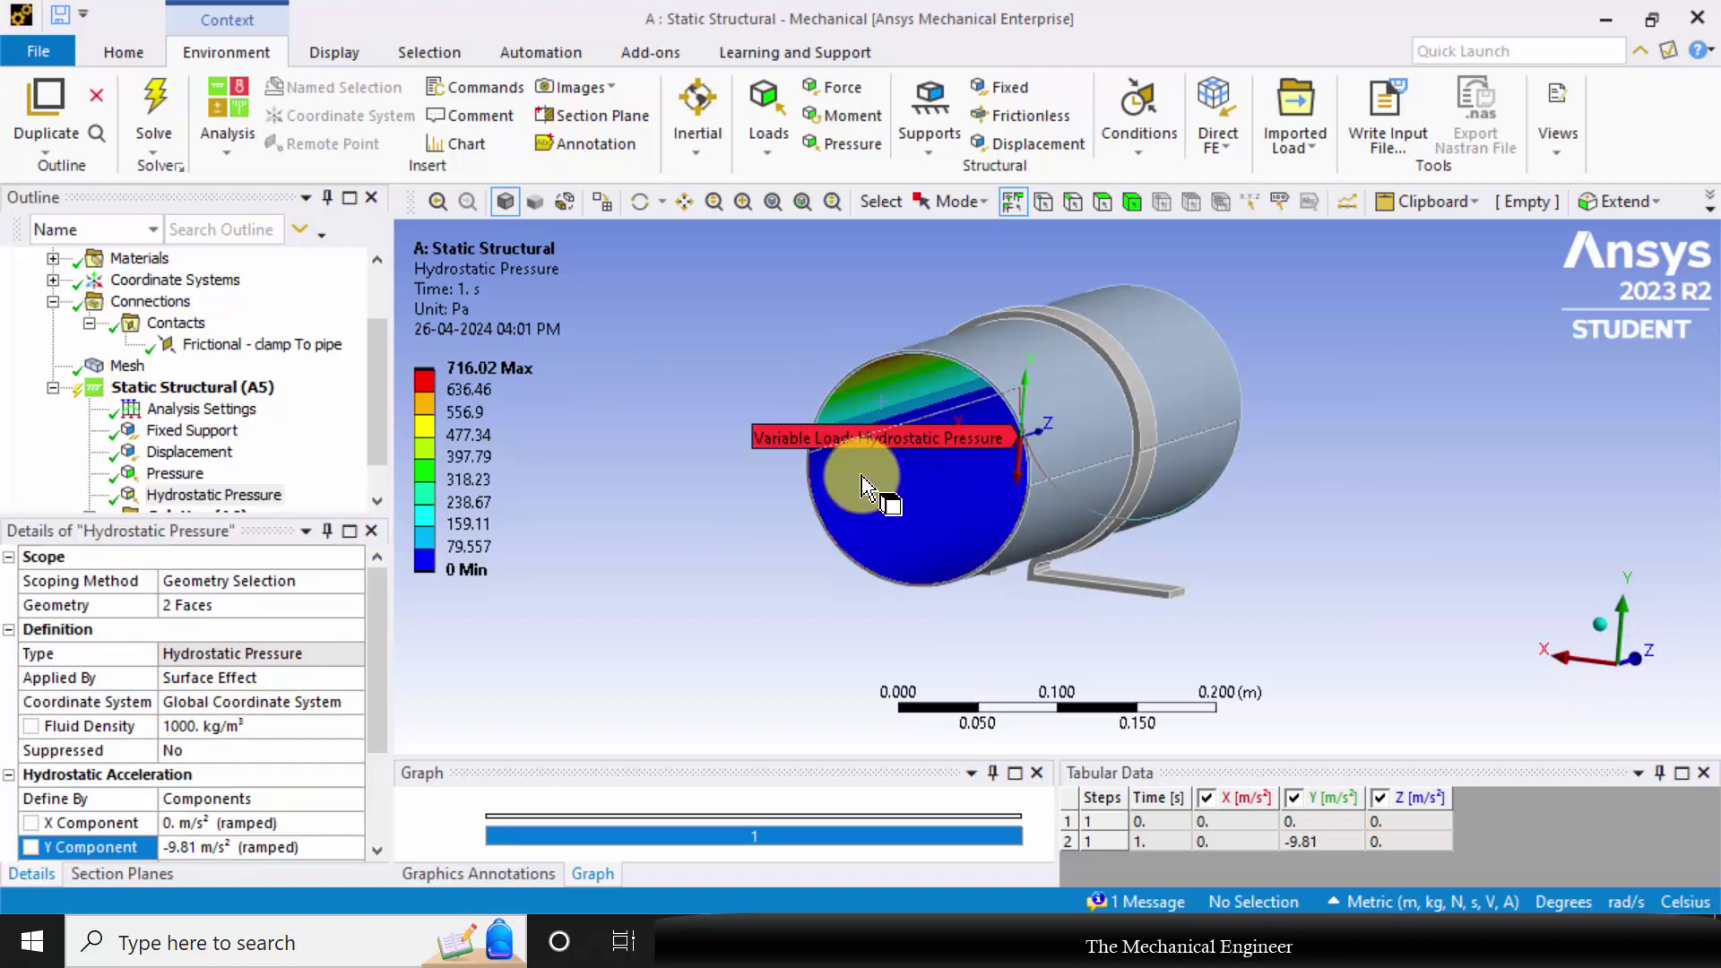
pyautogui.moveTo(876, 646); pyautogui.dragTo(944, 377, button='middle')
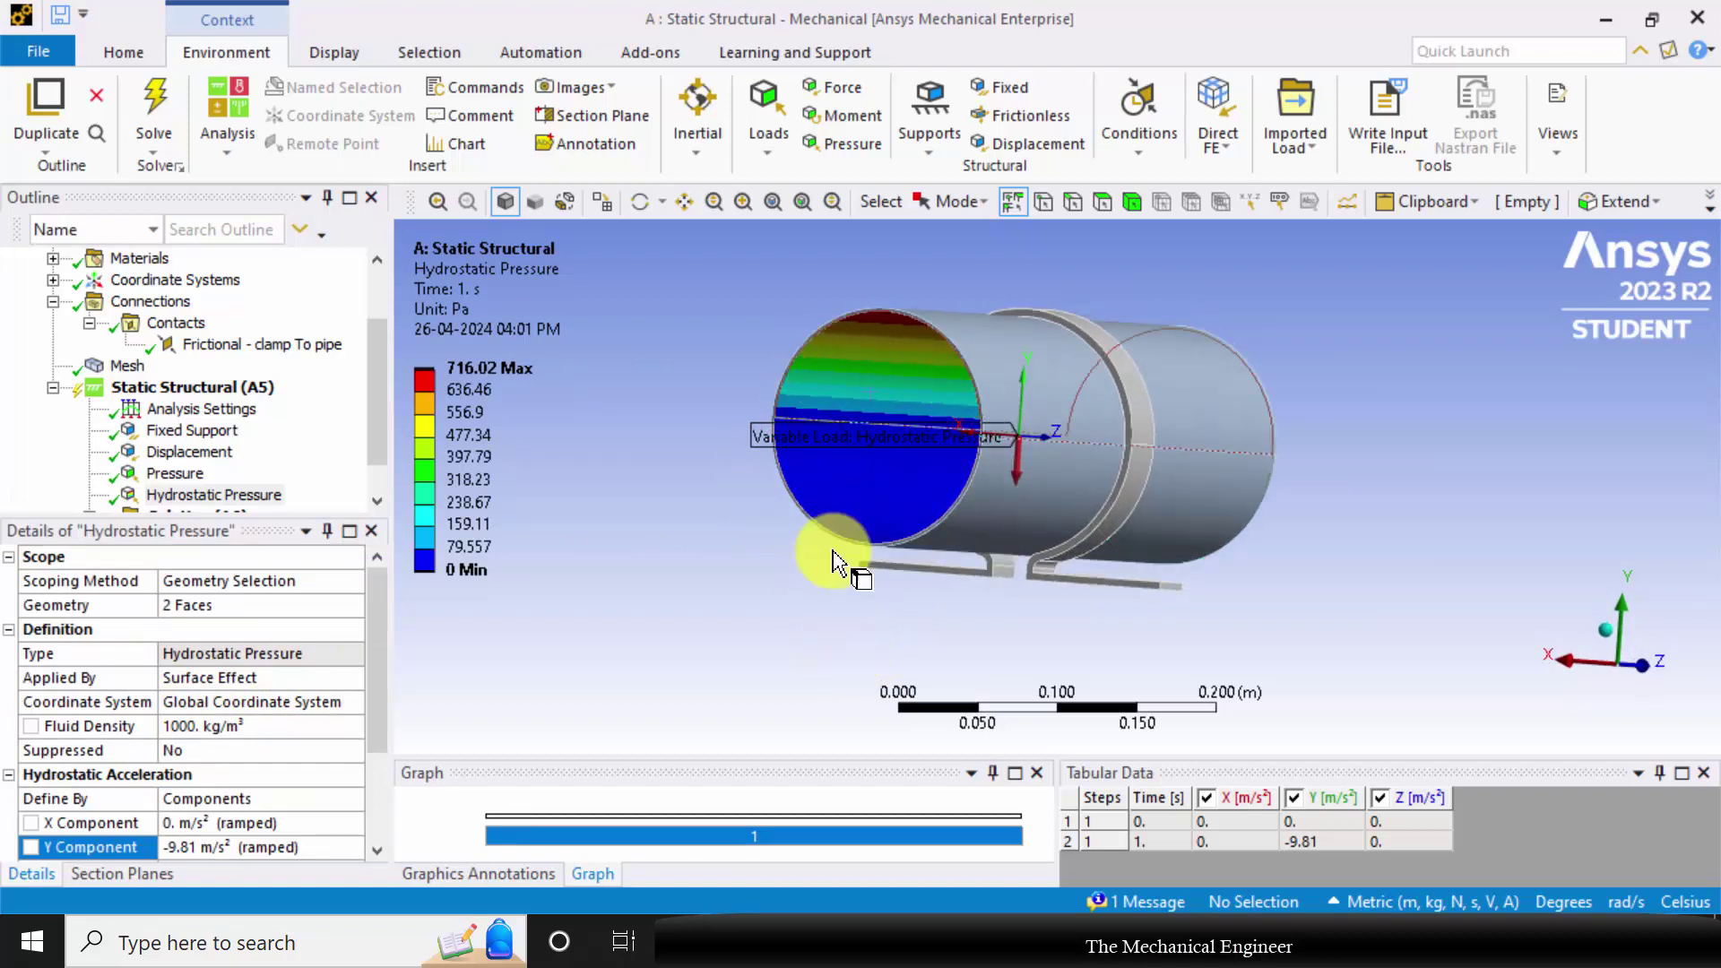
pyautogui.scroll(-1, 254, 432)
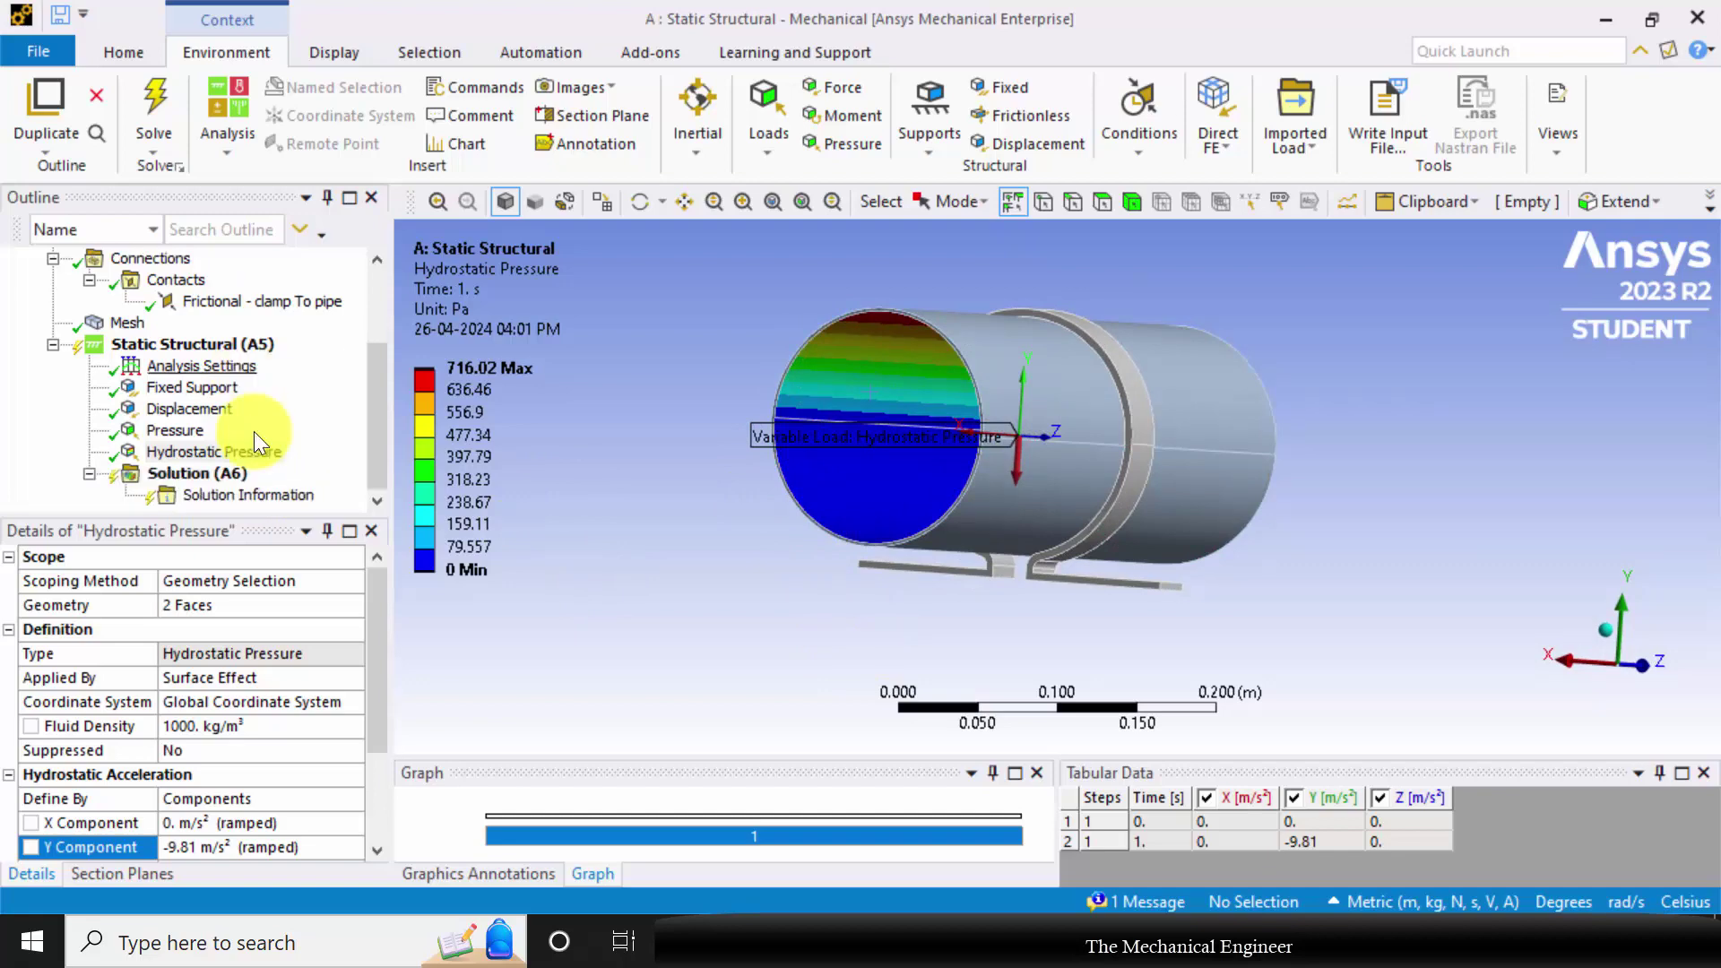
# Insert Total Deformation and Equivalent (von-Mises) Stress results under Solution
pyautogui.rightClick(208, 485)
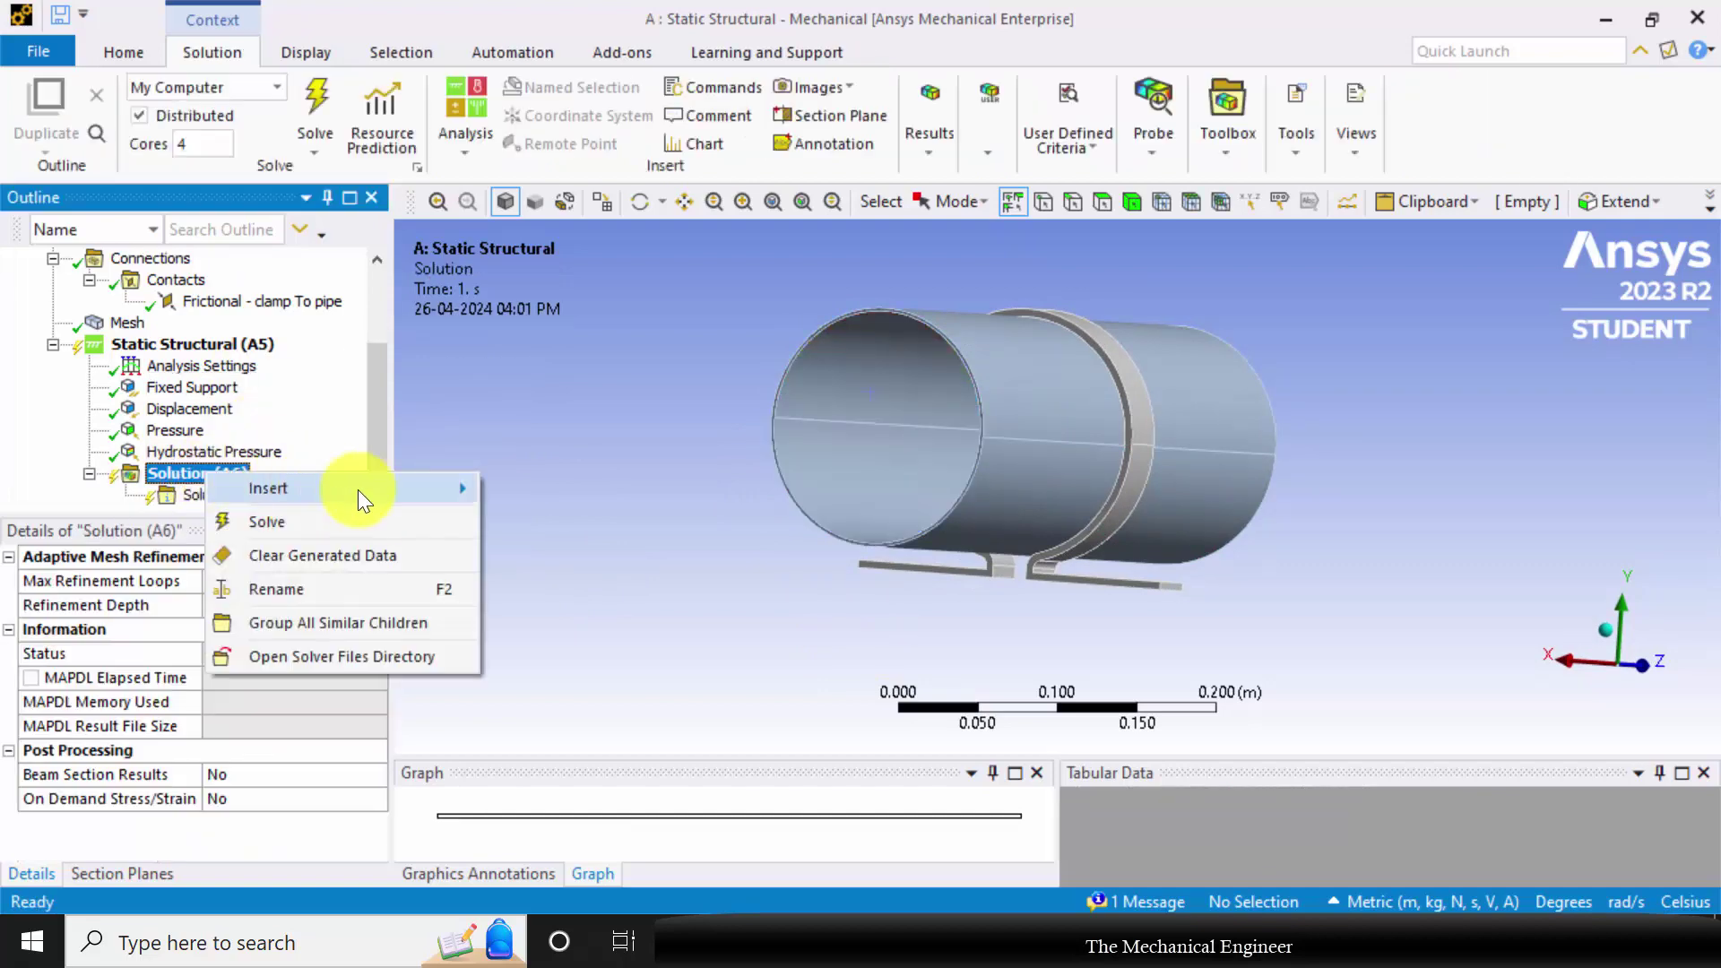
pyautogui.moveTo(396, 498)
pyautogui.moveTo(647, 346)
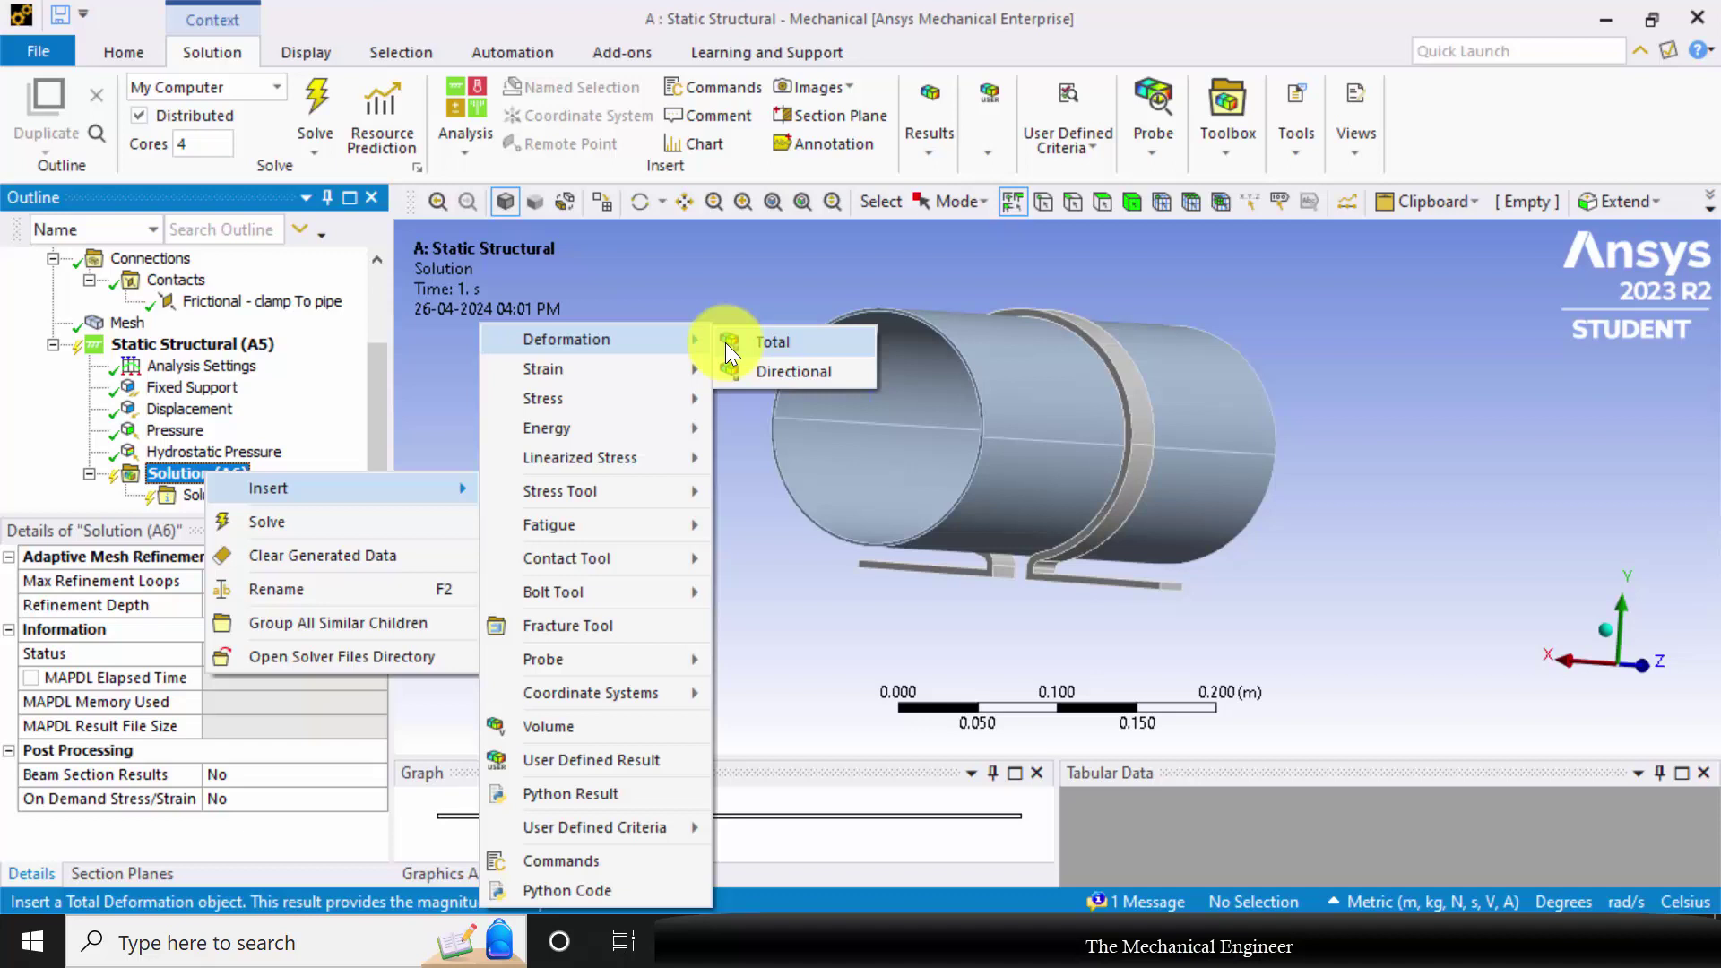
pyautogui.click(752, 341)
pyautogui.rightClick(207, 459)
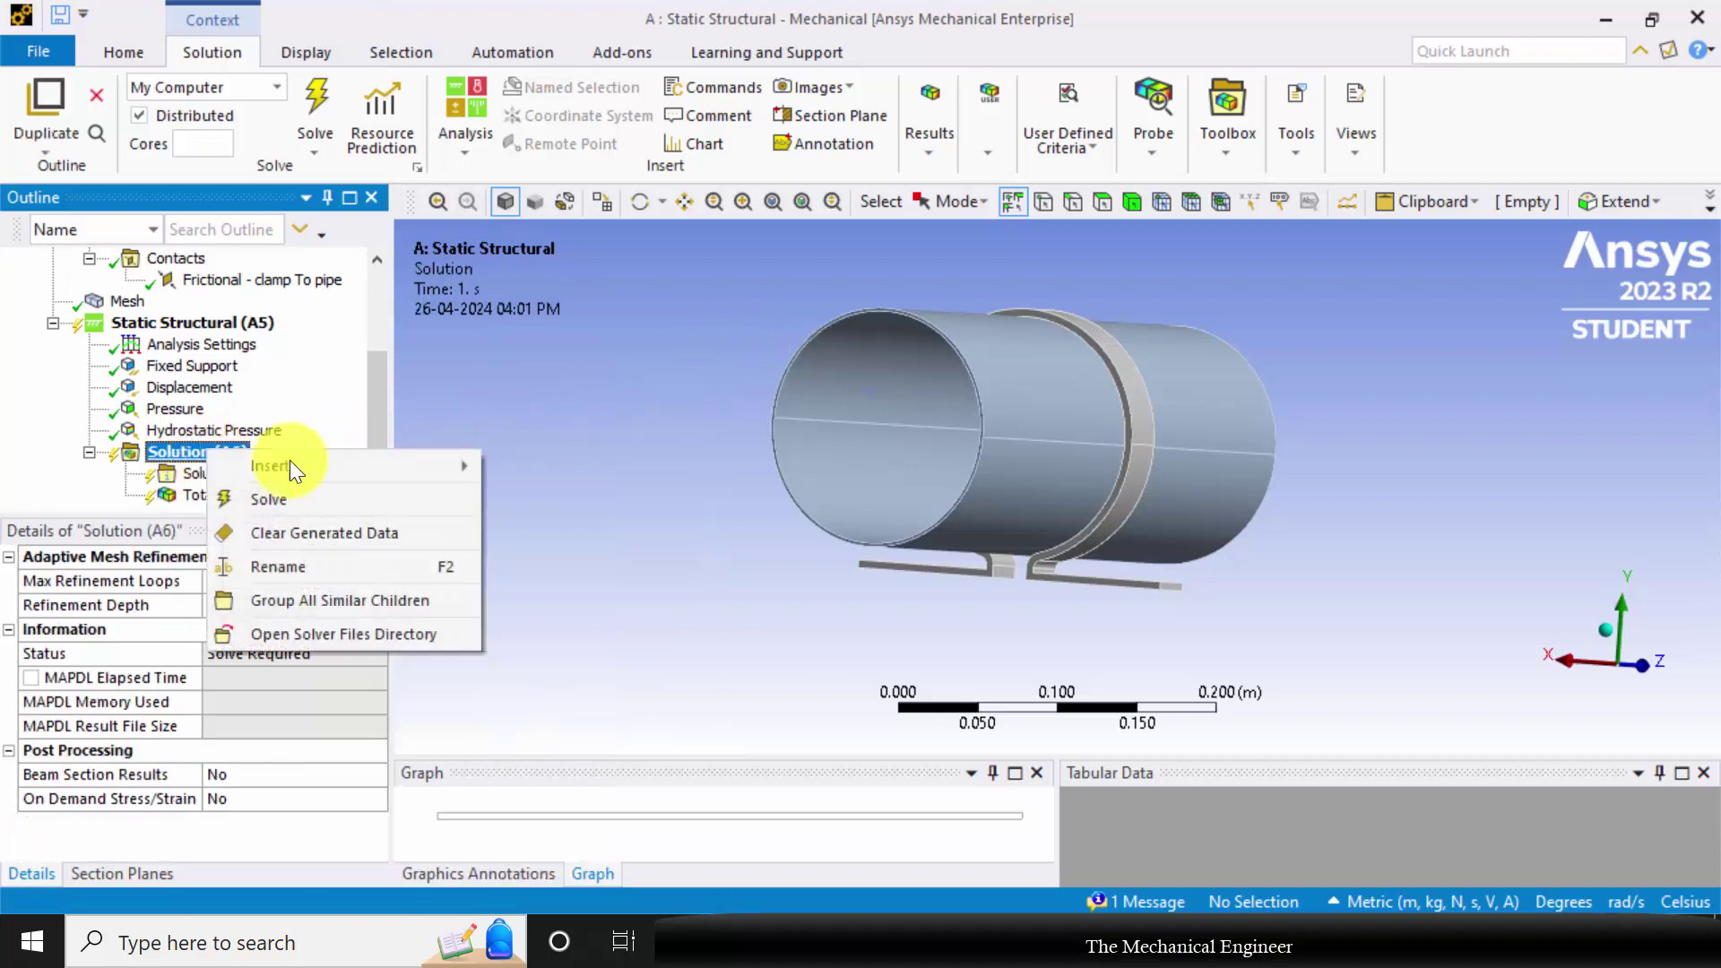
pyautogui.moveTo(390, 469)
pyautogui.moveTo(664, 354)
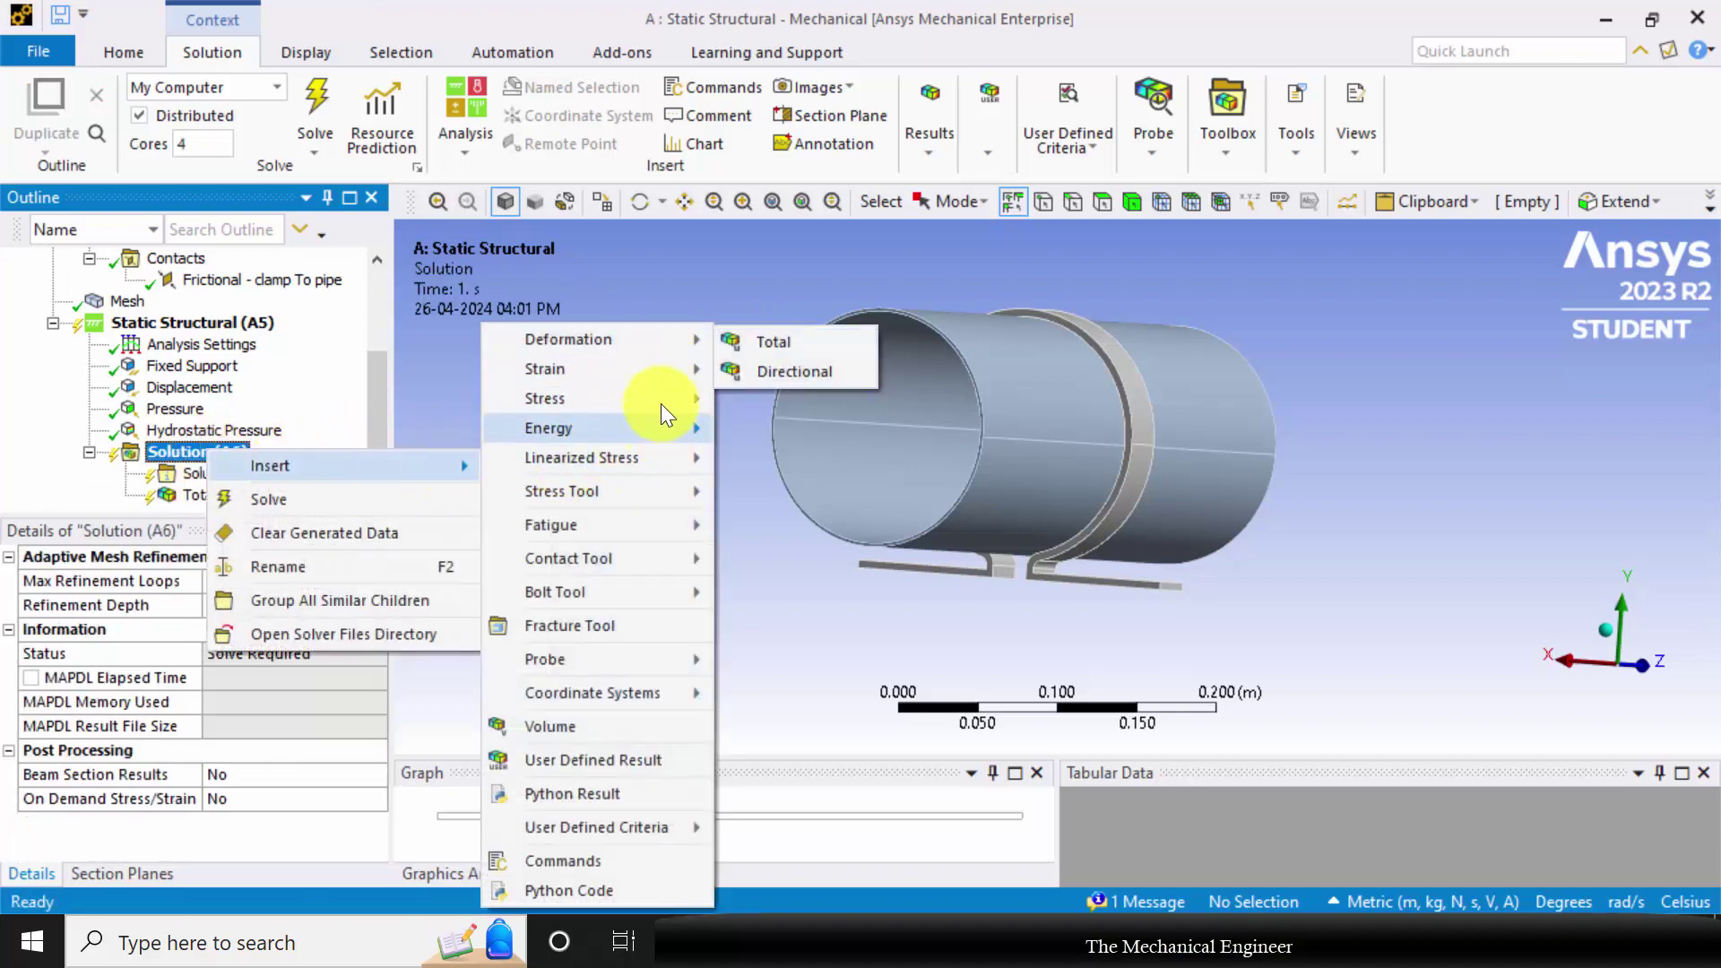
pyautogui.moveTo(660, 400)
pyautogui.click(777, 403)
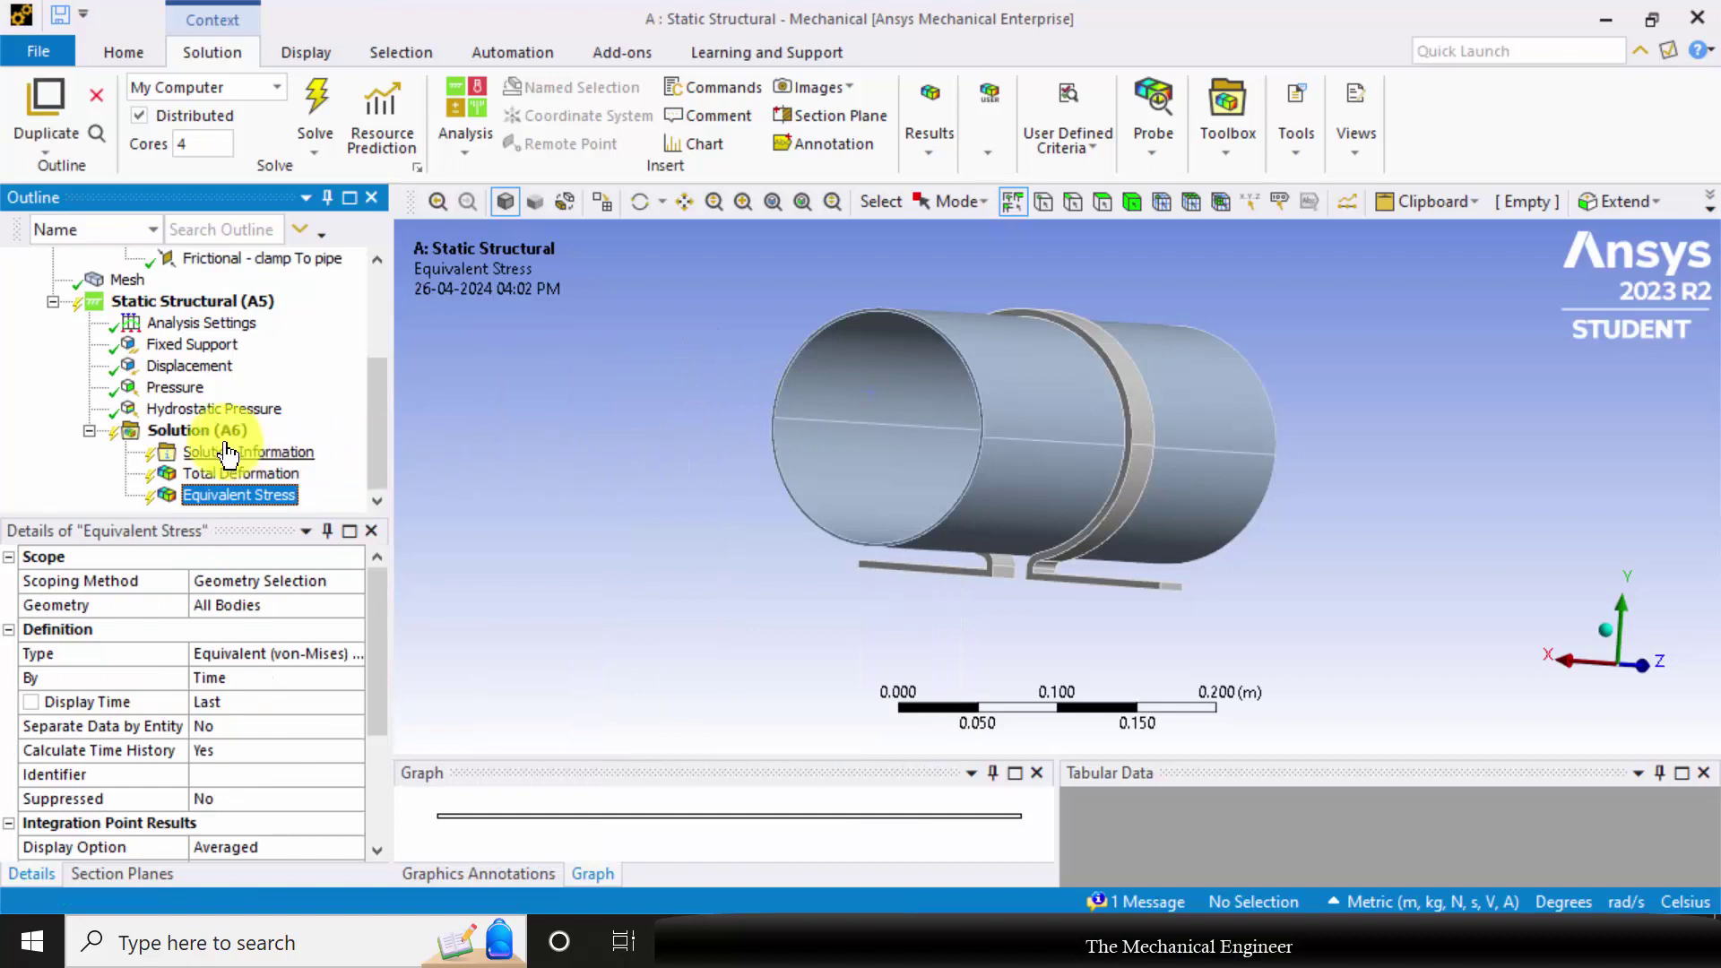
# Solve the model from the Solution branch
pyautogui.click(200, 431)
pyautogui.rightClick(233, 432)
pyautogui.click(288, 463)
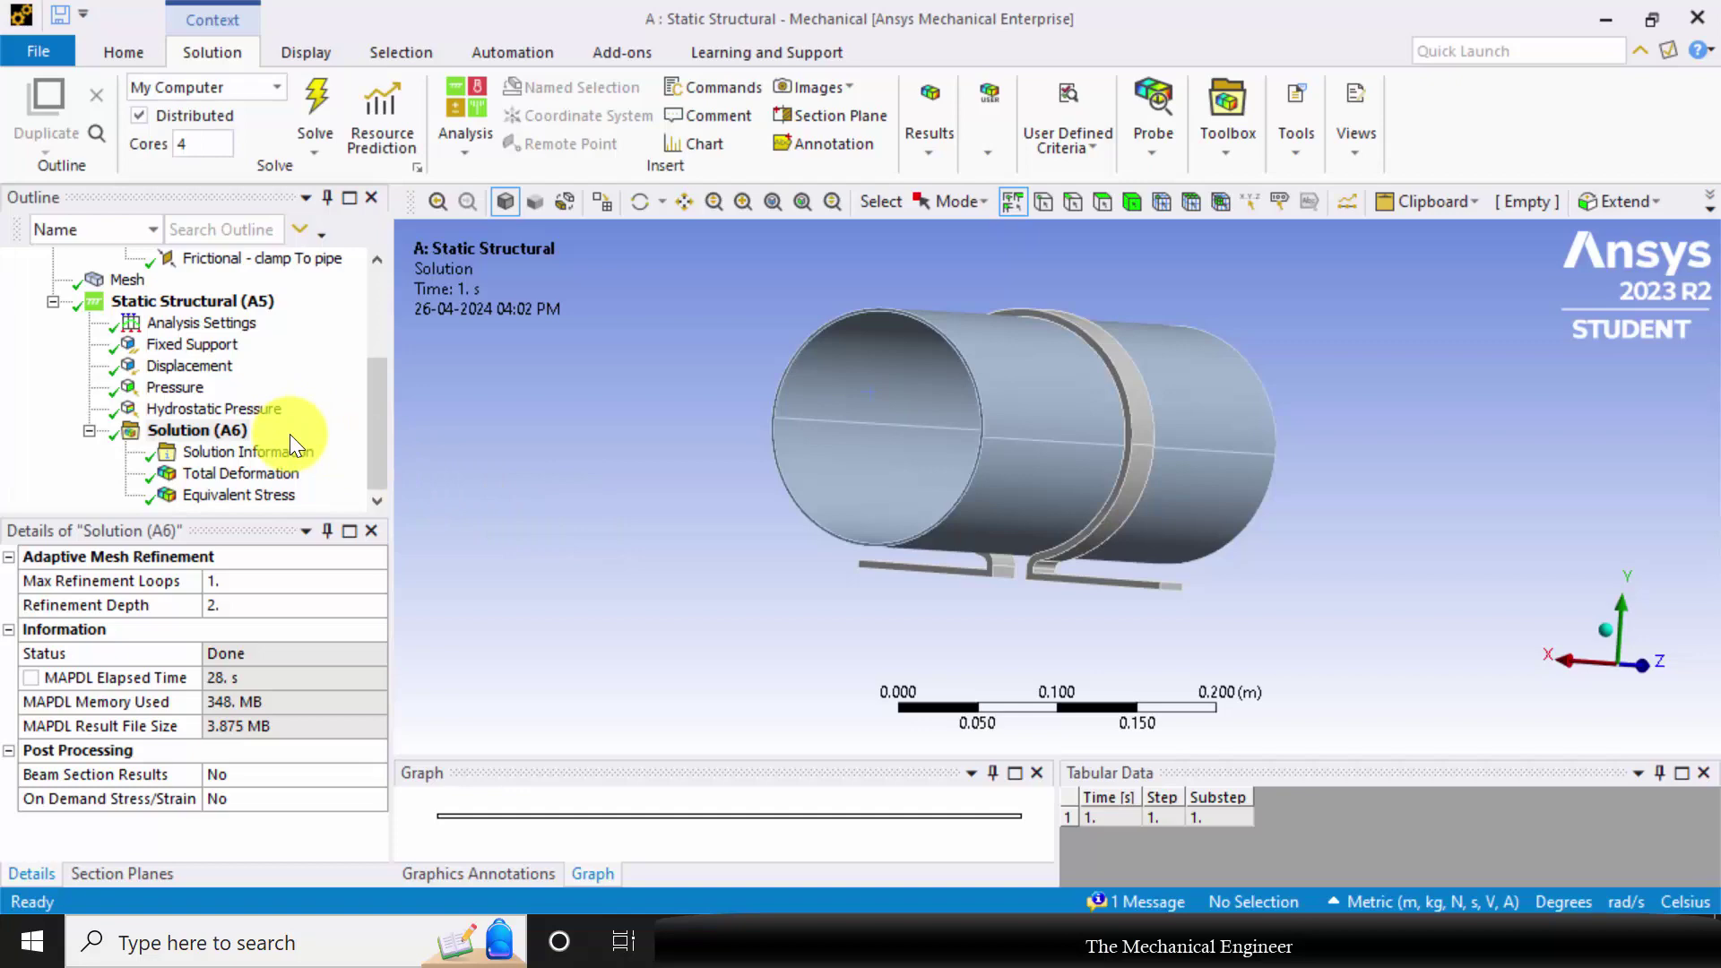
# Display the Total Deformation result and preview its animation
pyautogui.click(255, 476)
pyautogui.moveTo(789, 506); pyautogui.dragTo(934, 550, button='middle')
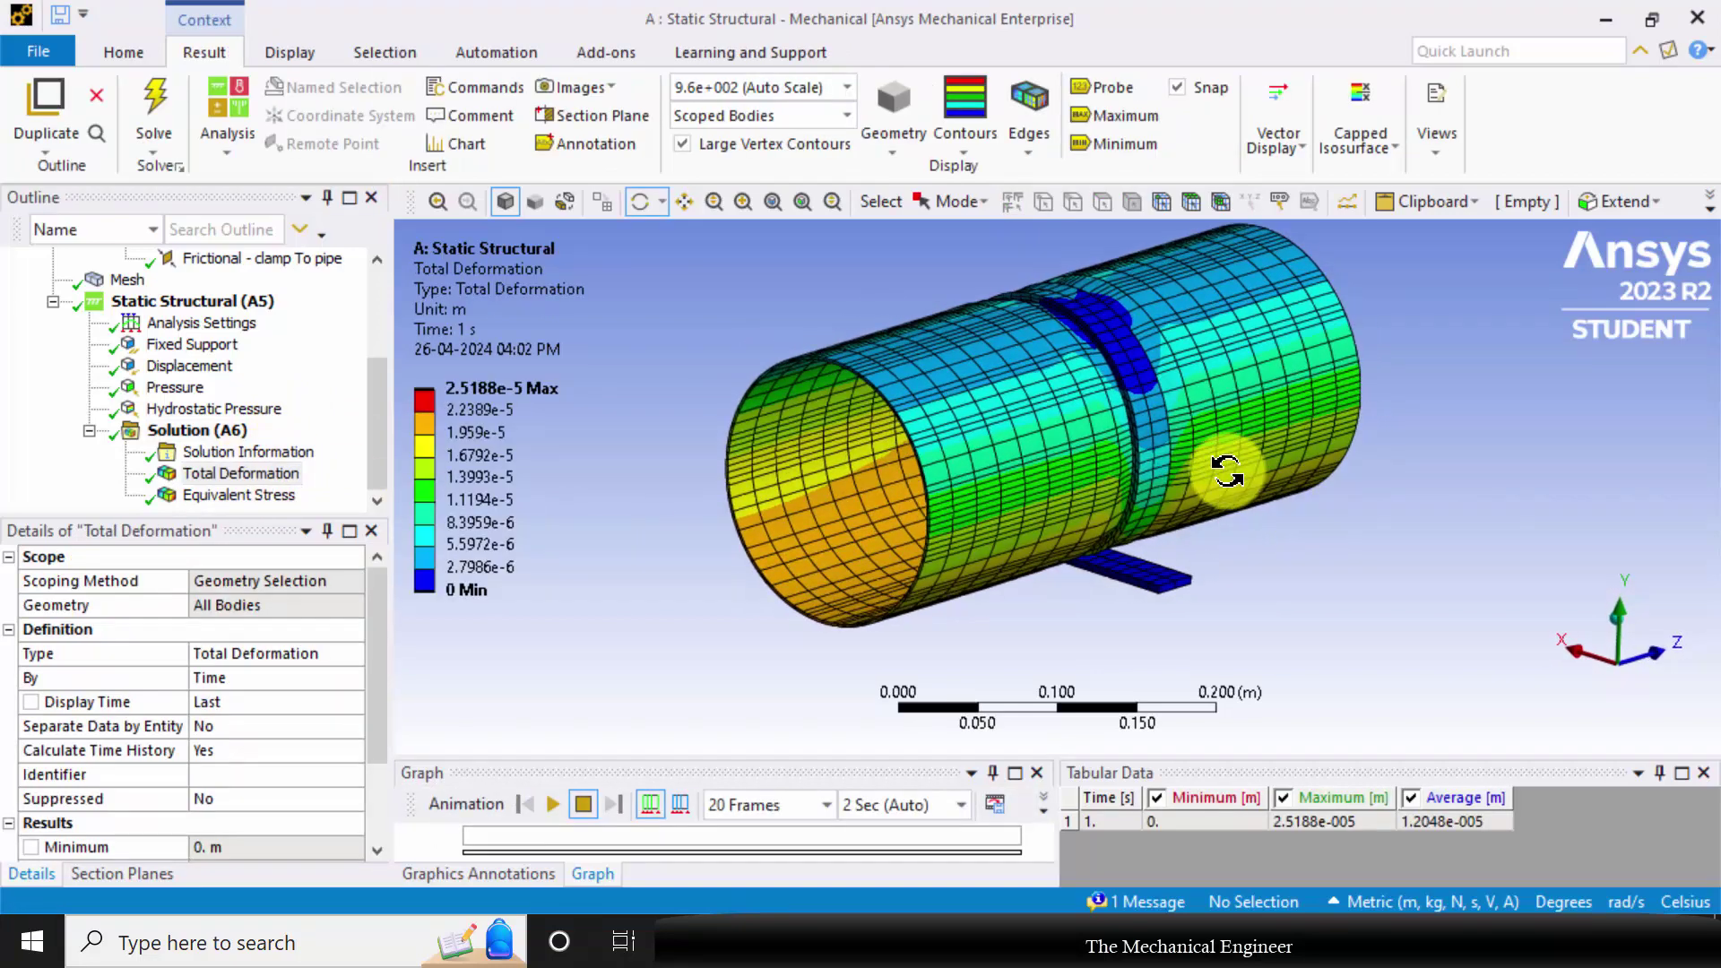
pyautogui.scroll(-2, 1227, 469)
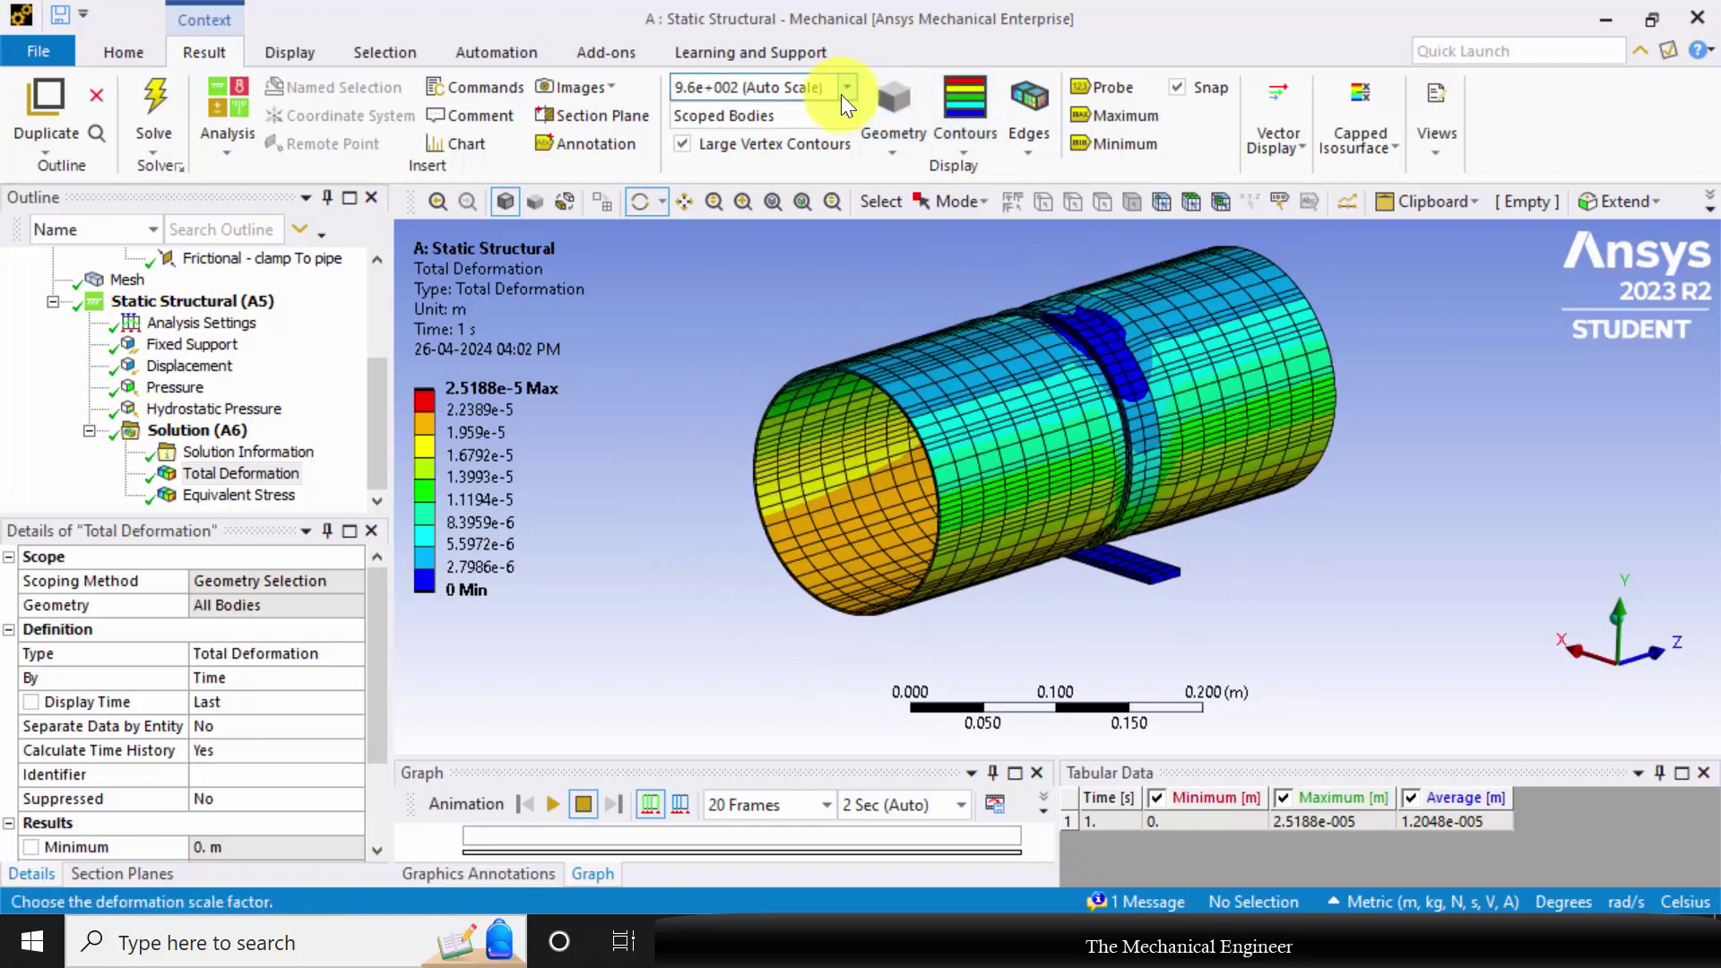
pyautogui.click(553, 804)
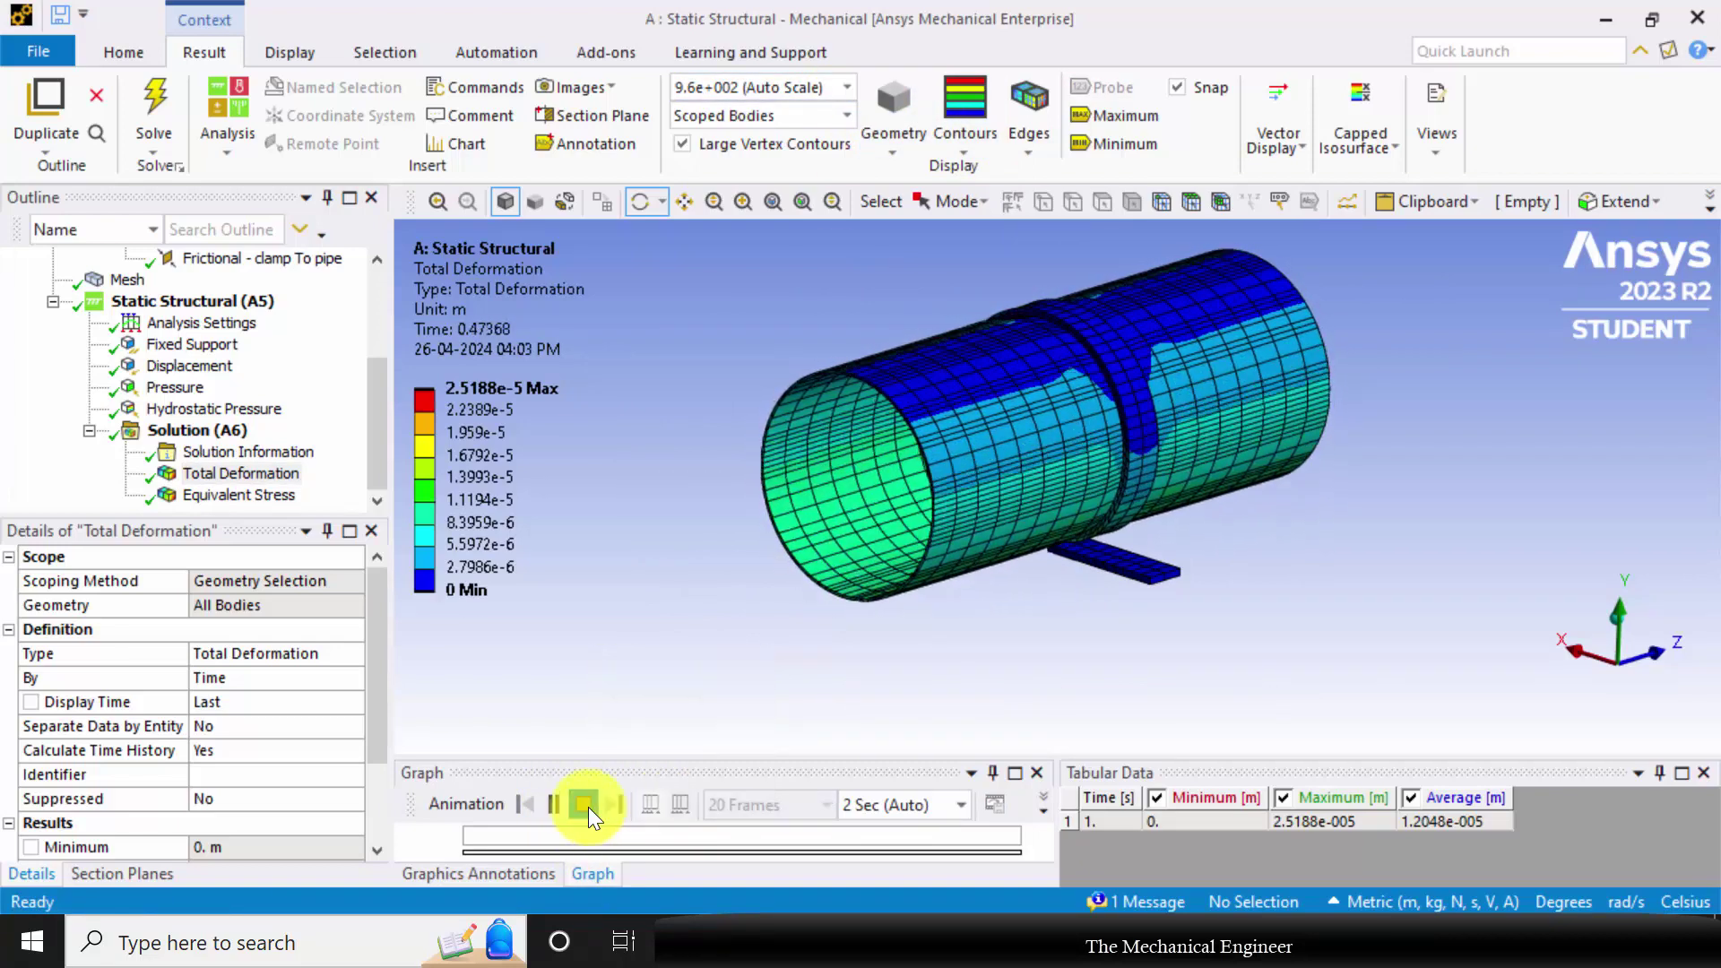
pyautogui.click(589, 807)
# Switch the deformation scale to 1.0 (True Scale) and replay the animation
pyautogui.click(848, 89)
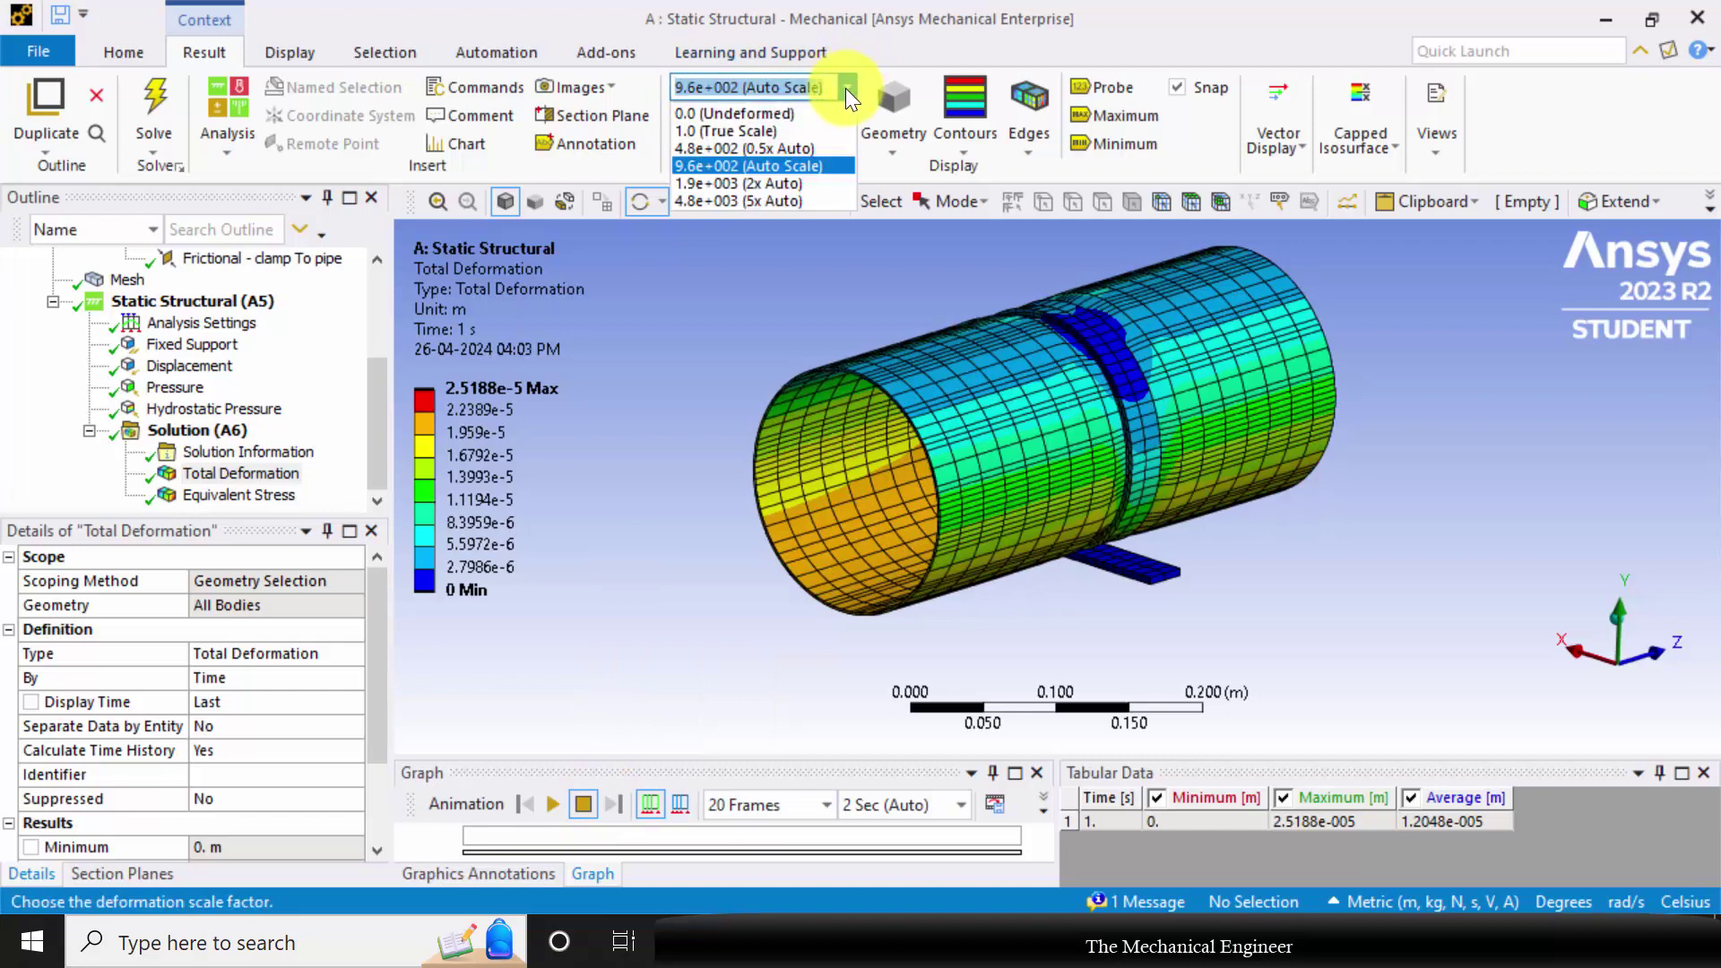
pyautogui.click(780, 132)
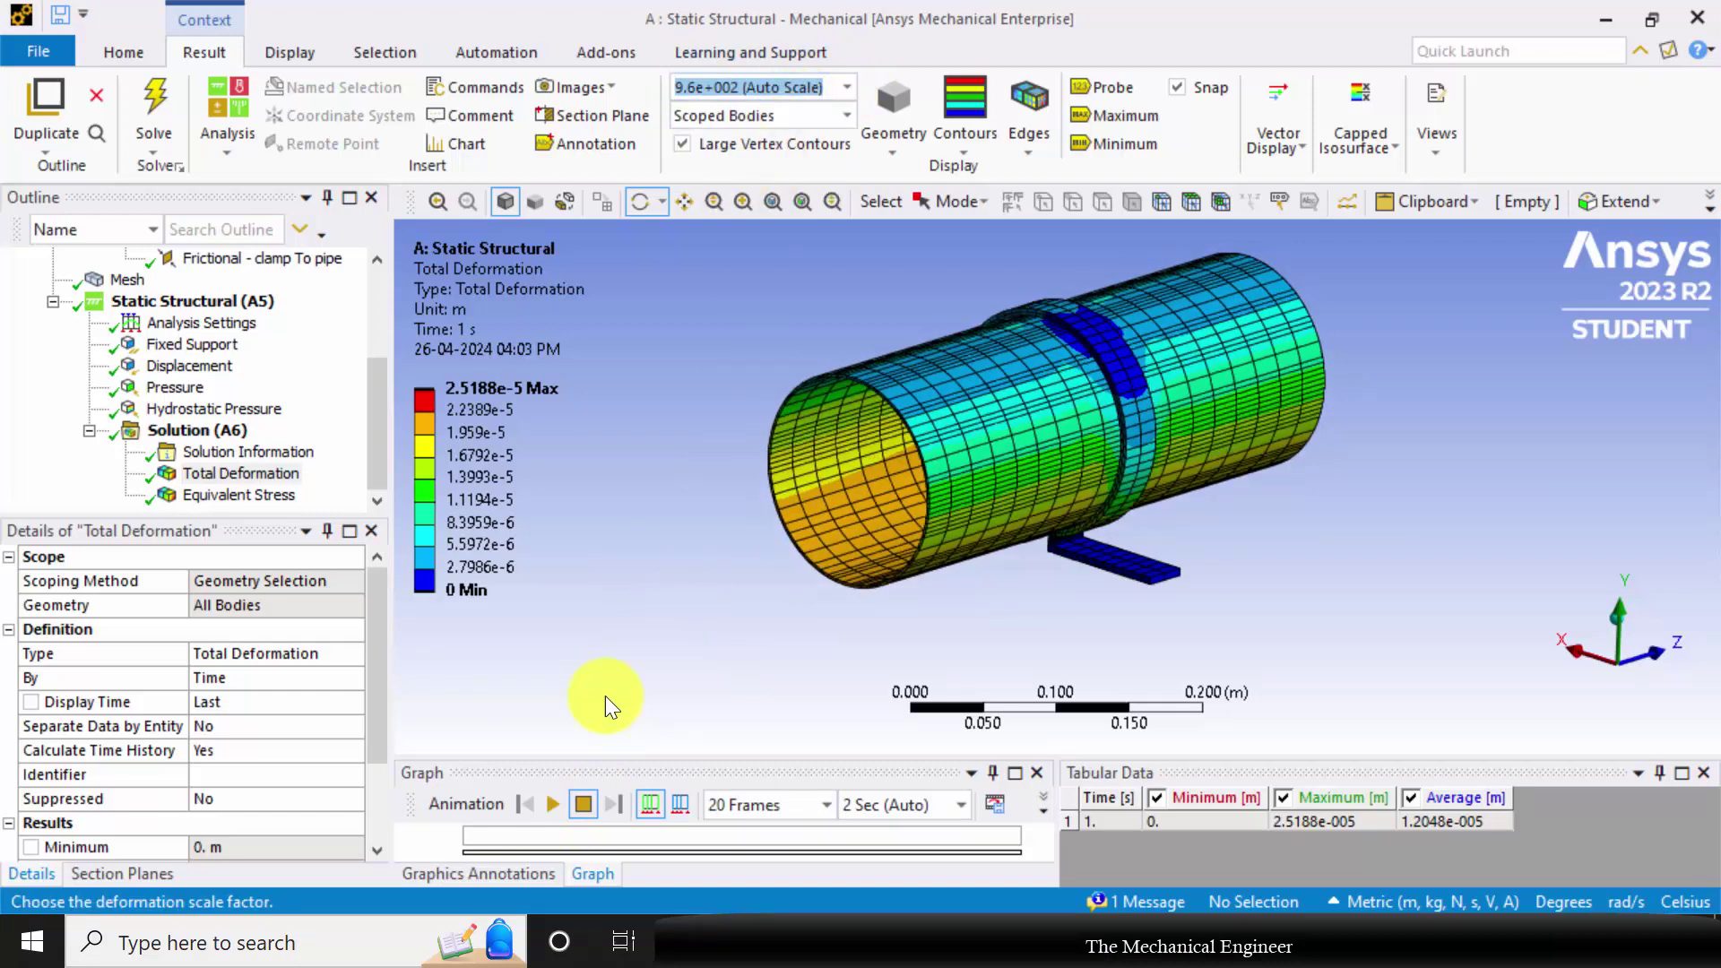
pyautogui.click(551, 803)
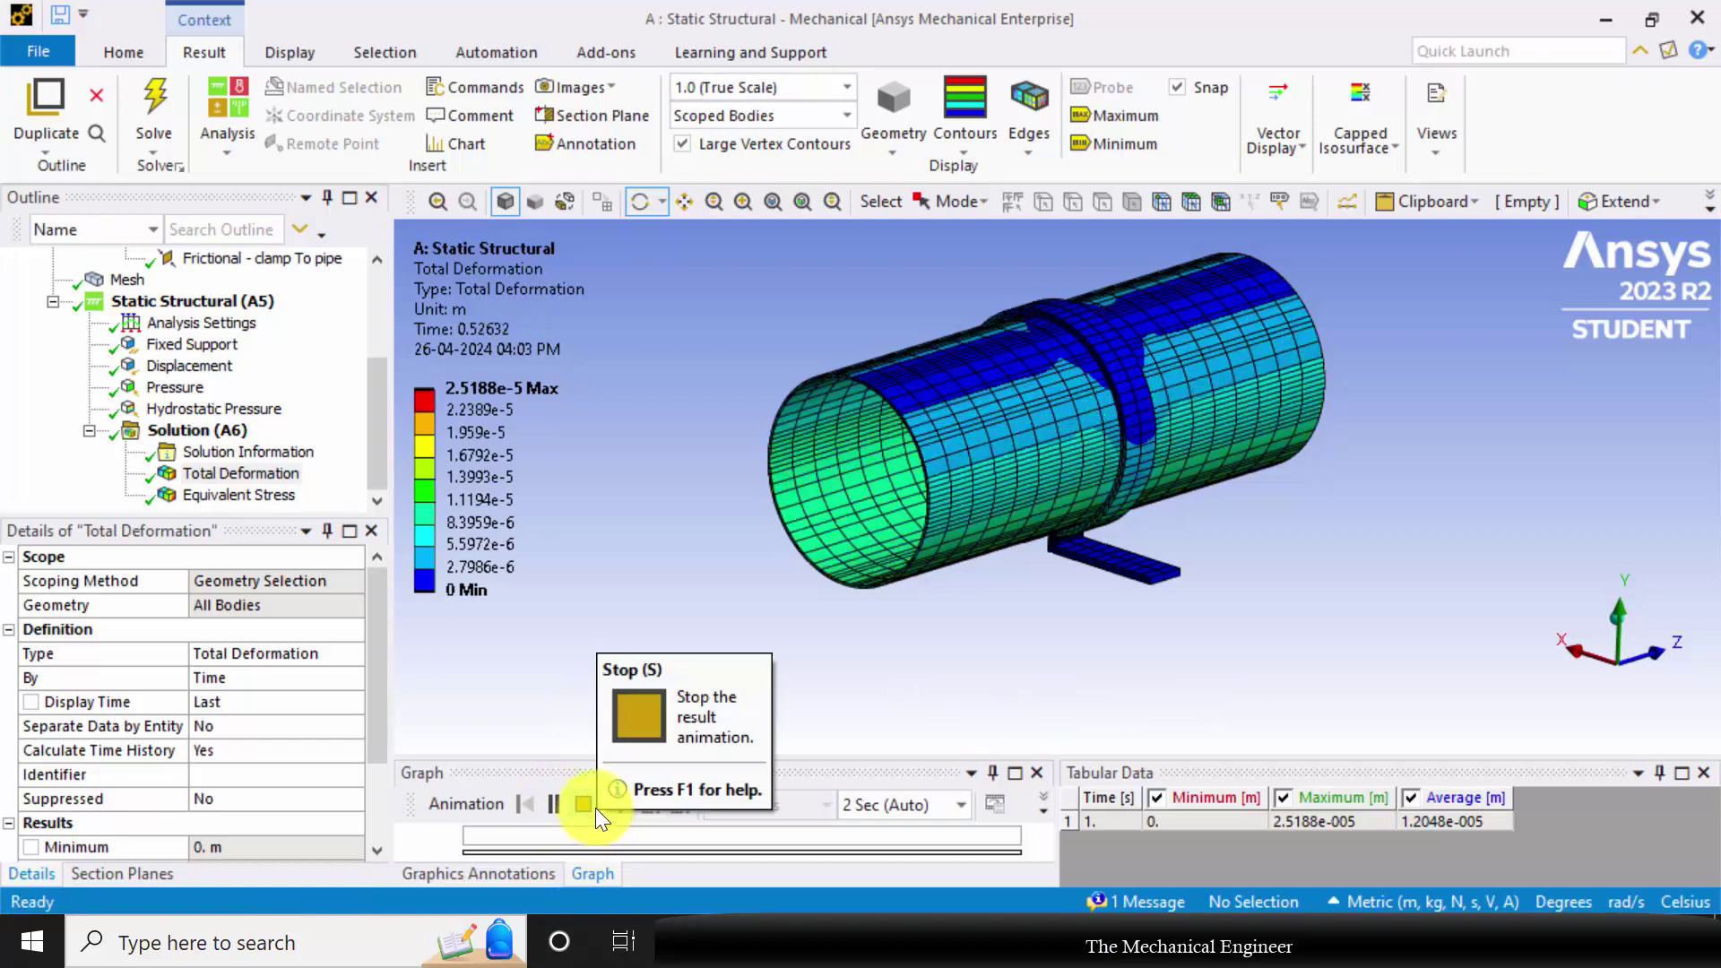
pyautogui.click(588, 803)
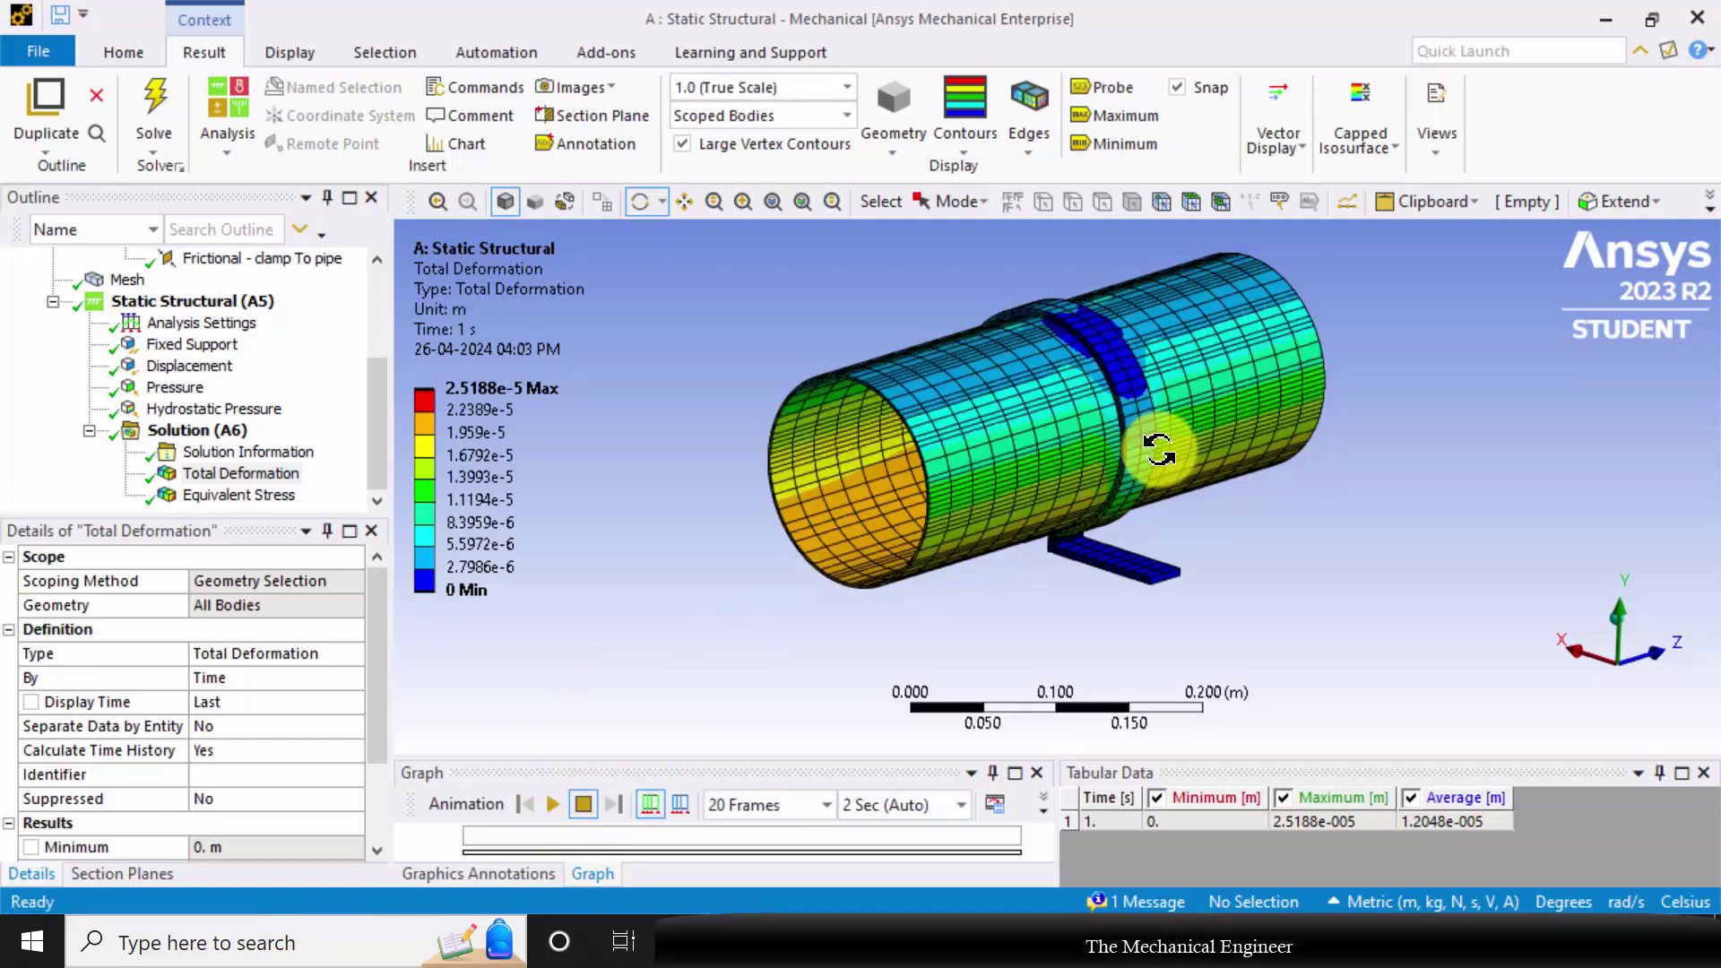
pyautogui.scroll(3, 278, 412)
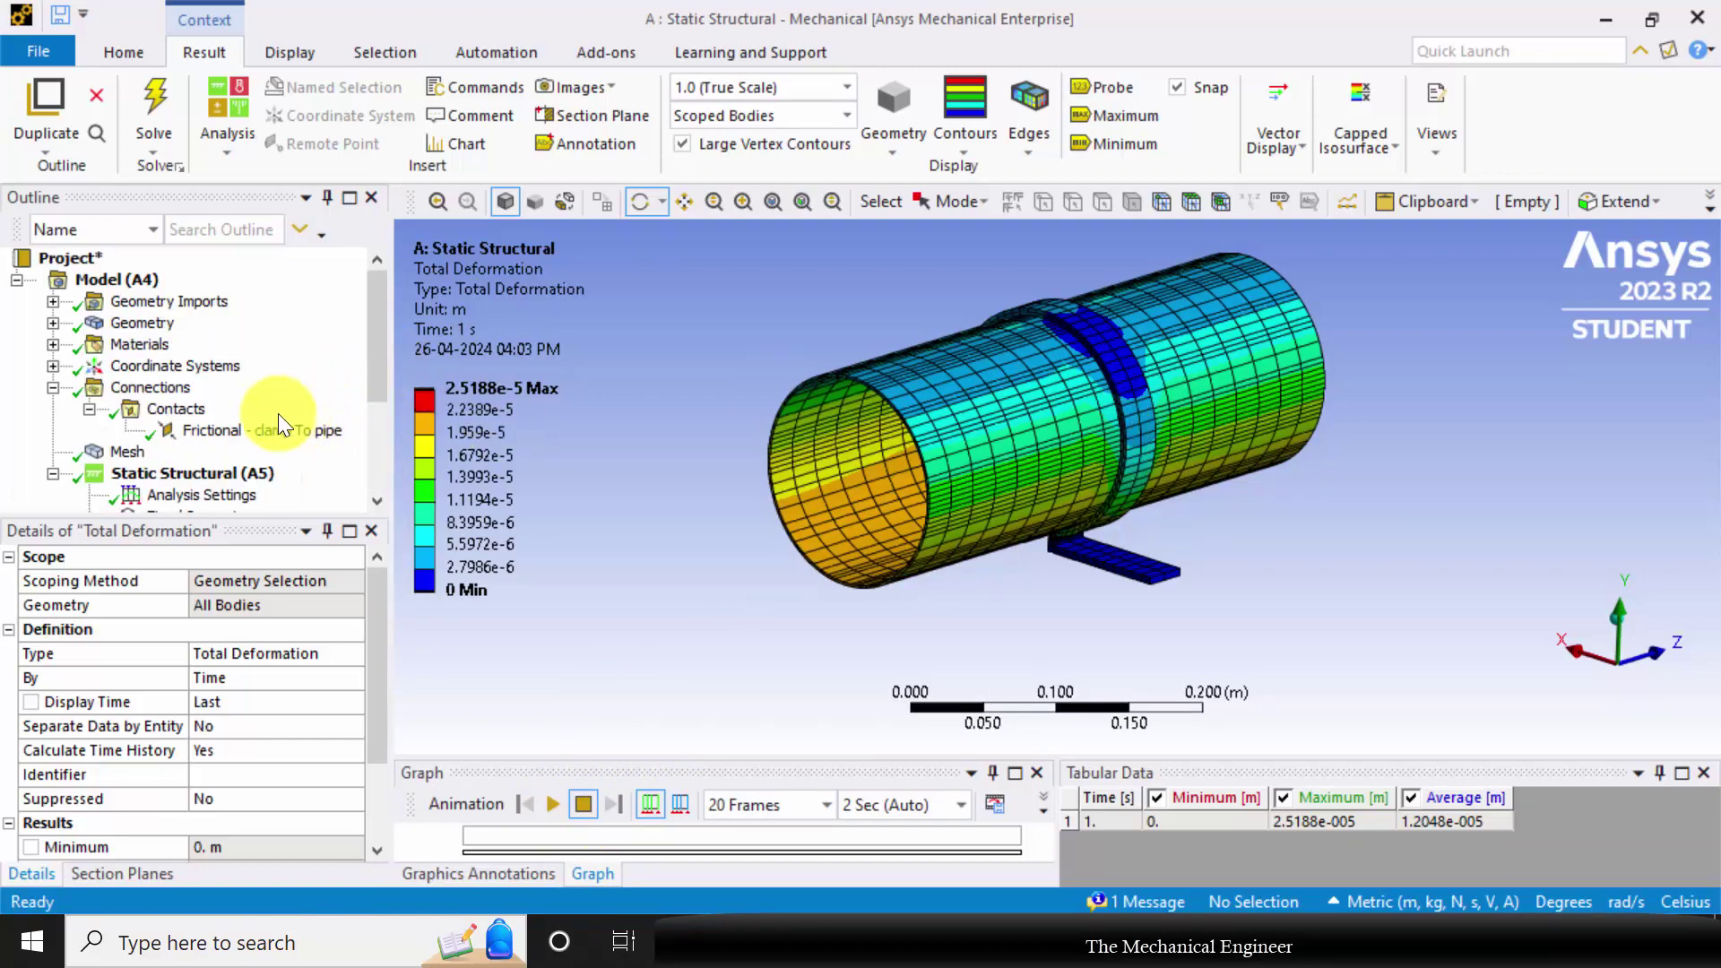
# Hide the clamp body so only the pipe is visible
pyautogui.click(52, 324)
pyautogui.rightClick(146, 350)
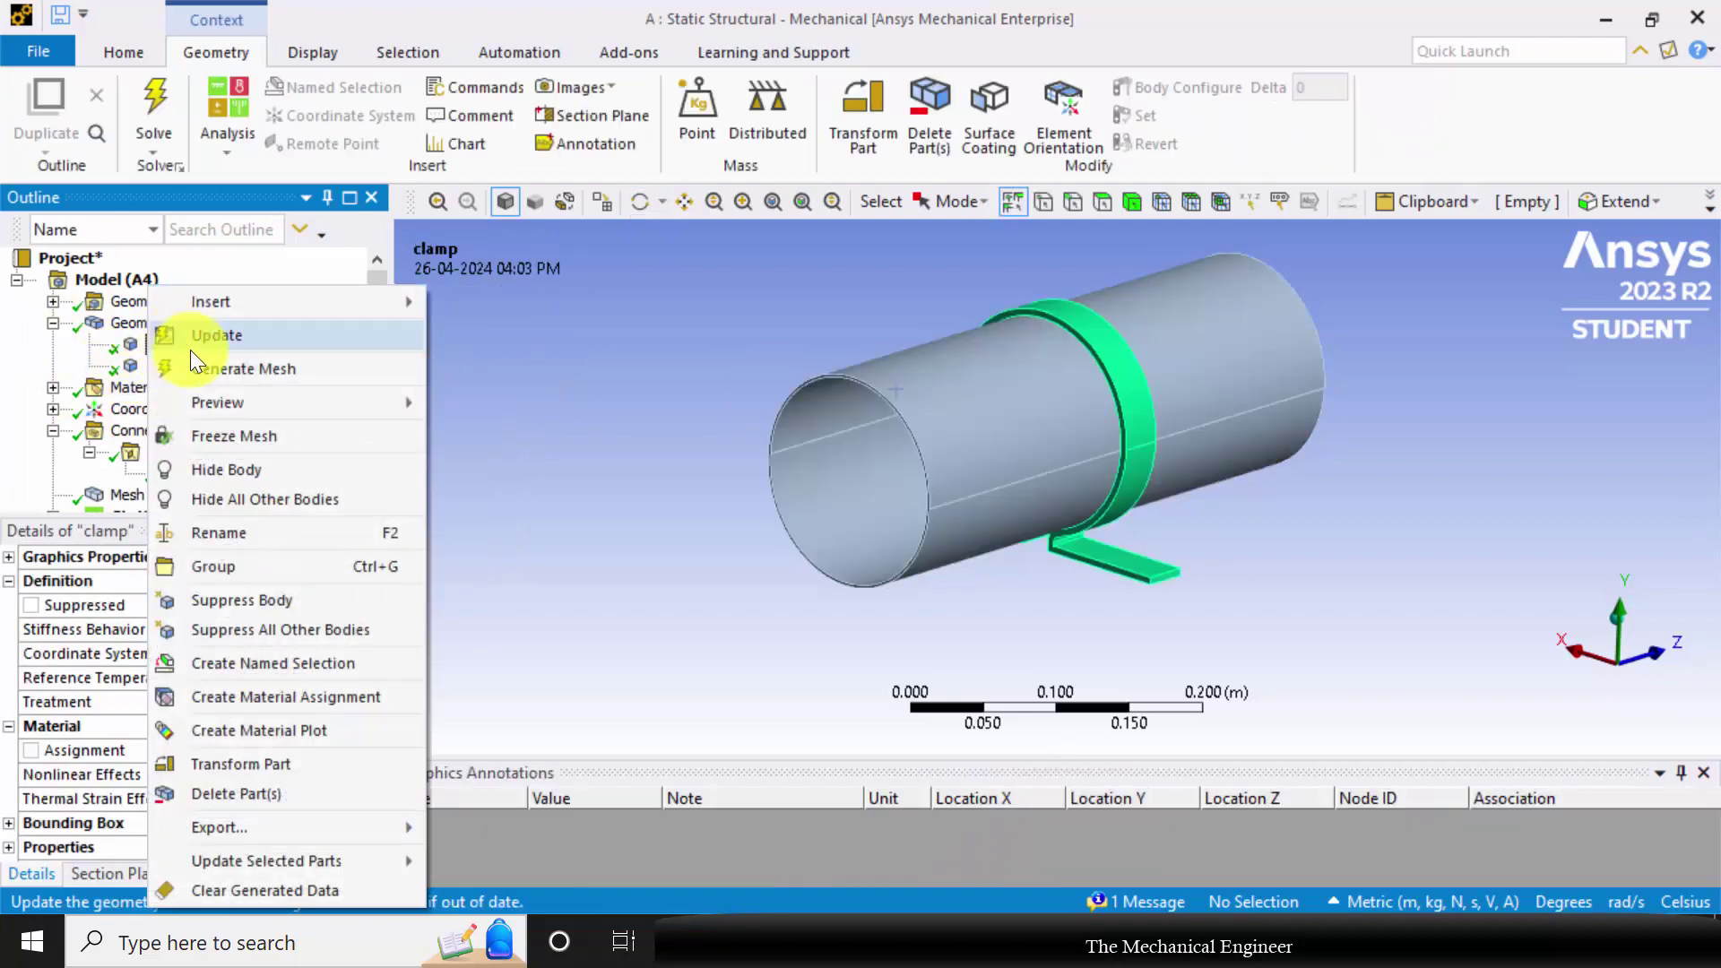
pyautogui.click(234, 472)
# Show Total Deformation, mark its Maximum, and zoom to the Max label on the pipe underside
pyautogui.scroll(-3, 211, 420)
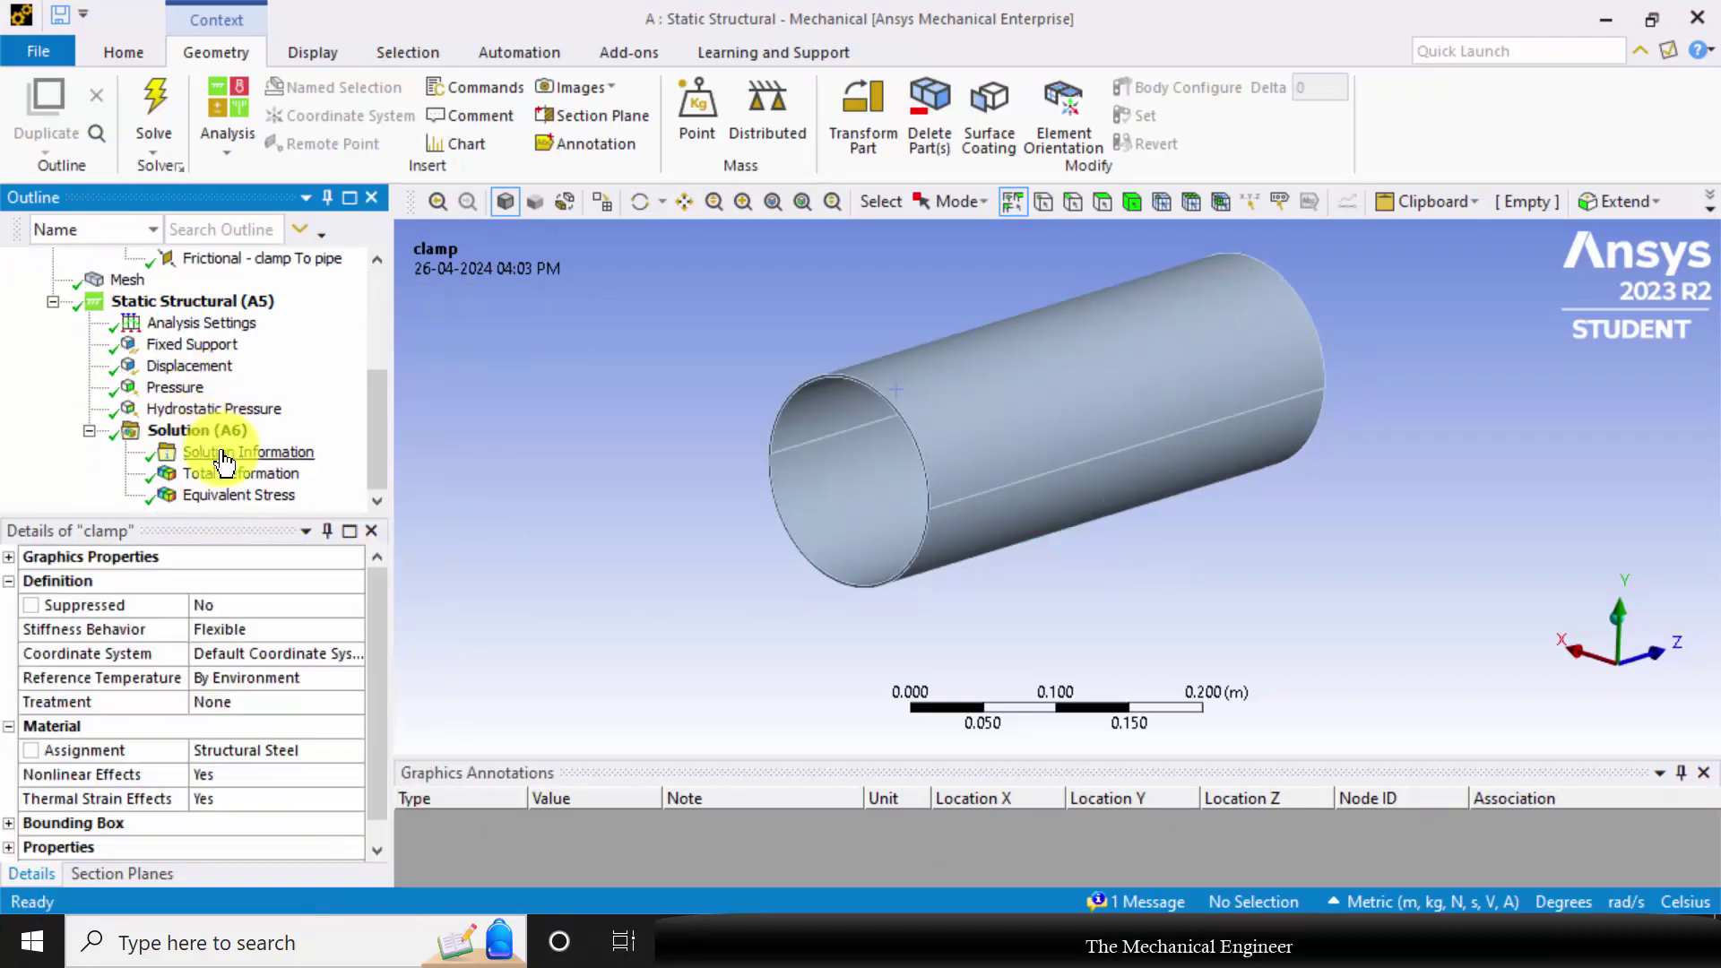
pyautogui.click(235, 473)
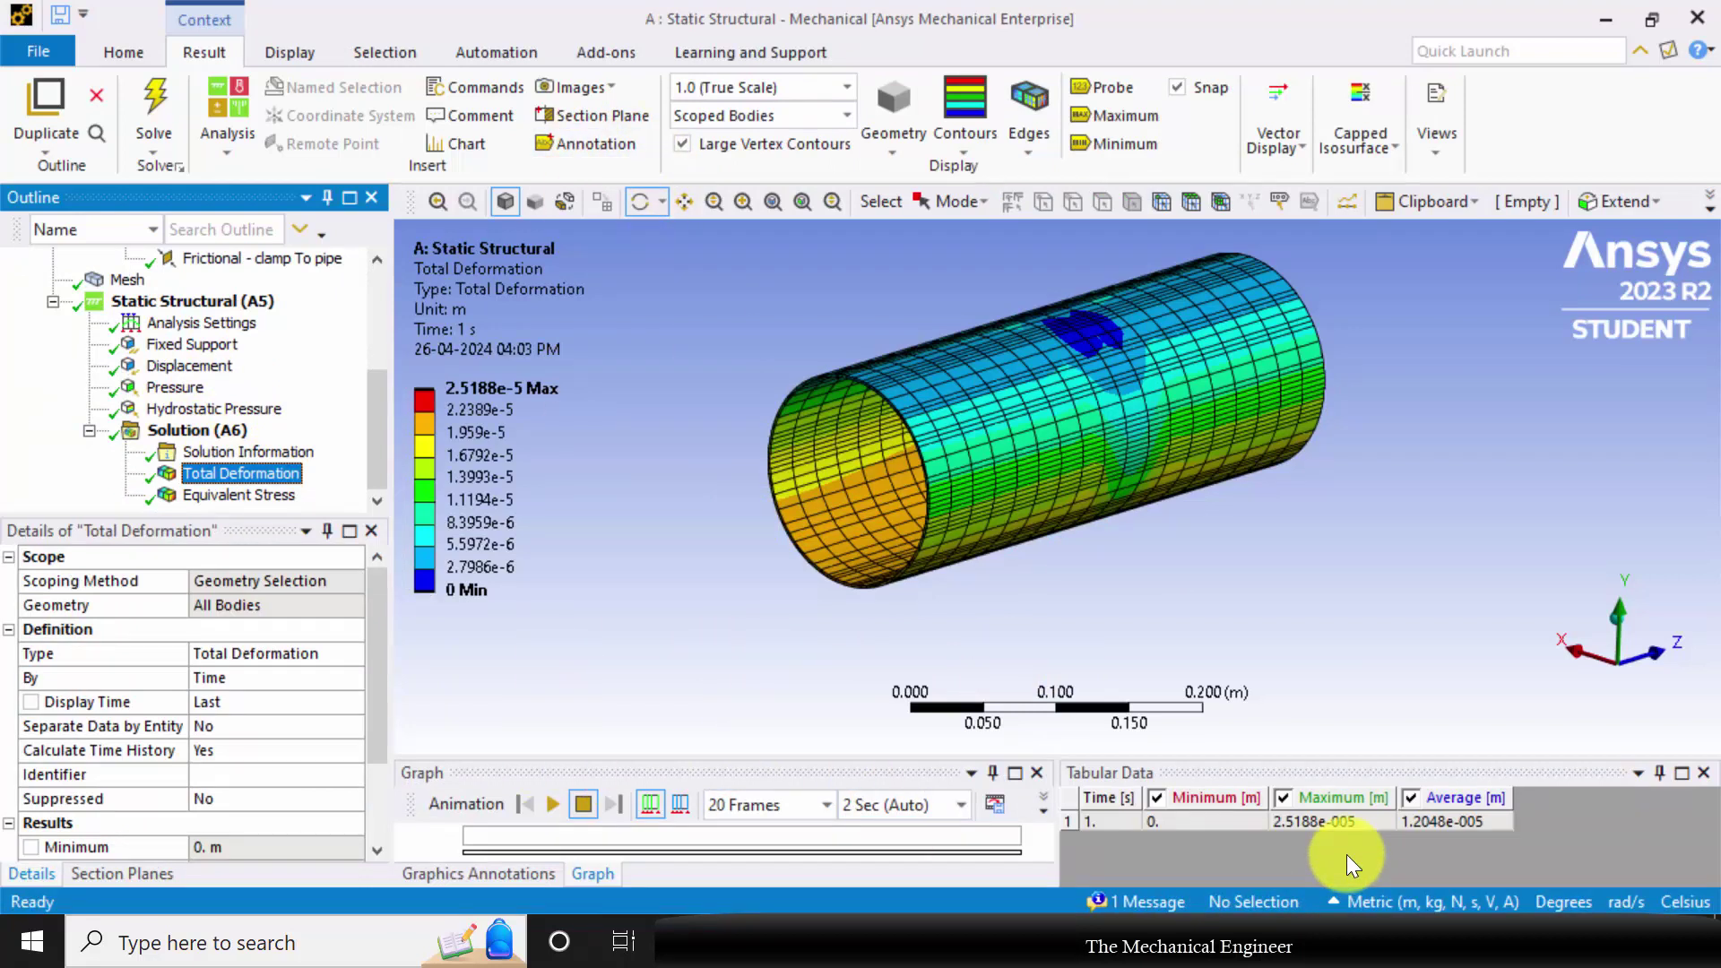
pyautogui.moveTo(1363, 565); pyautogui.dragTo(1207, 308)
pyautogui.click(1117, 111)
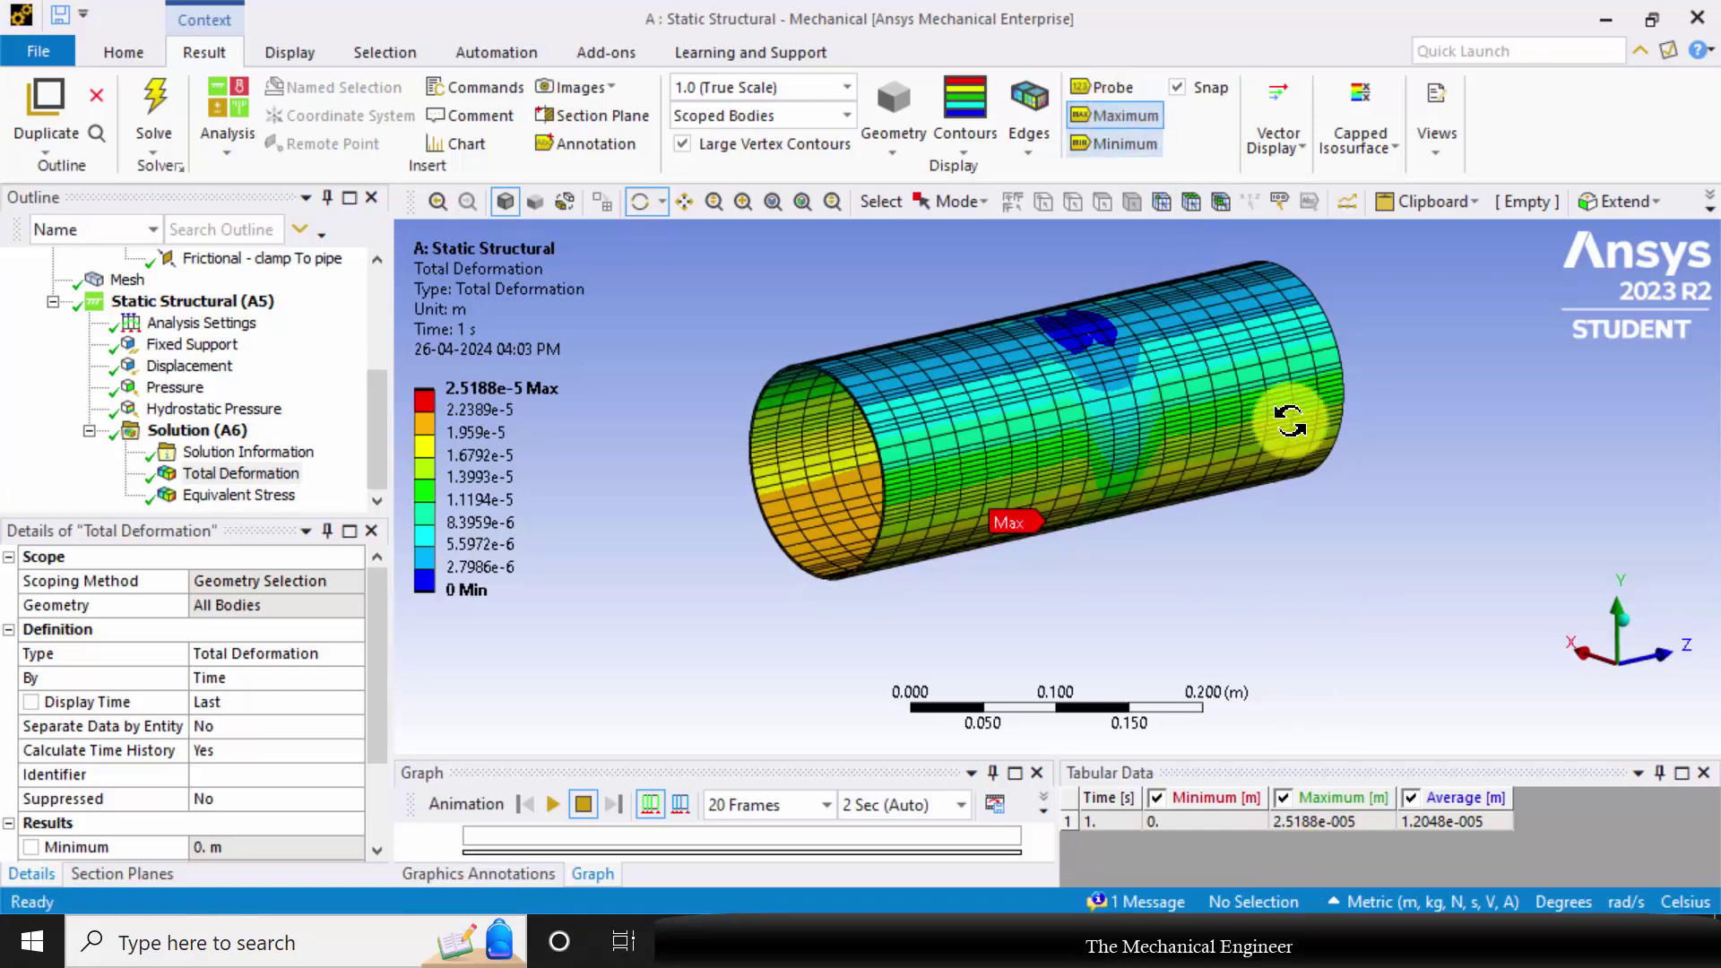
pyautogui.moveTo(1137, 526); pyautogui.dragTo(1138, 430)
pyautogui.scroll(2, 1122, 433)
pyautogui.scroll(1, 1122, 433)
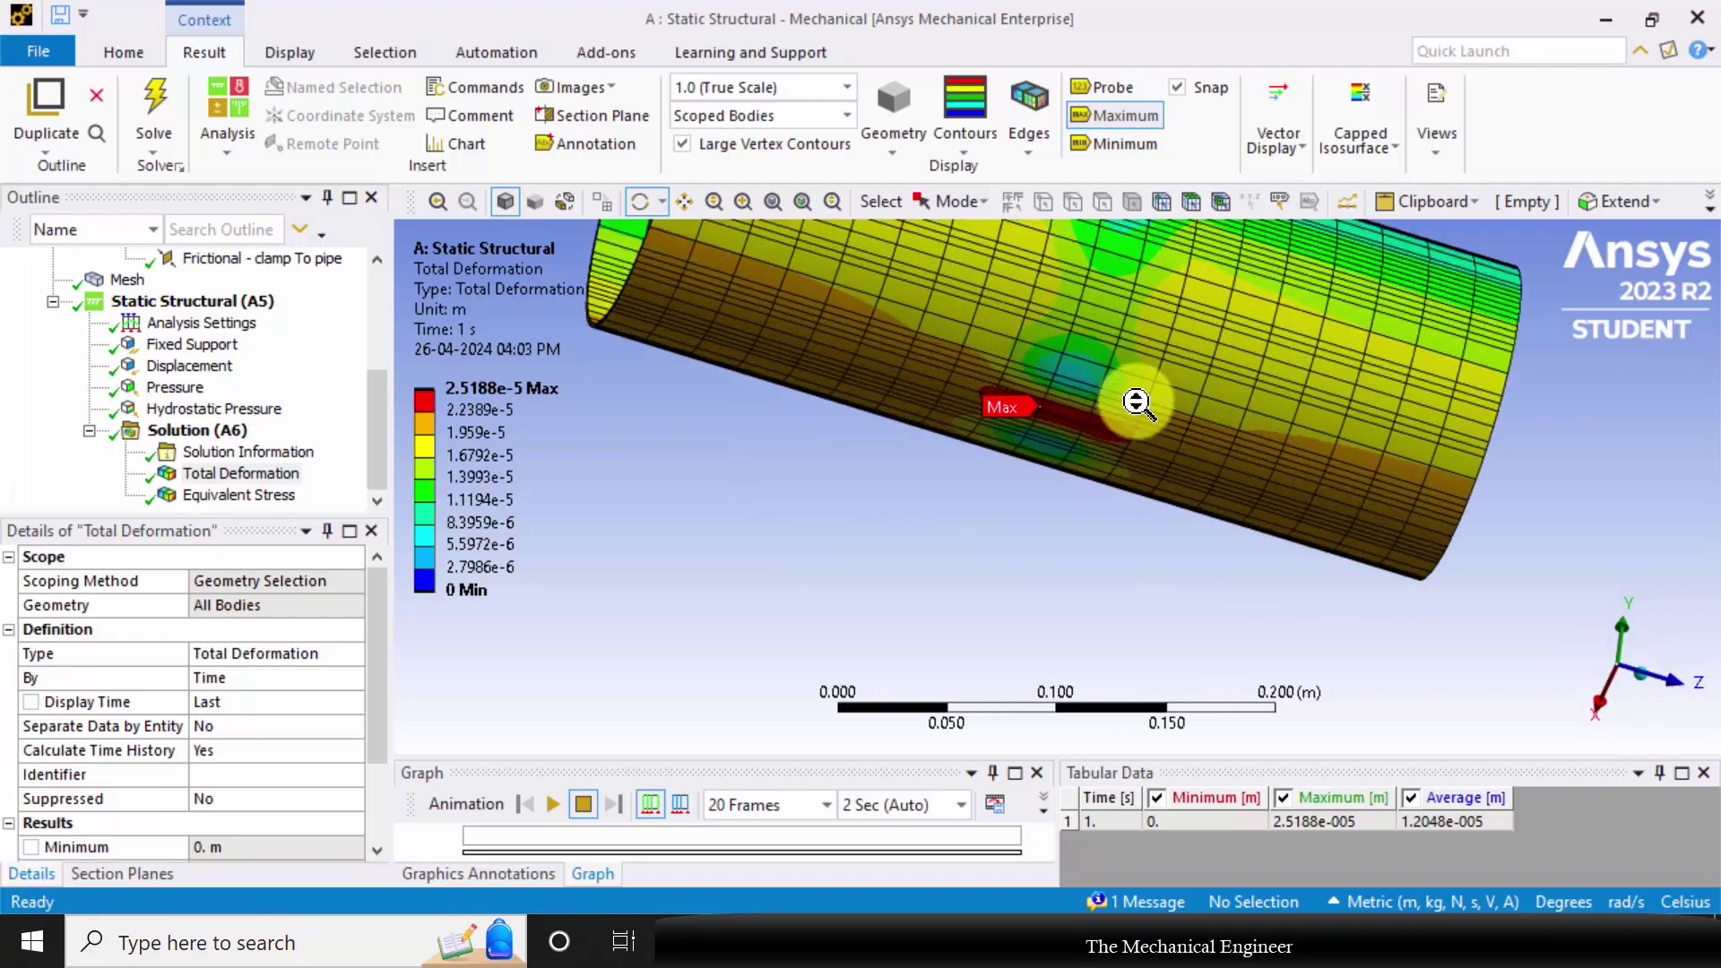
pyautogui.scroll(1, 1137, 395)
pyautogui.scroll(2, 171, 433)
pyautogui.scroll(3, 172, 433)
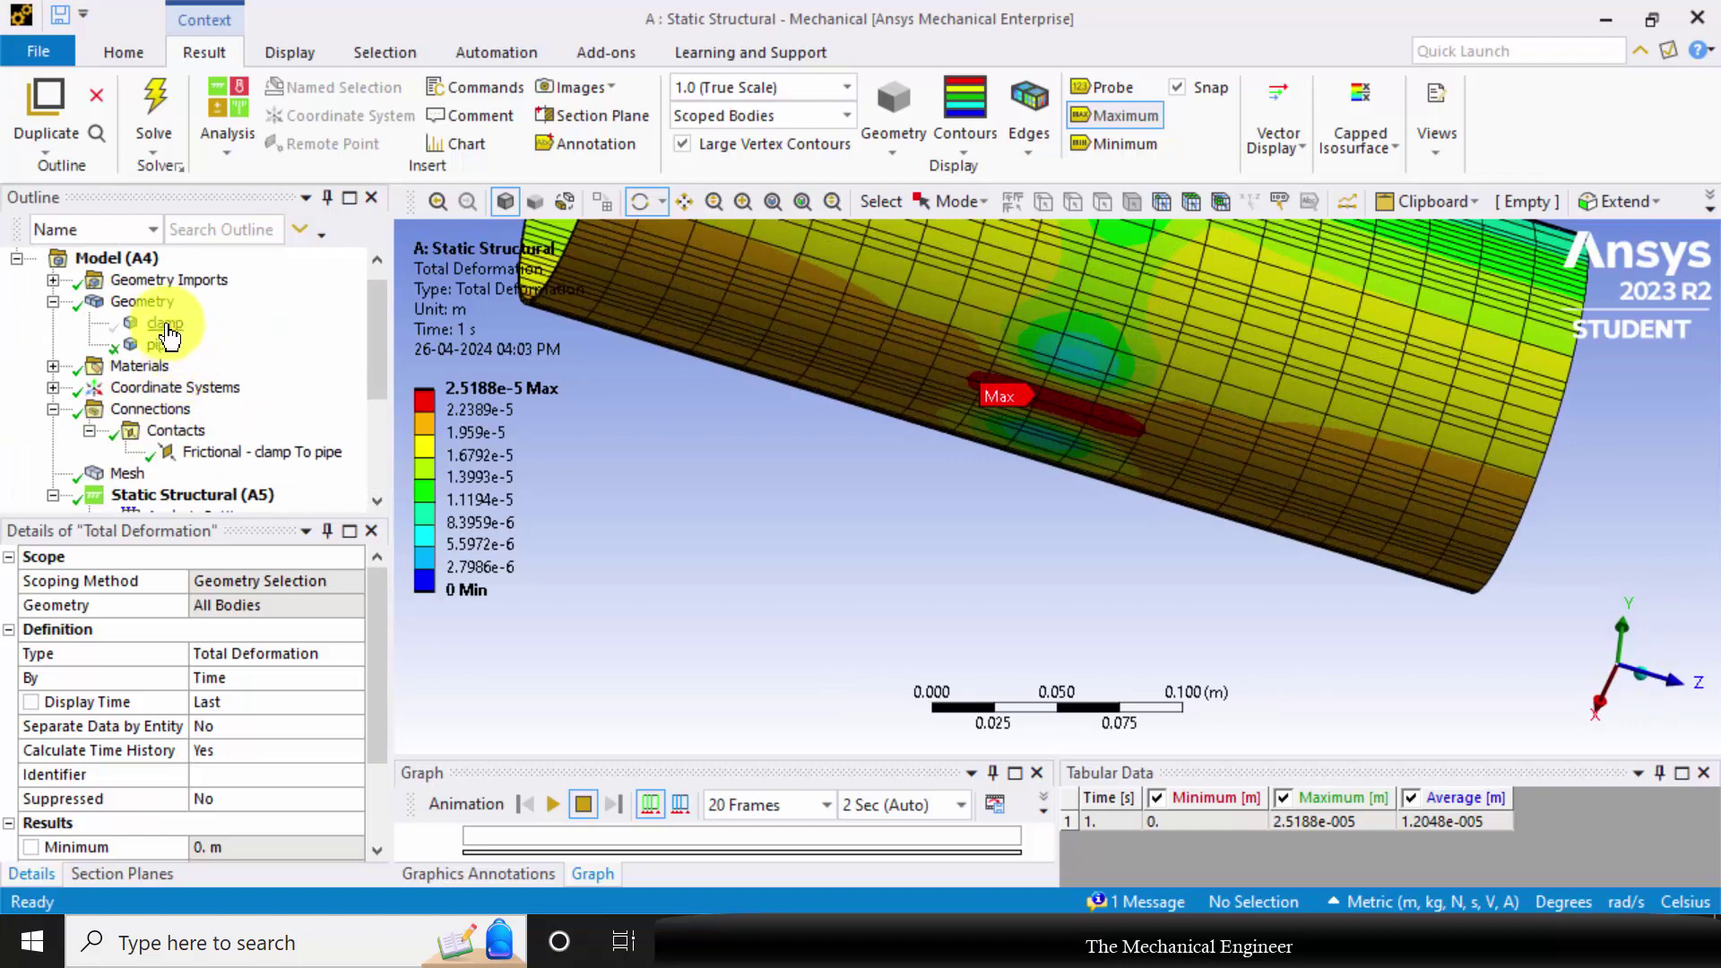
# Show the clamp body again and review Total Deformation near the clamp
pyautogui.click(157, 323)
pyautogui.rightClick(168, 324)
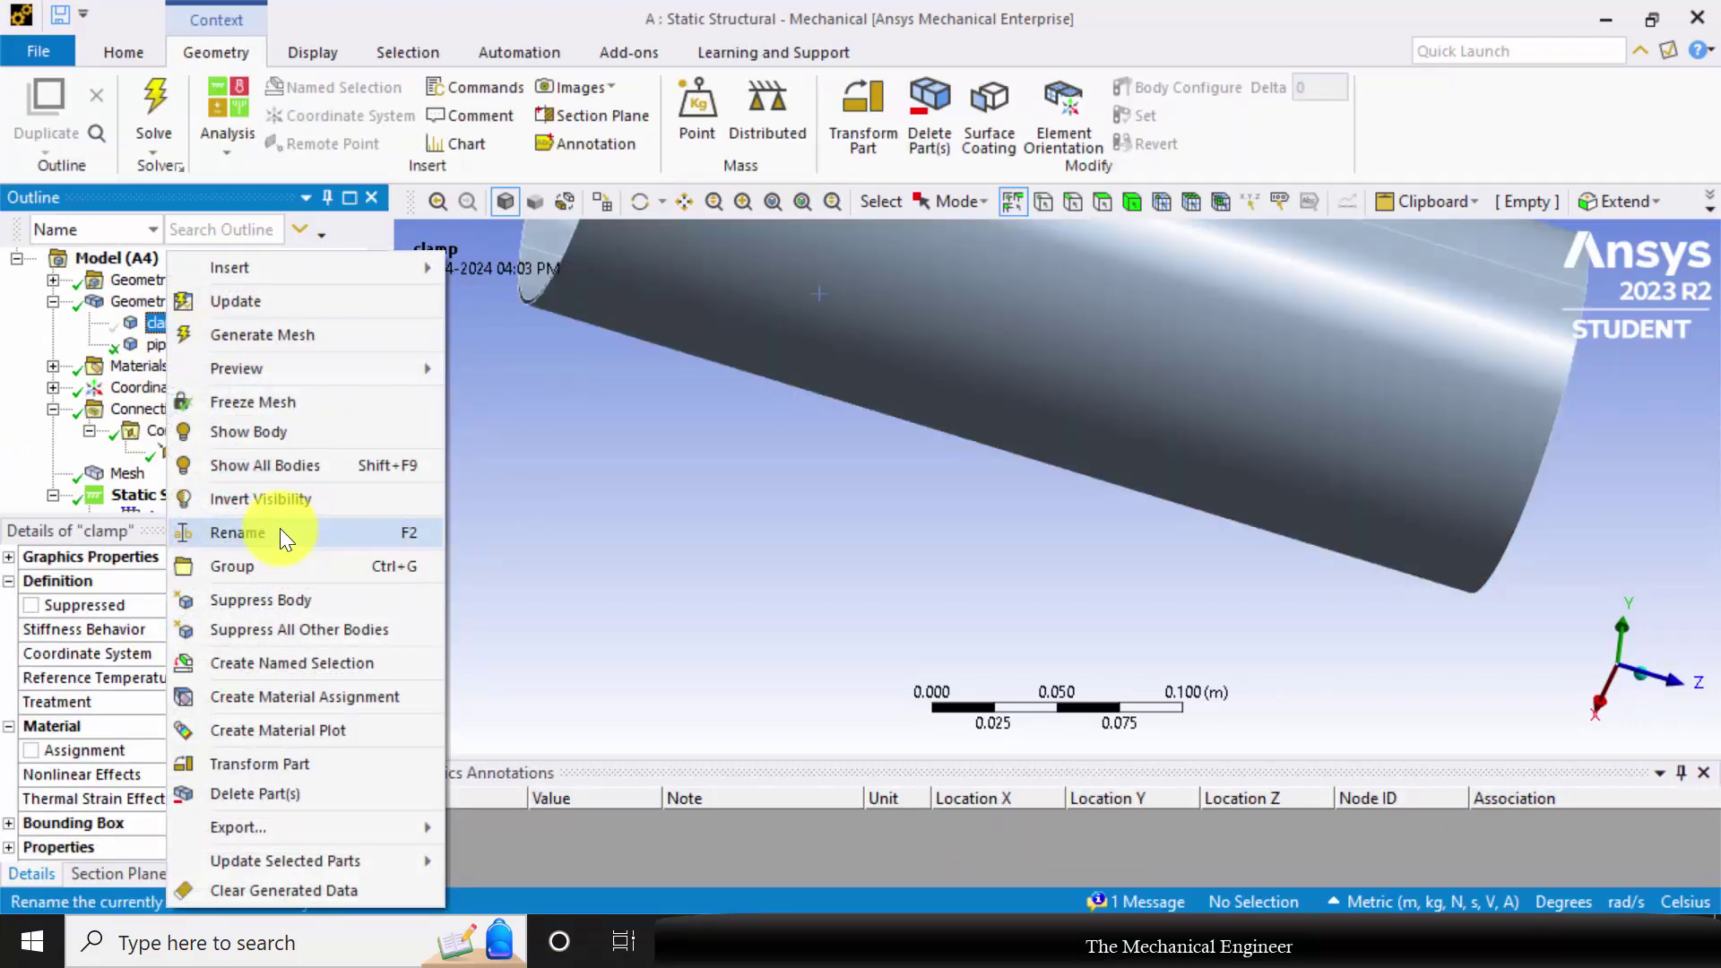
pyautogui.click(276, 430)
pyautogui.scroll(-3, 228, 421)
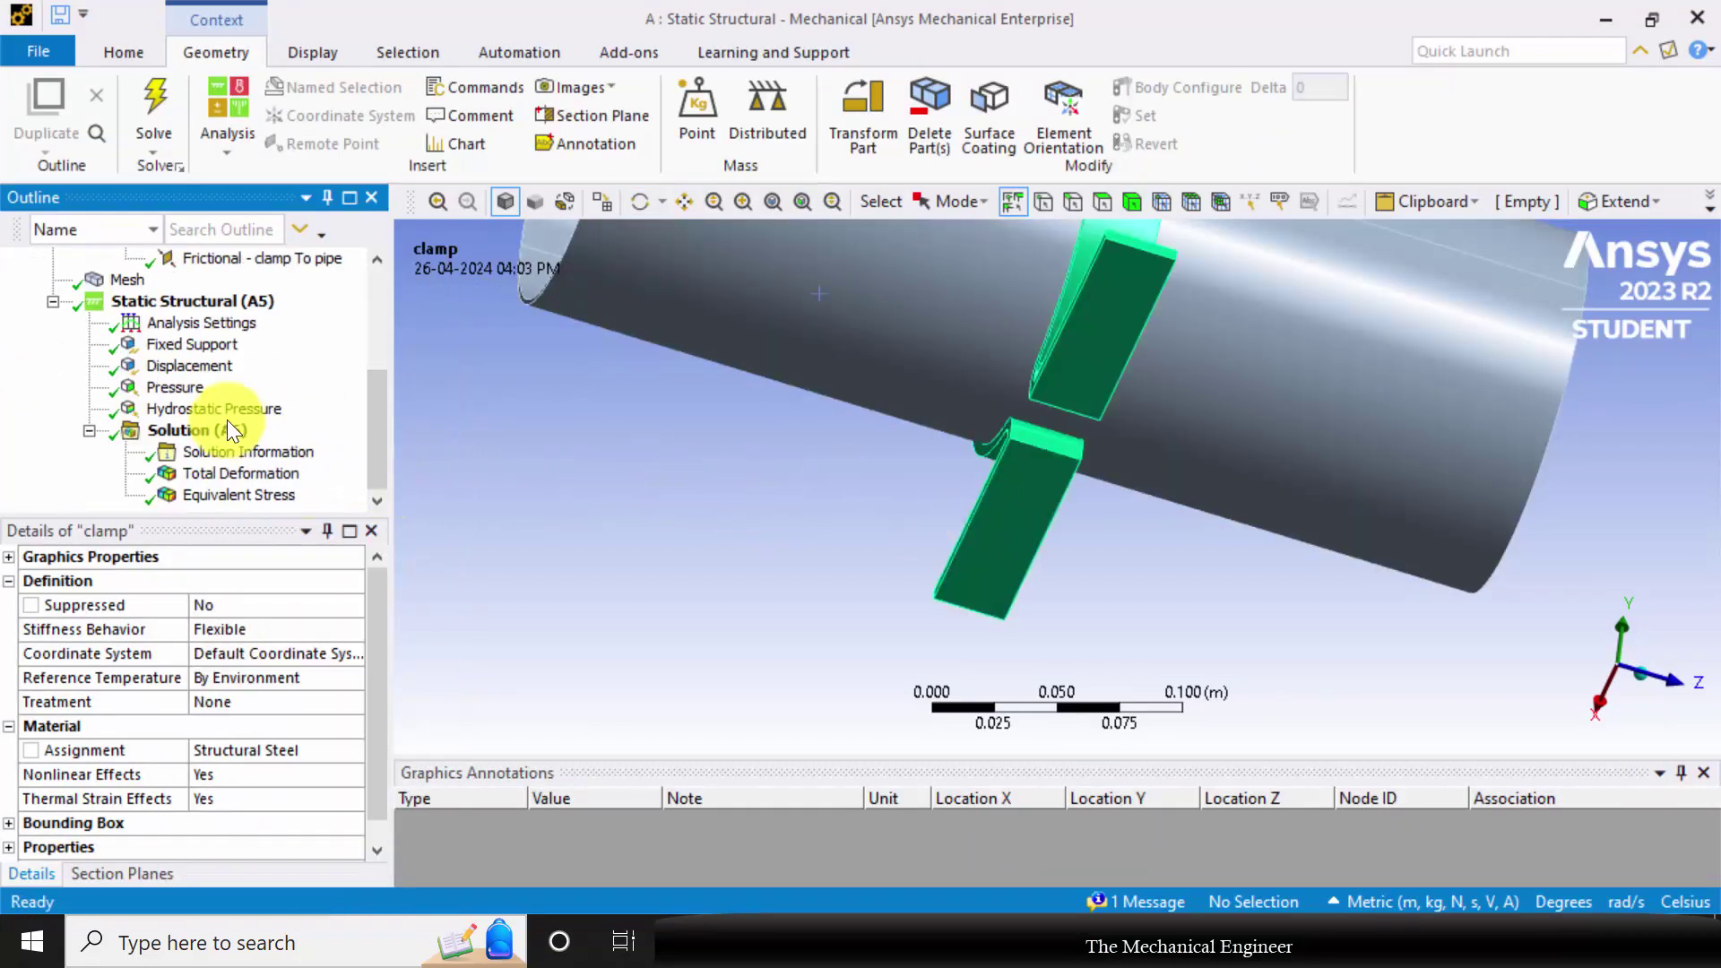
pyautogui.click(237, 476)
pyautogui.moveTo(1079, 565); pyautogui.dragTo(1118, 511, button='middle')
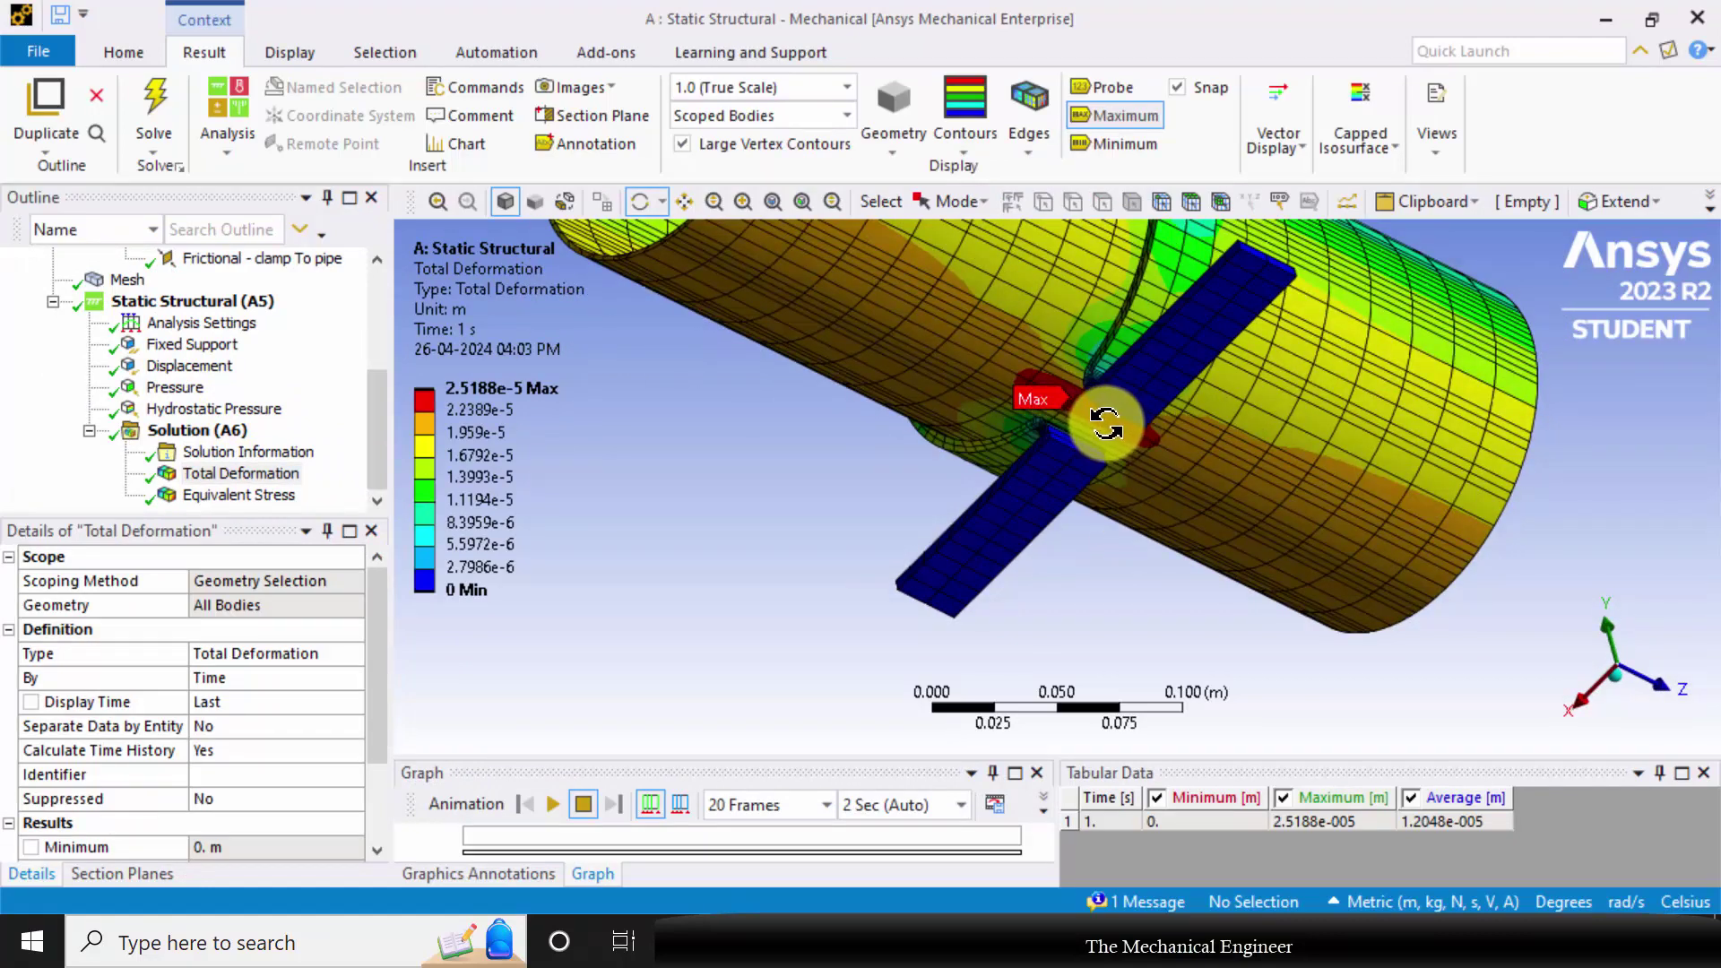
pyautogui.moveTo(1107, 438); pyautogui.dragTo(1099, 429, button='middle')
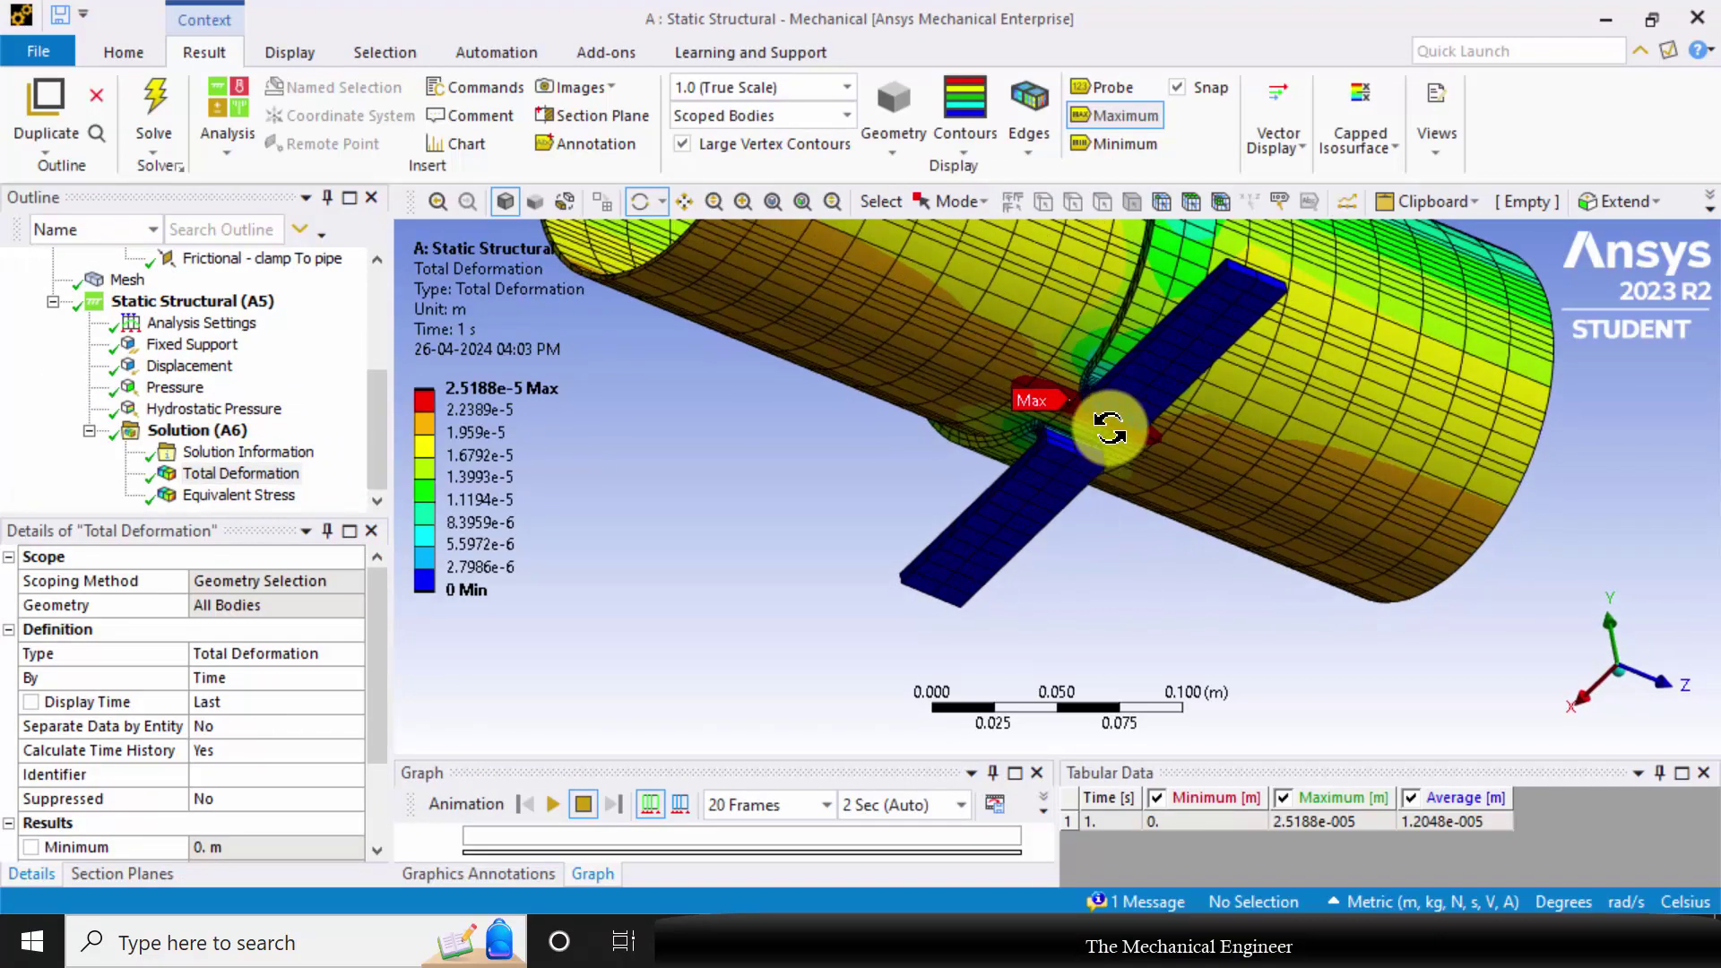
# Display the Equivalent (von-Mises) Stress result and rotate to inspect its contour
pyautogui.click(239, 495)
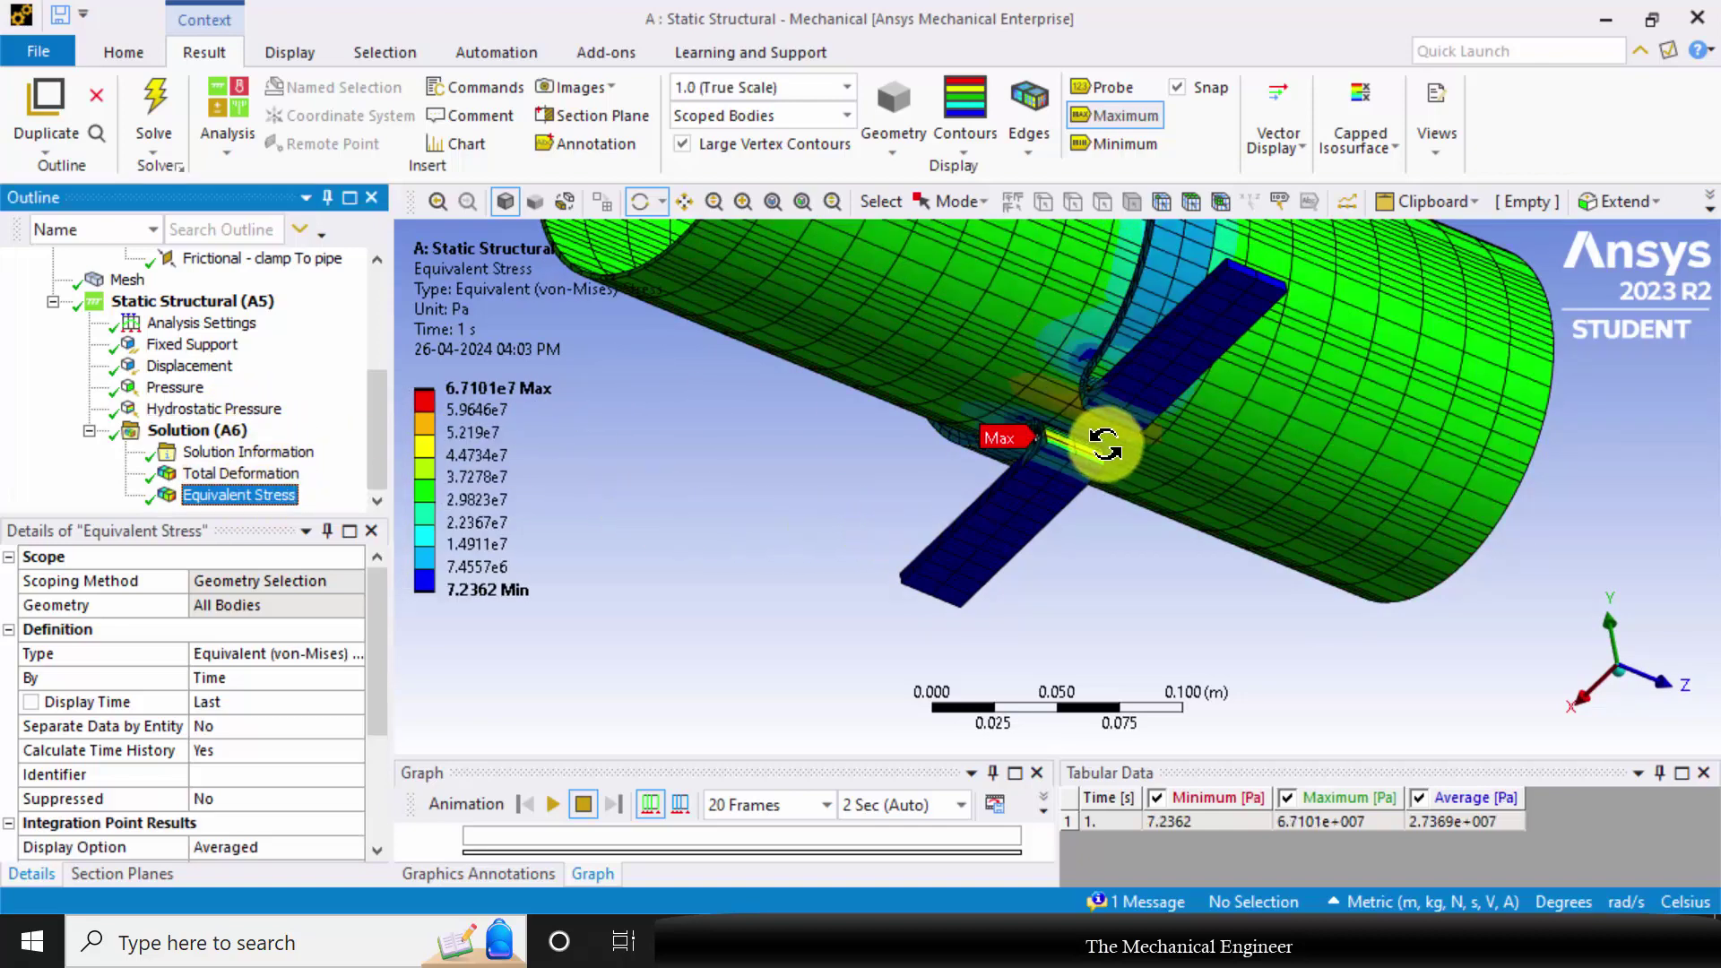
pyautogui.moveTo(1117, 453)
pyautogui.mouseDown(button='middle')
pyautogui.moveTo(1132, 484)
pyautogui.moveTo(1121, 471)
pyautogui.mouseUp(button='middle')
pyautogui.scroll(3, 212, 410)
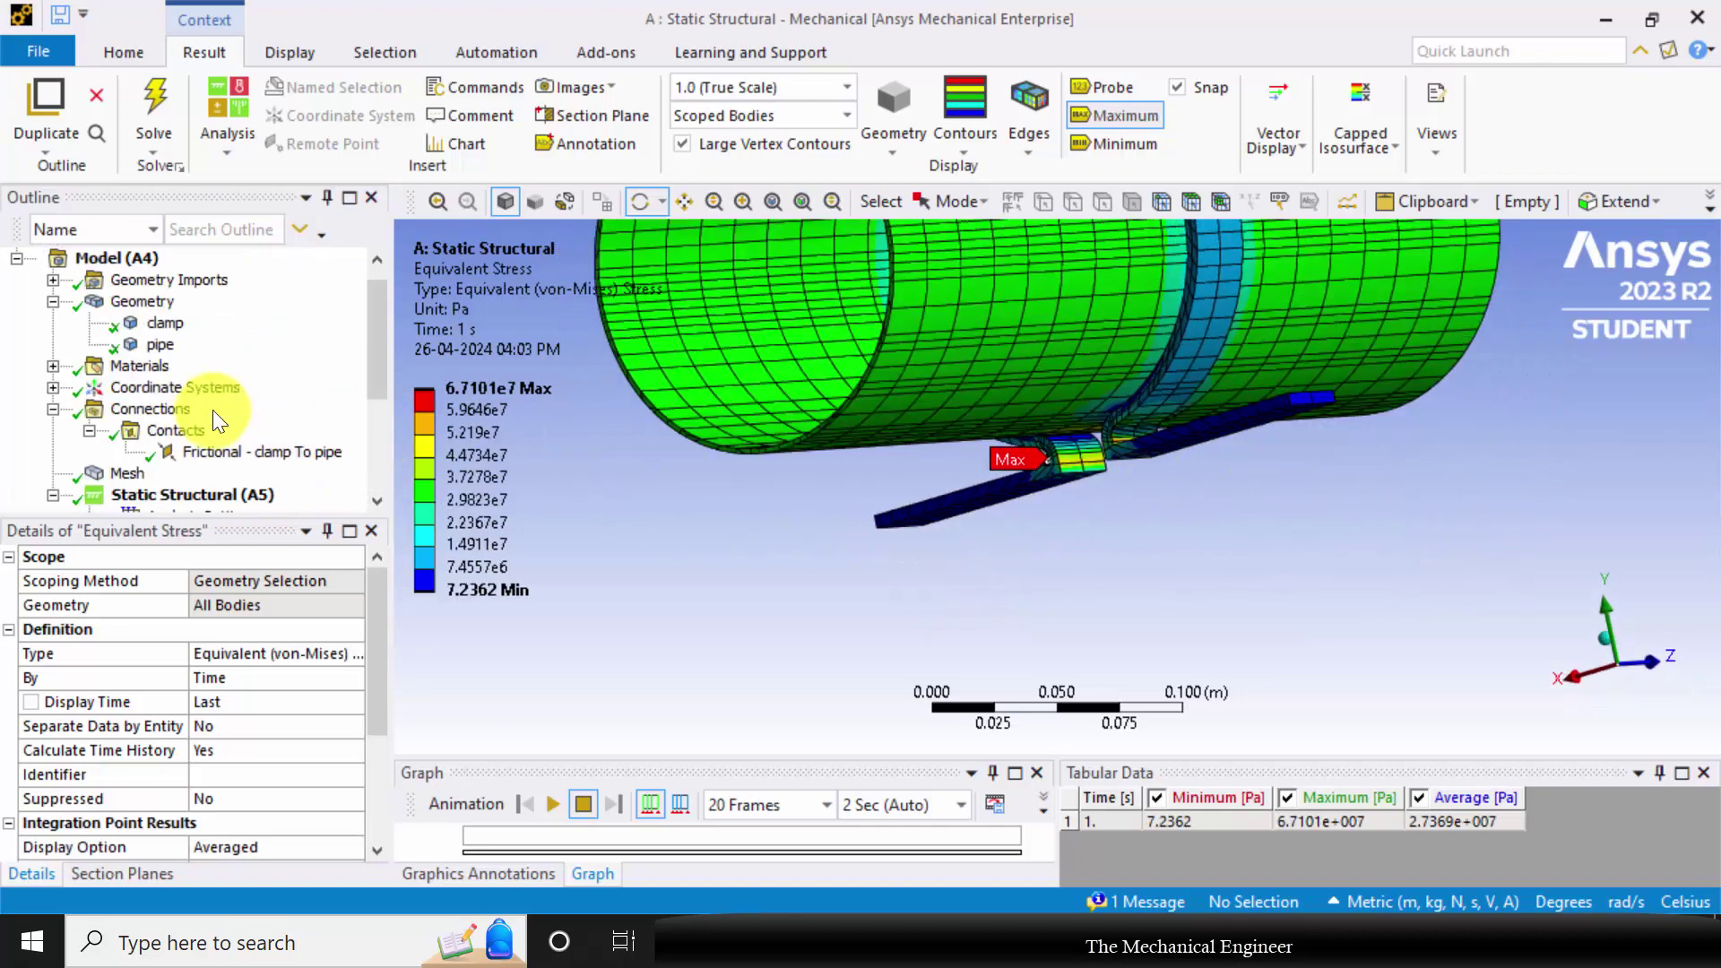
# Hide the clamp and display Equivalent Stress on the pipe alone
pyautogui.rightClick(152, 334)
pyautogui.click(246, 466)
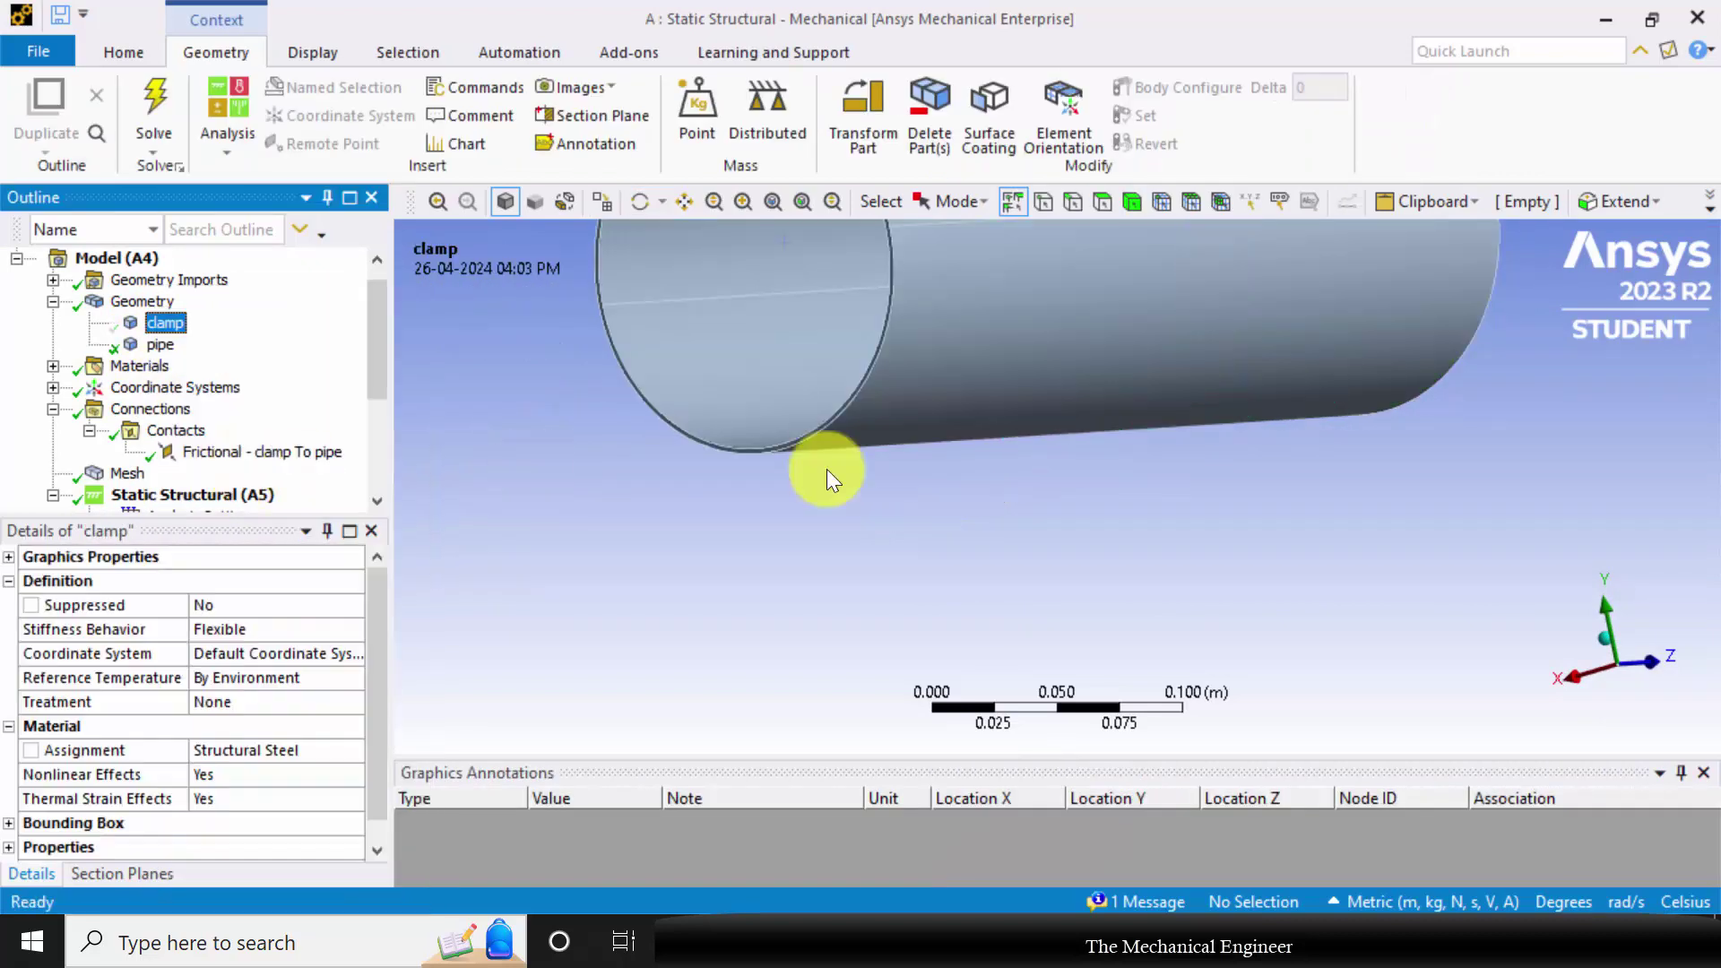
pyautogui.scroll(-3, 223, 431)
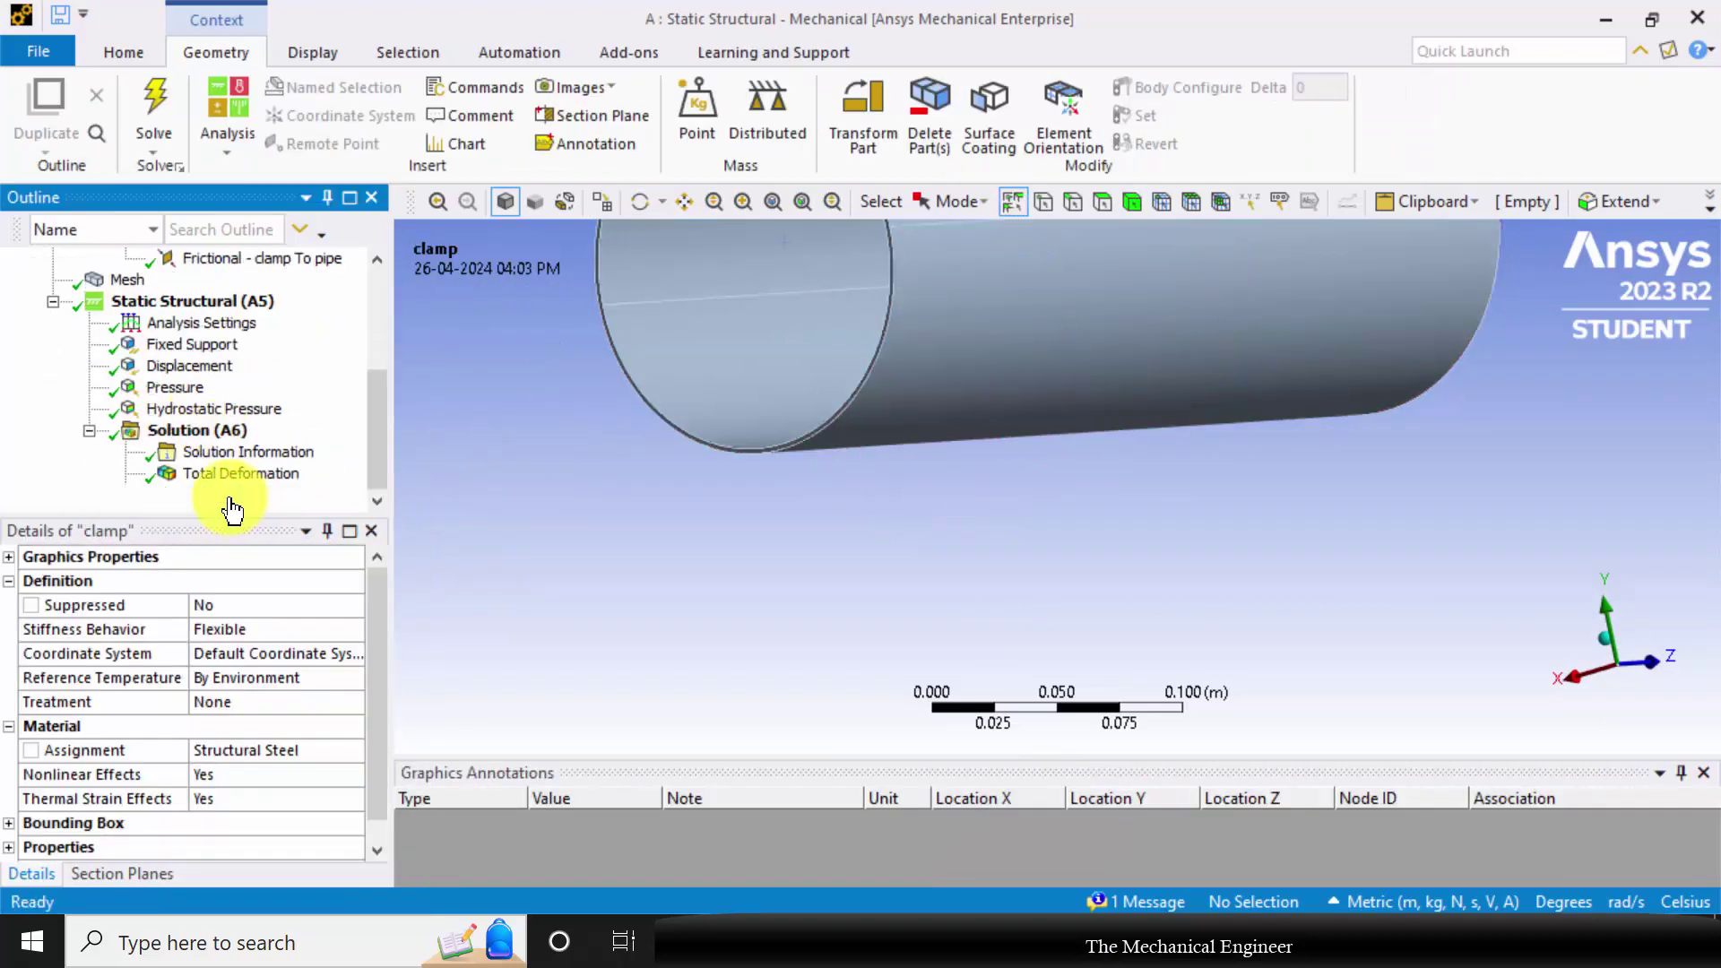
pyautogui.click(235, 495)
pyautogui.moveTo(972, 515); pyautogui.dragTo(654, 708, button='middle')
# Animate the stress result, then stop it and zoom to the maximum beneath the clamp
pyautogui.click(556, 804)
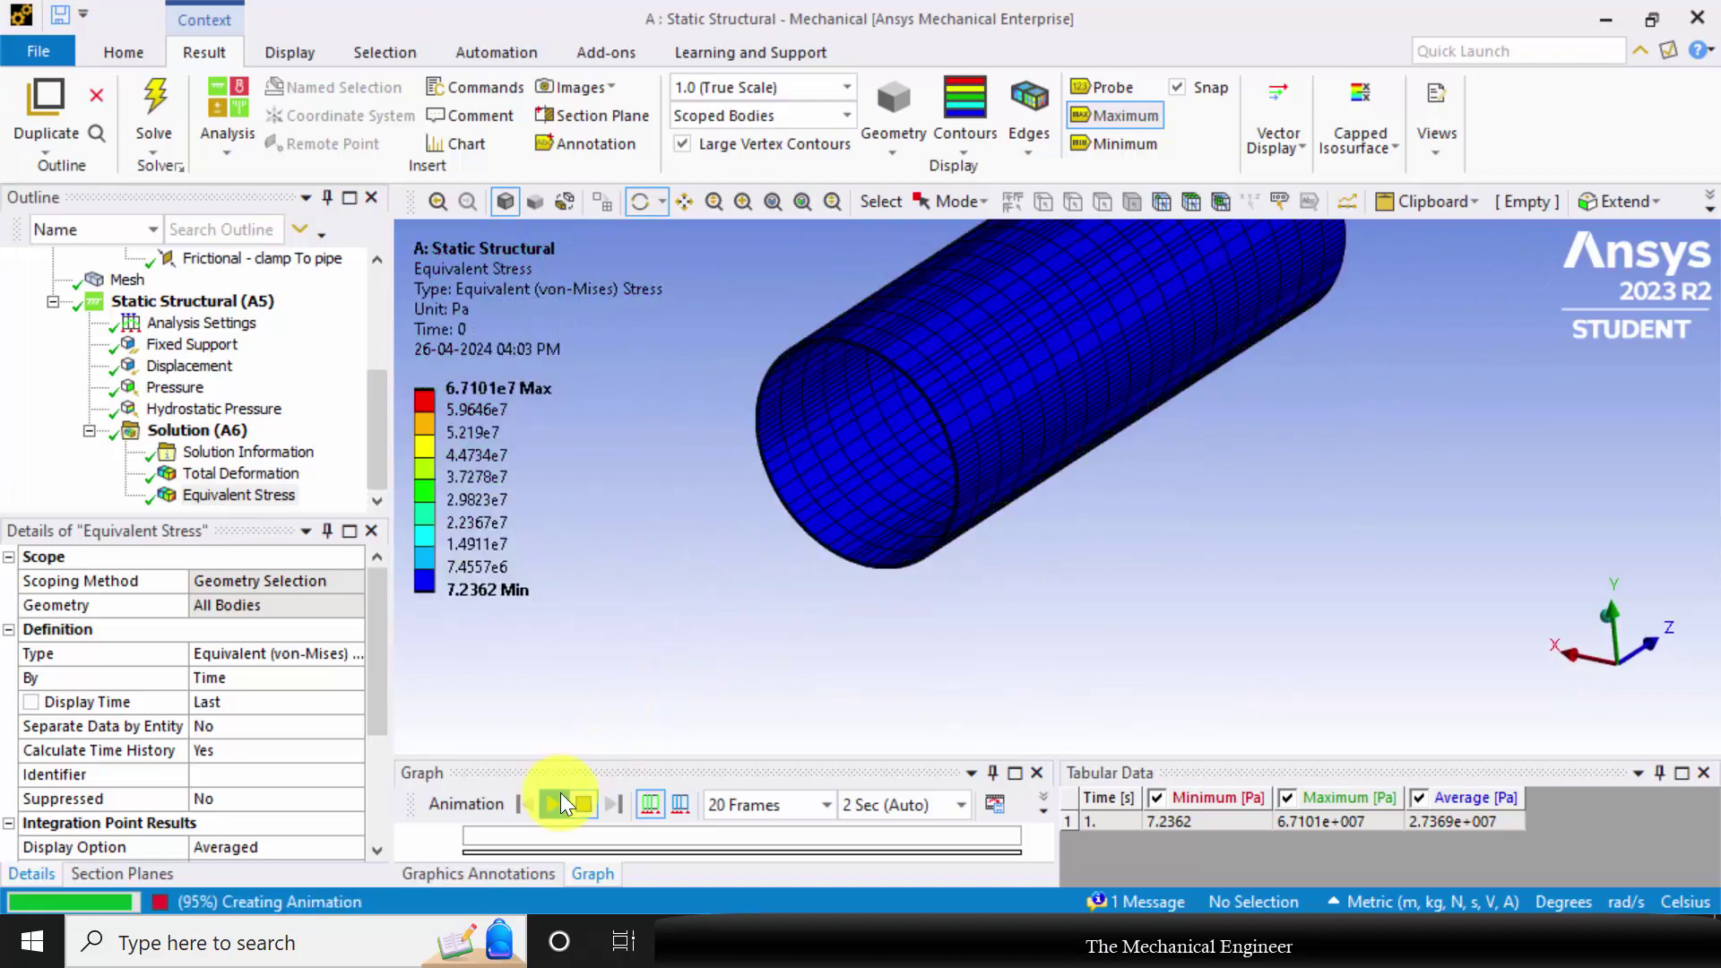
pyautogui.click(583, 803)
pyautogui.moveTo(1184, 574); pyautogui.dragTo(948, 443, button='middle')
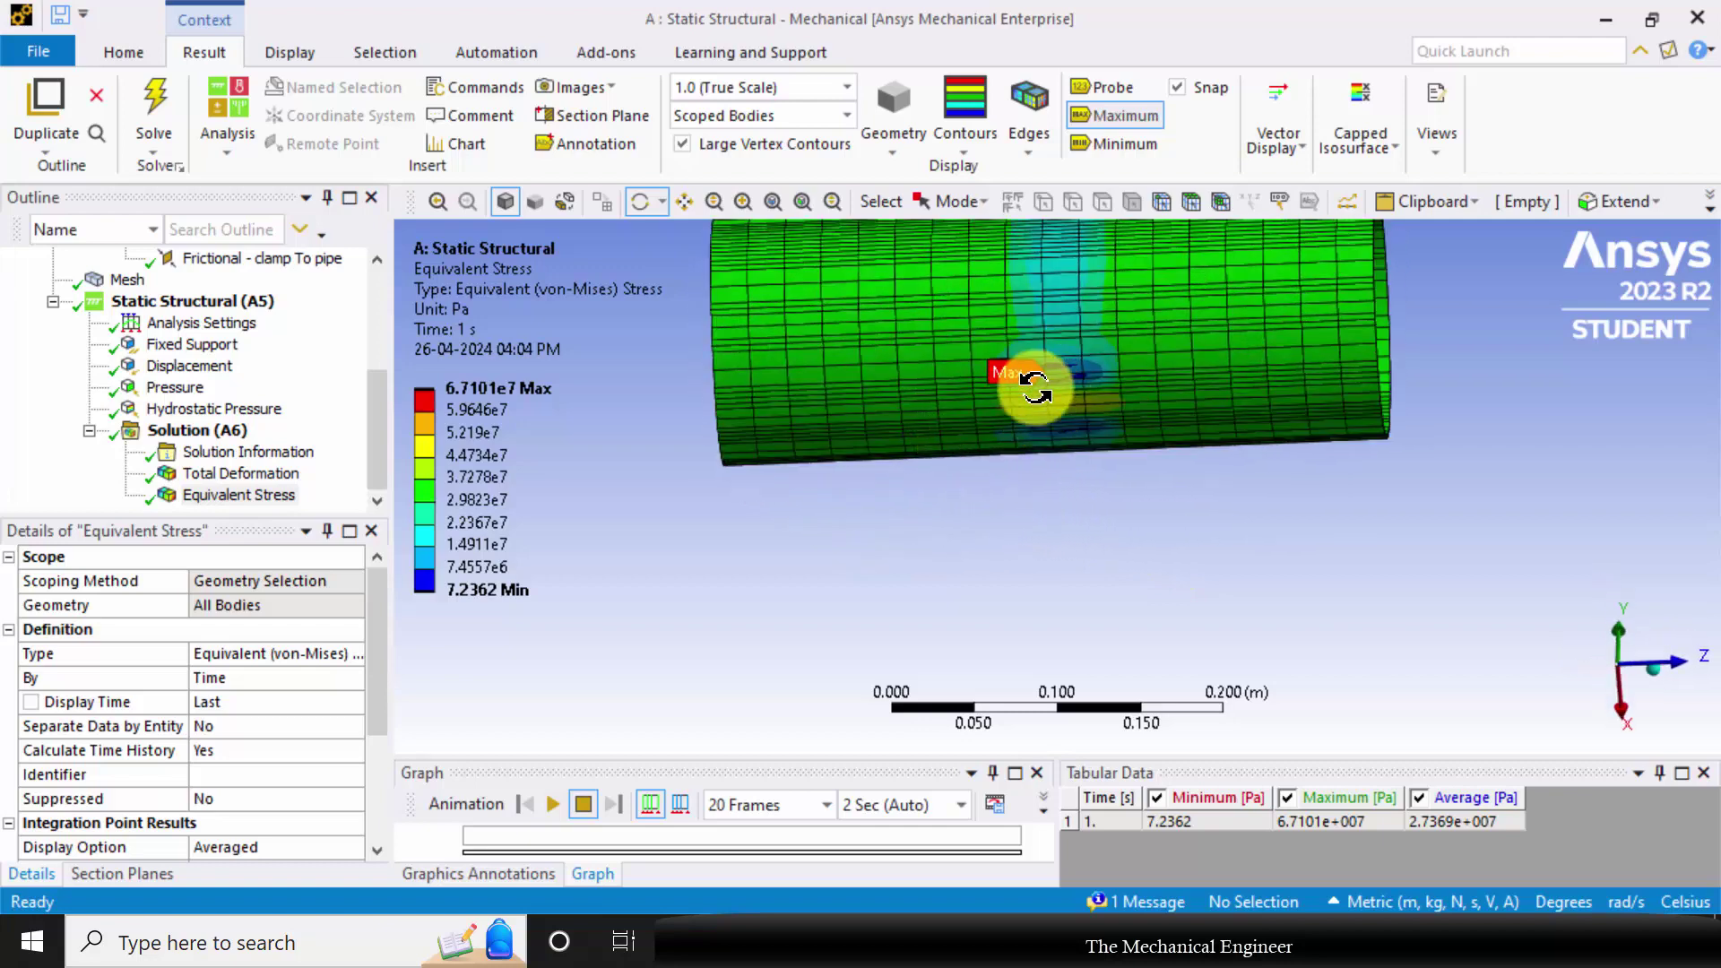
pyautogui.moveTo(1061, 376); pyautogui.dragTo(987, 511, button='middle')
pyautogui.scroll(2, 1087, 373)
pyautogui.scroll(2, 1049, 542)
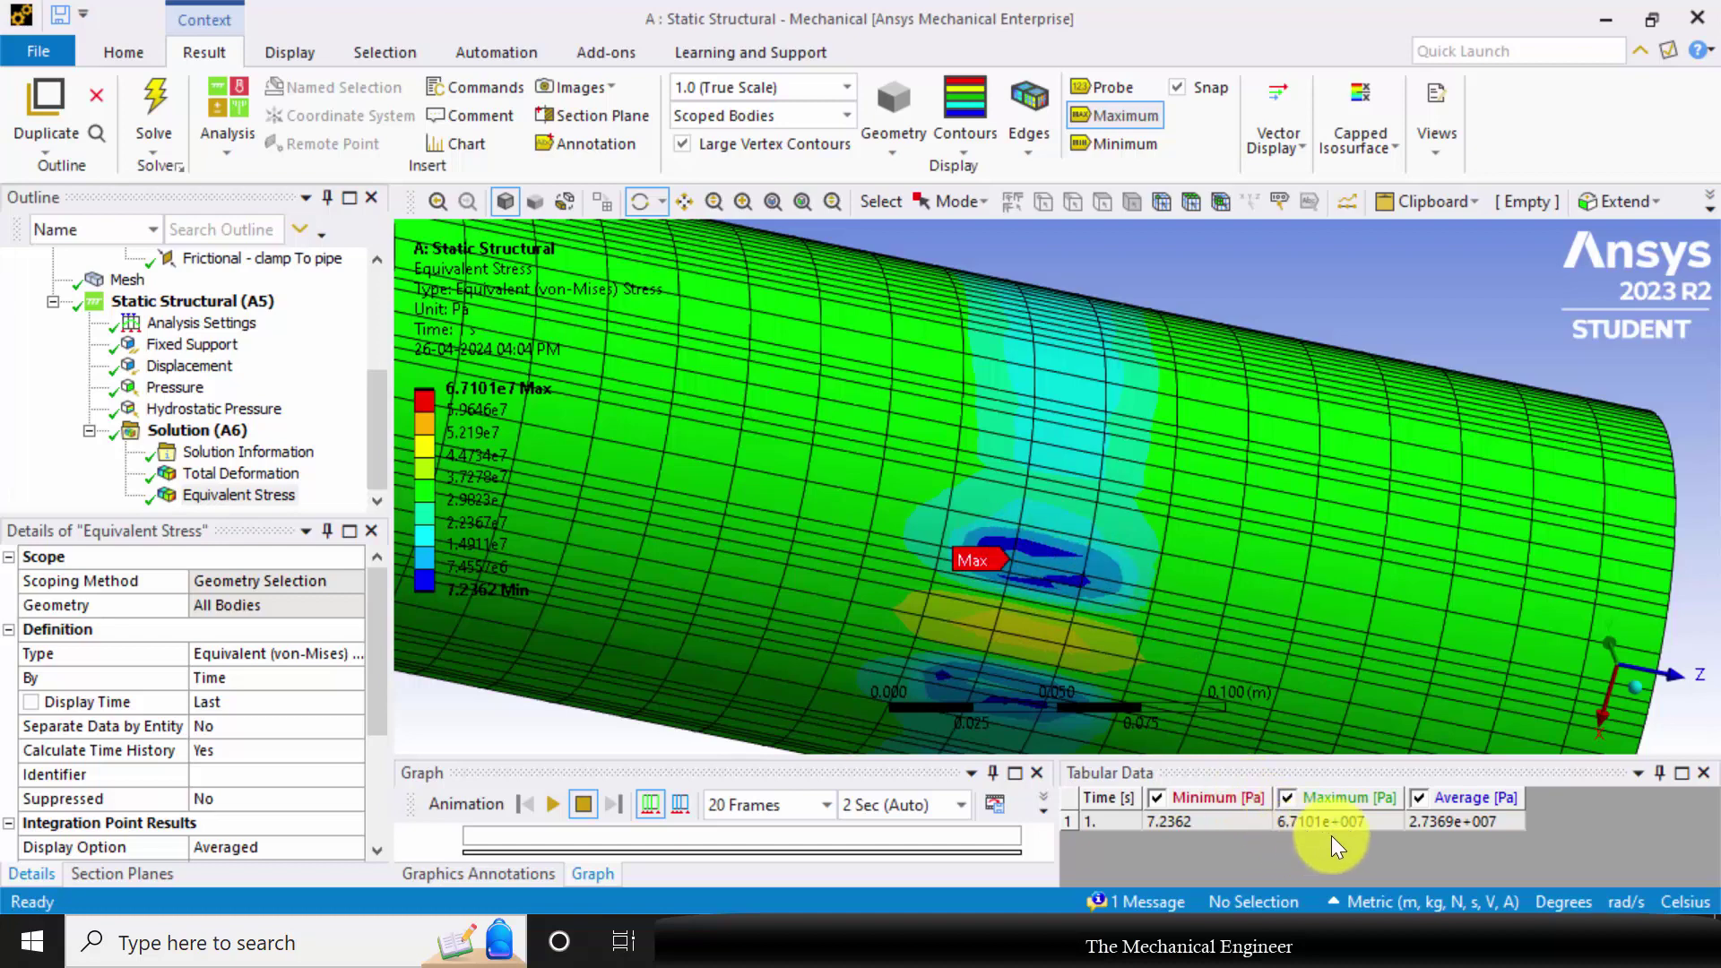
pyautogui.scroll(4, 119, 366)
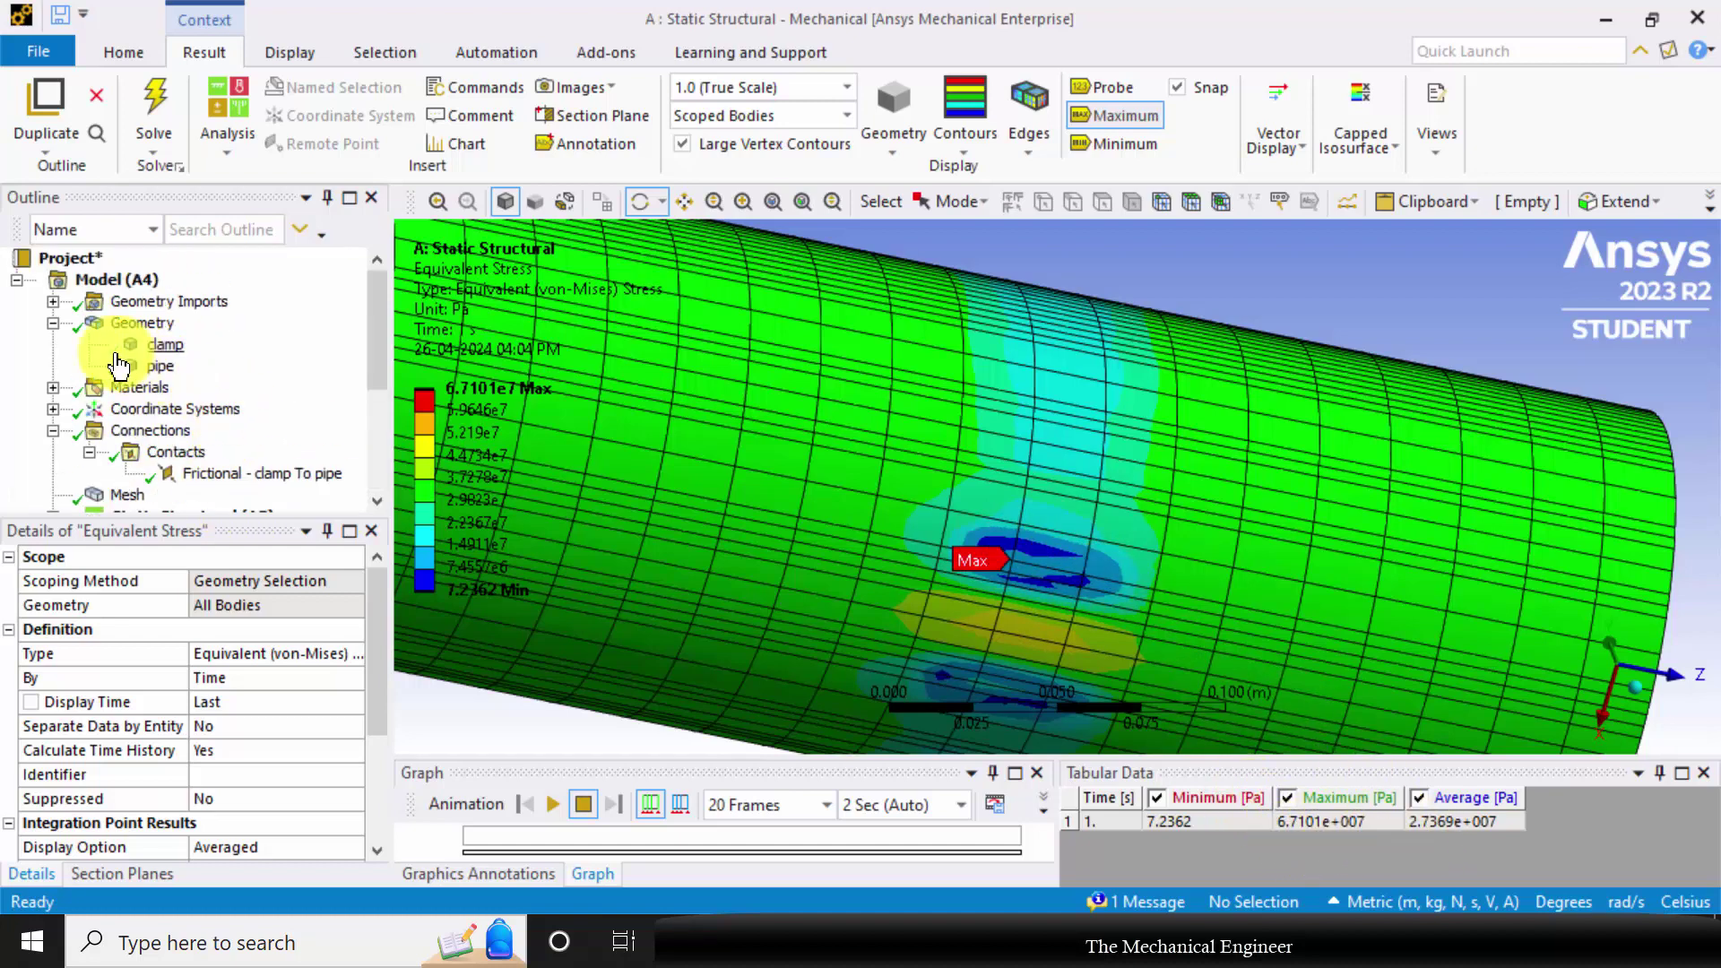
# Unhide the clamp and inspect von-Mises stress around the clamp grip, then zoom out to an overall view
pyautogui.rightClick(167, 346)
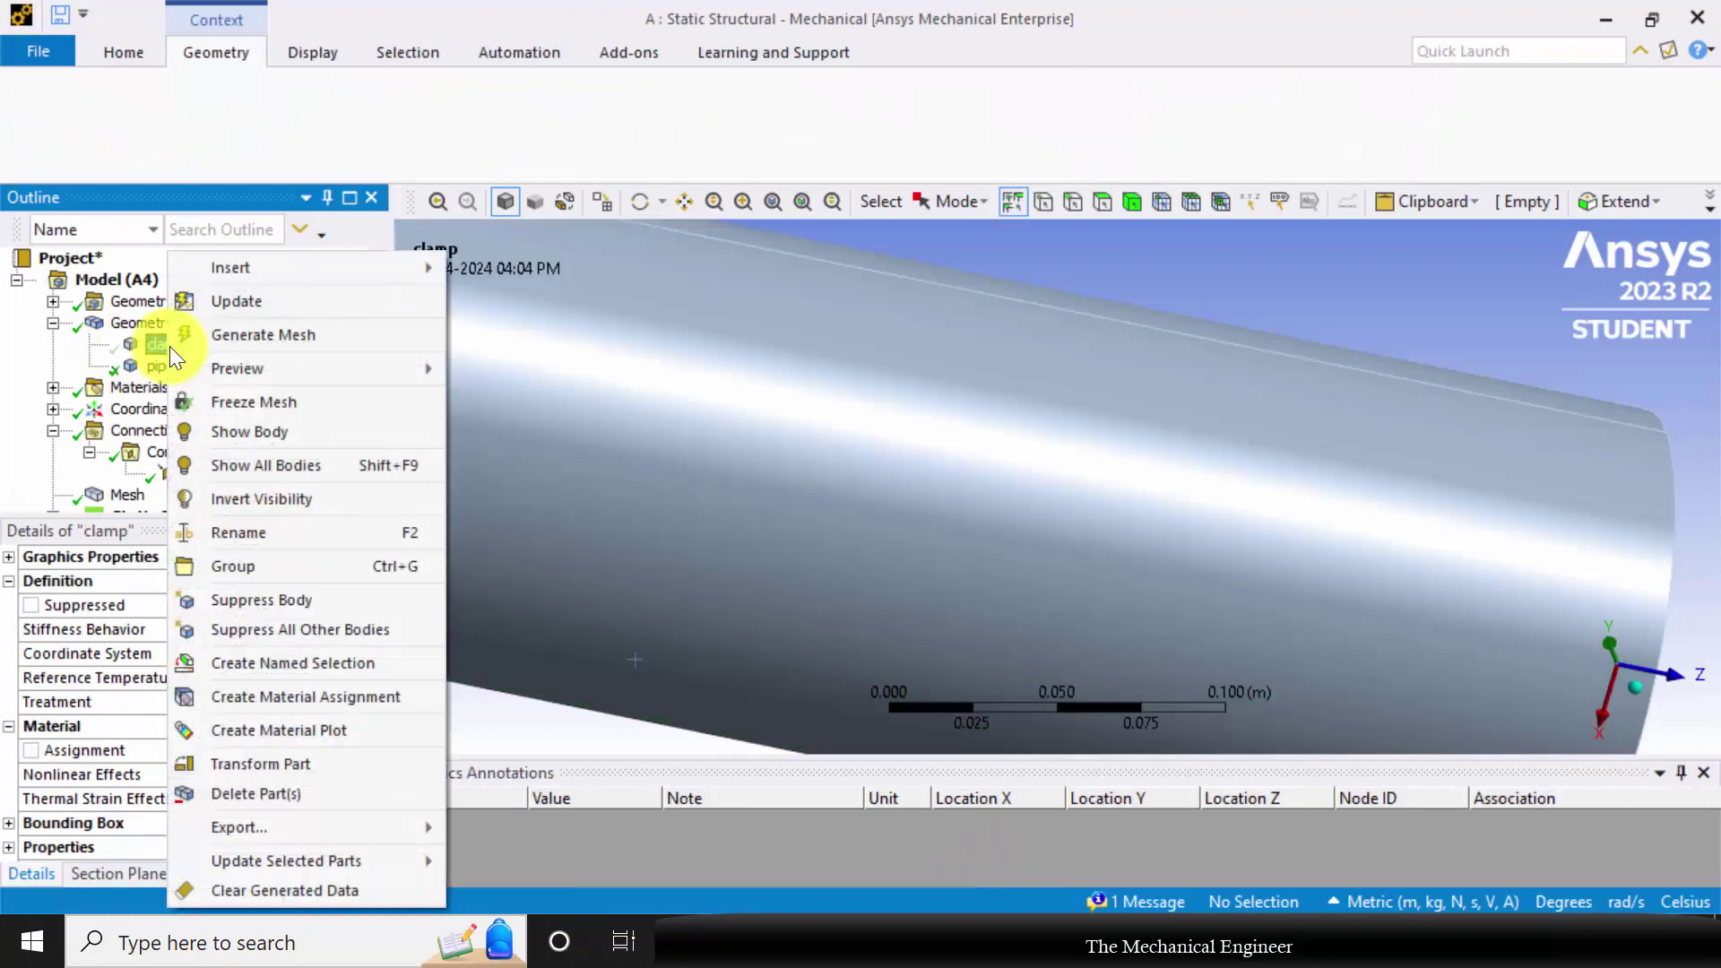
pyautogui.click(266, 422)
pyautogui.scroll(-3, 257, 392)
pyautogui.scroll(-1, 250, 399)
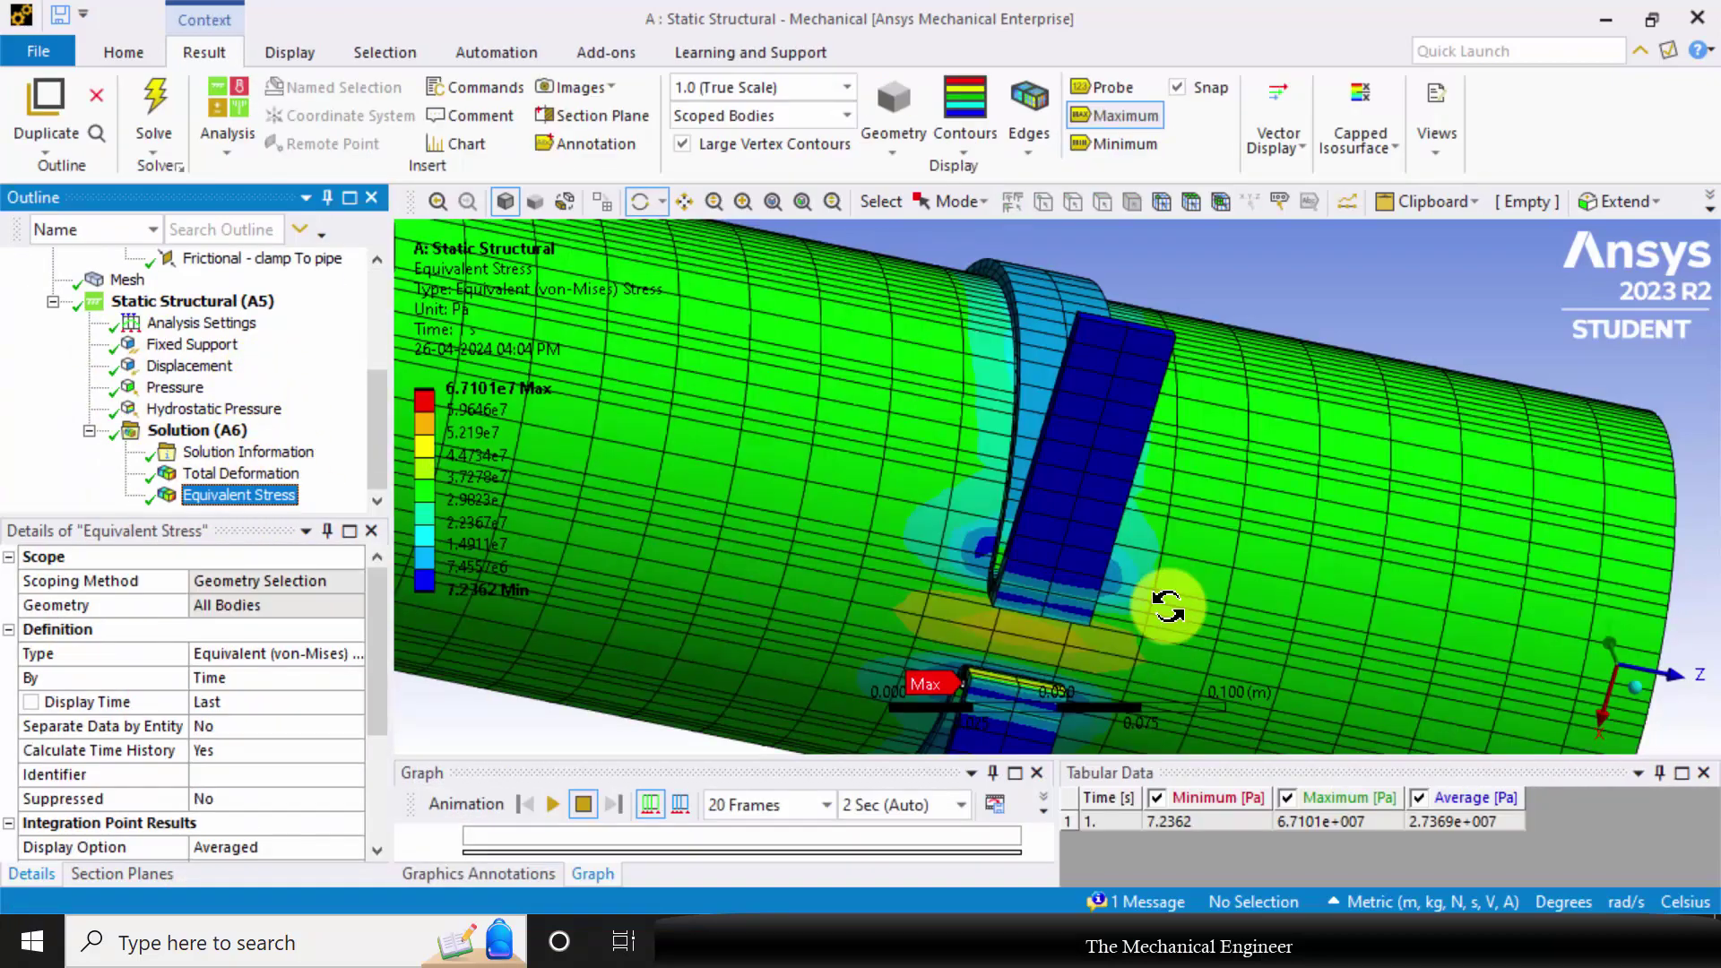
pyautogui.moveTo(1160, 603); pyautogui.dragTo(1071, 529, button='middle')
pyautogui.scroll(3, 1046, 615)
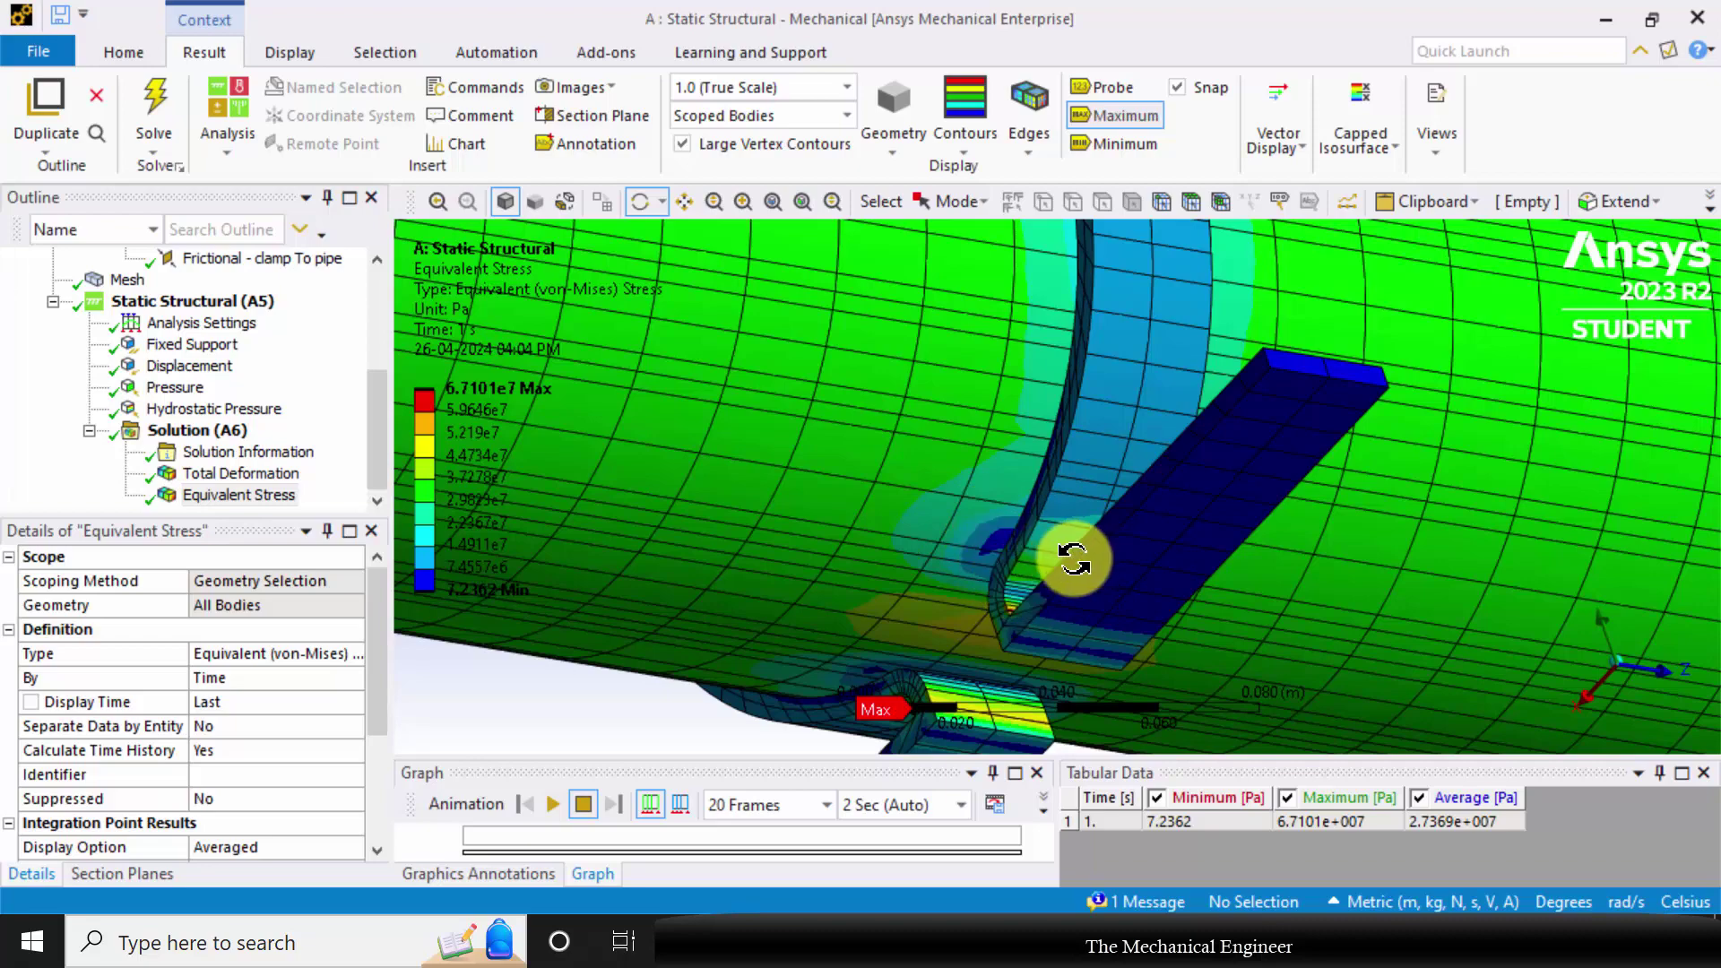
pyautogui.scroll(-2, 1119, 498)
pyautogui.scroll(-2, 1114, 490)
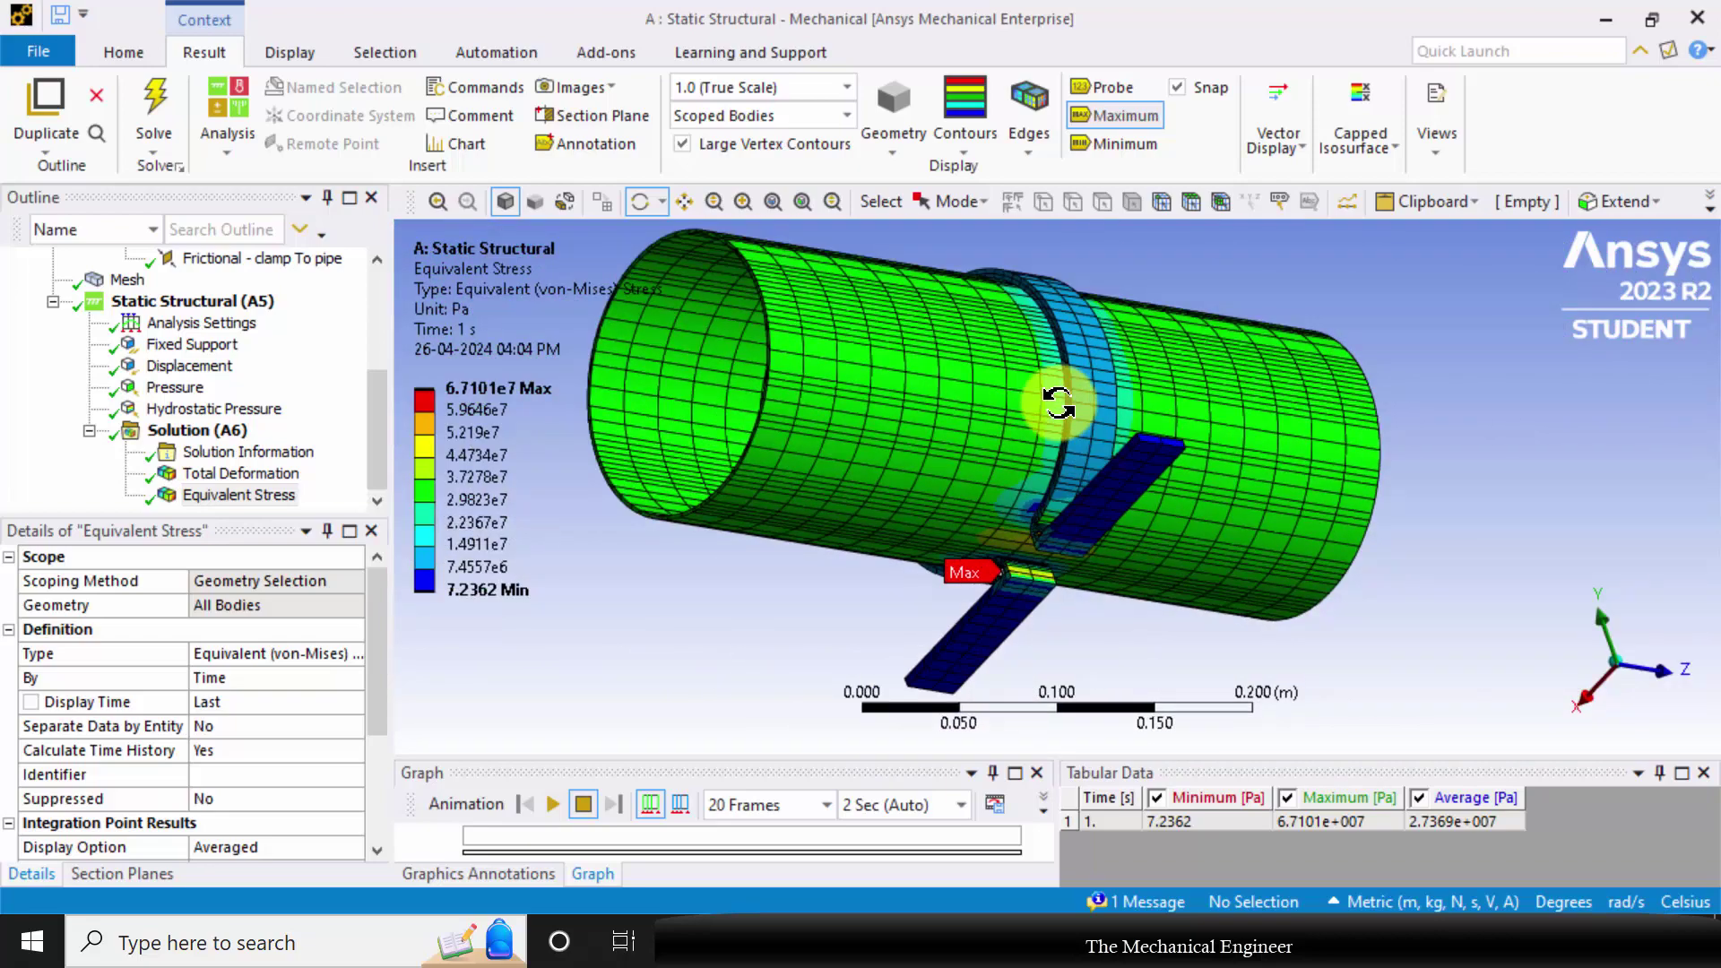
pyautogui.moveTo(1038, 453)
pyautogui.mouseDown(button='middle')
pyautogui.moveTo(1080, 454)
pyautogui.moveTo(1044, 431)
pyautogui.mouseUp(button='middle')
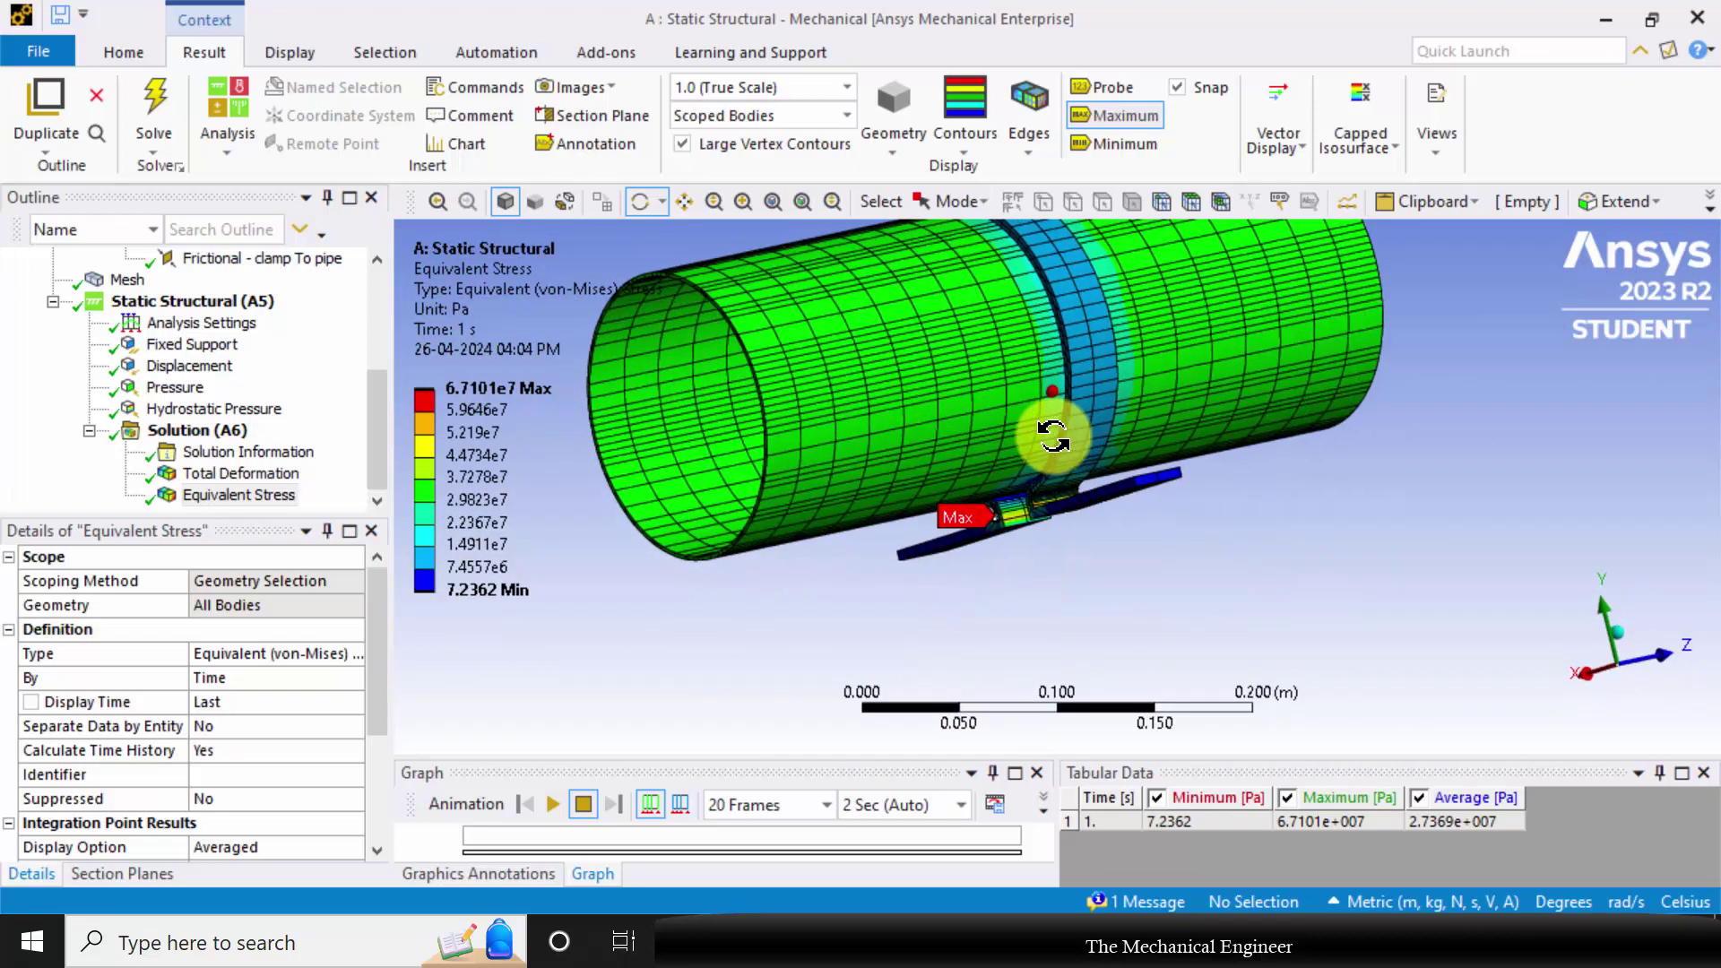
# Export the current stress view to a PNG image file named 'clamp and pipe'
pyautogui.click(586, 86)
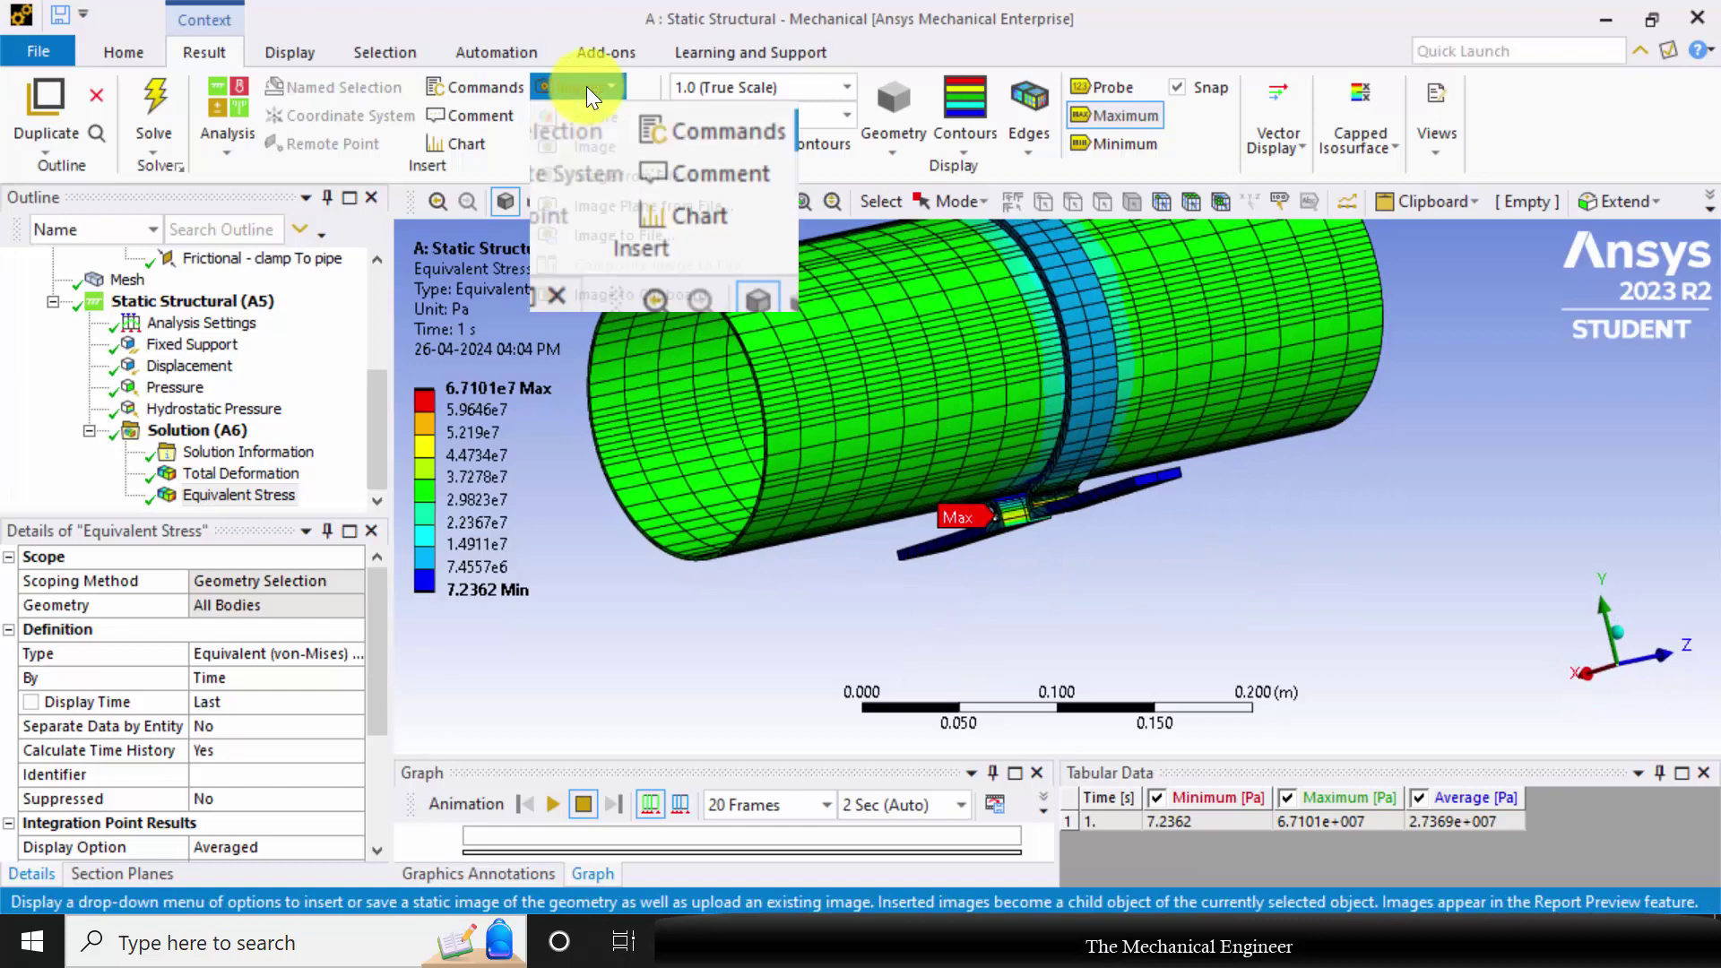
pyautogui.click(627, 233)
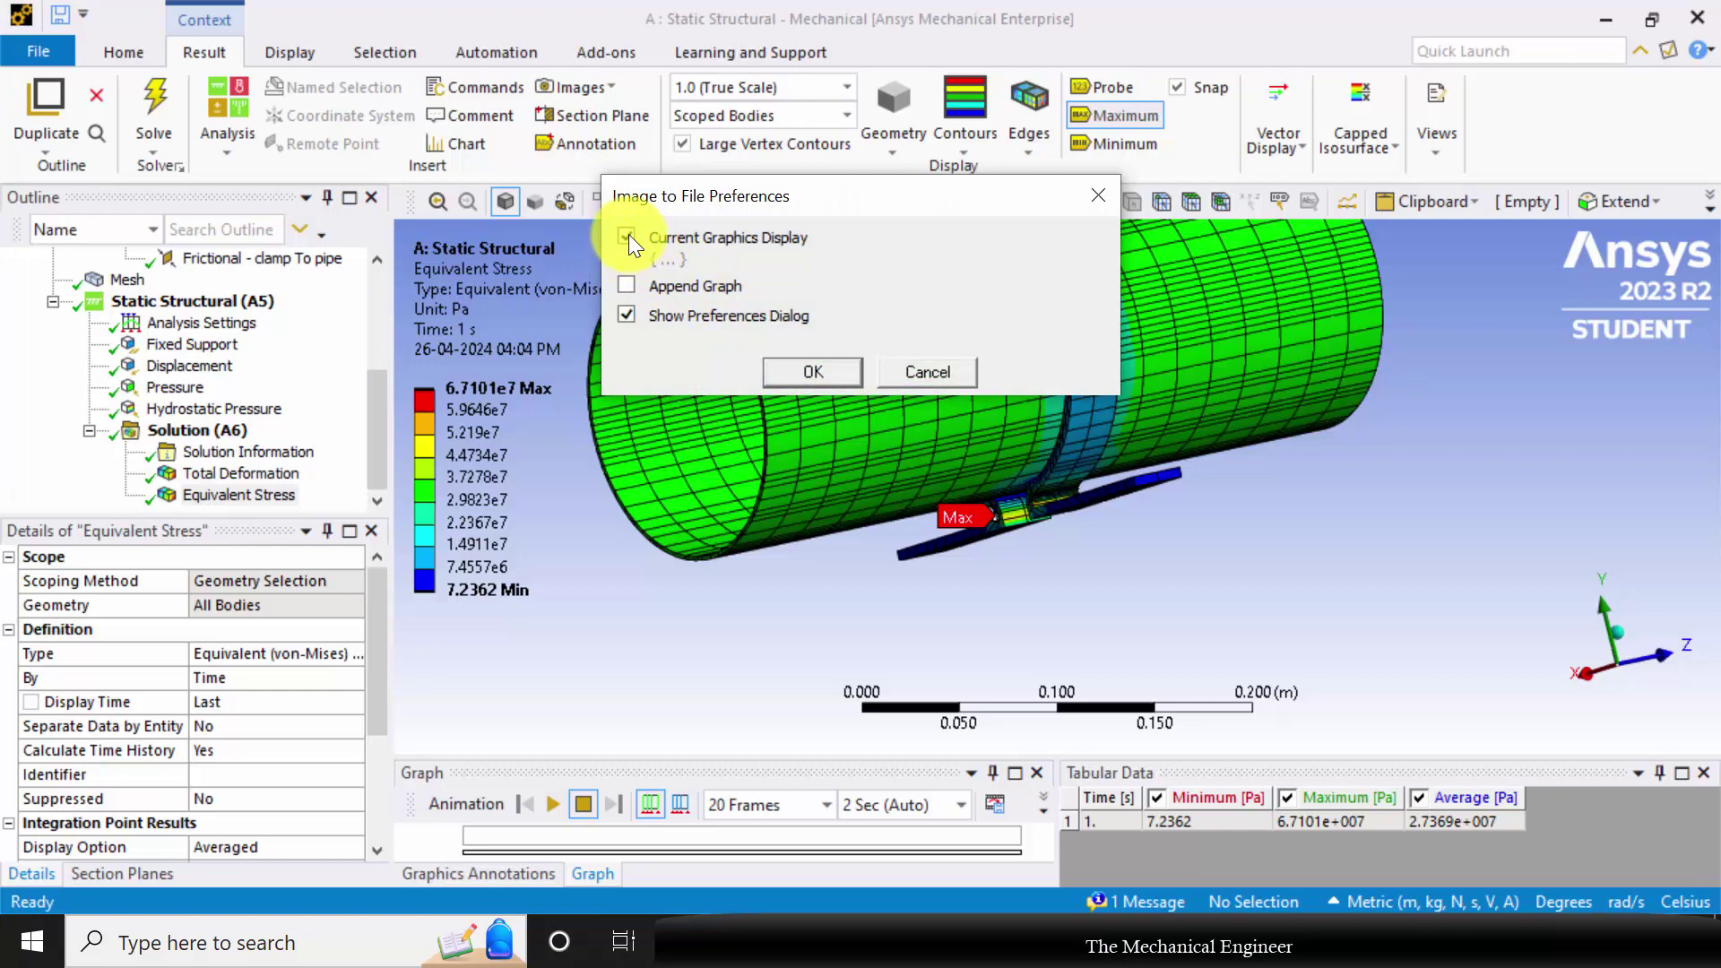
pyautogui.click(627, 235)
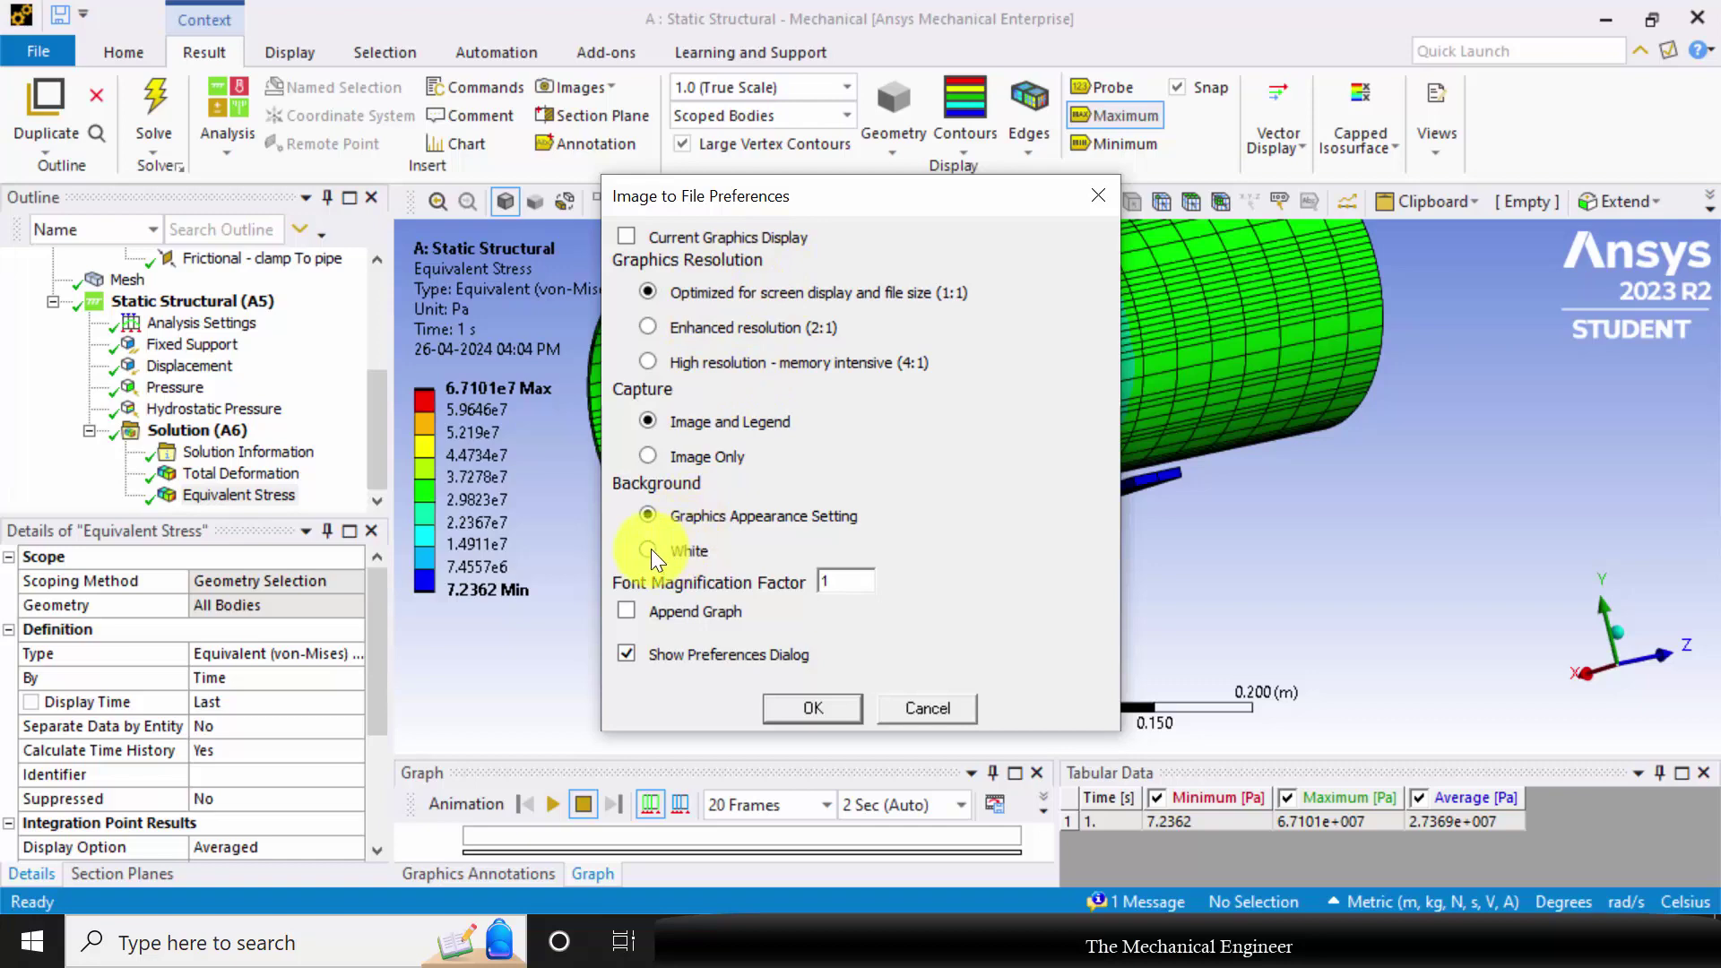
pyautogui.click(811, 708)
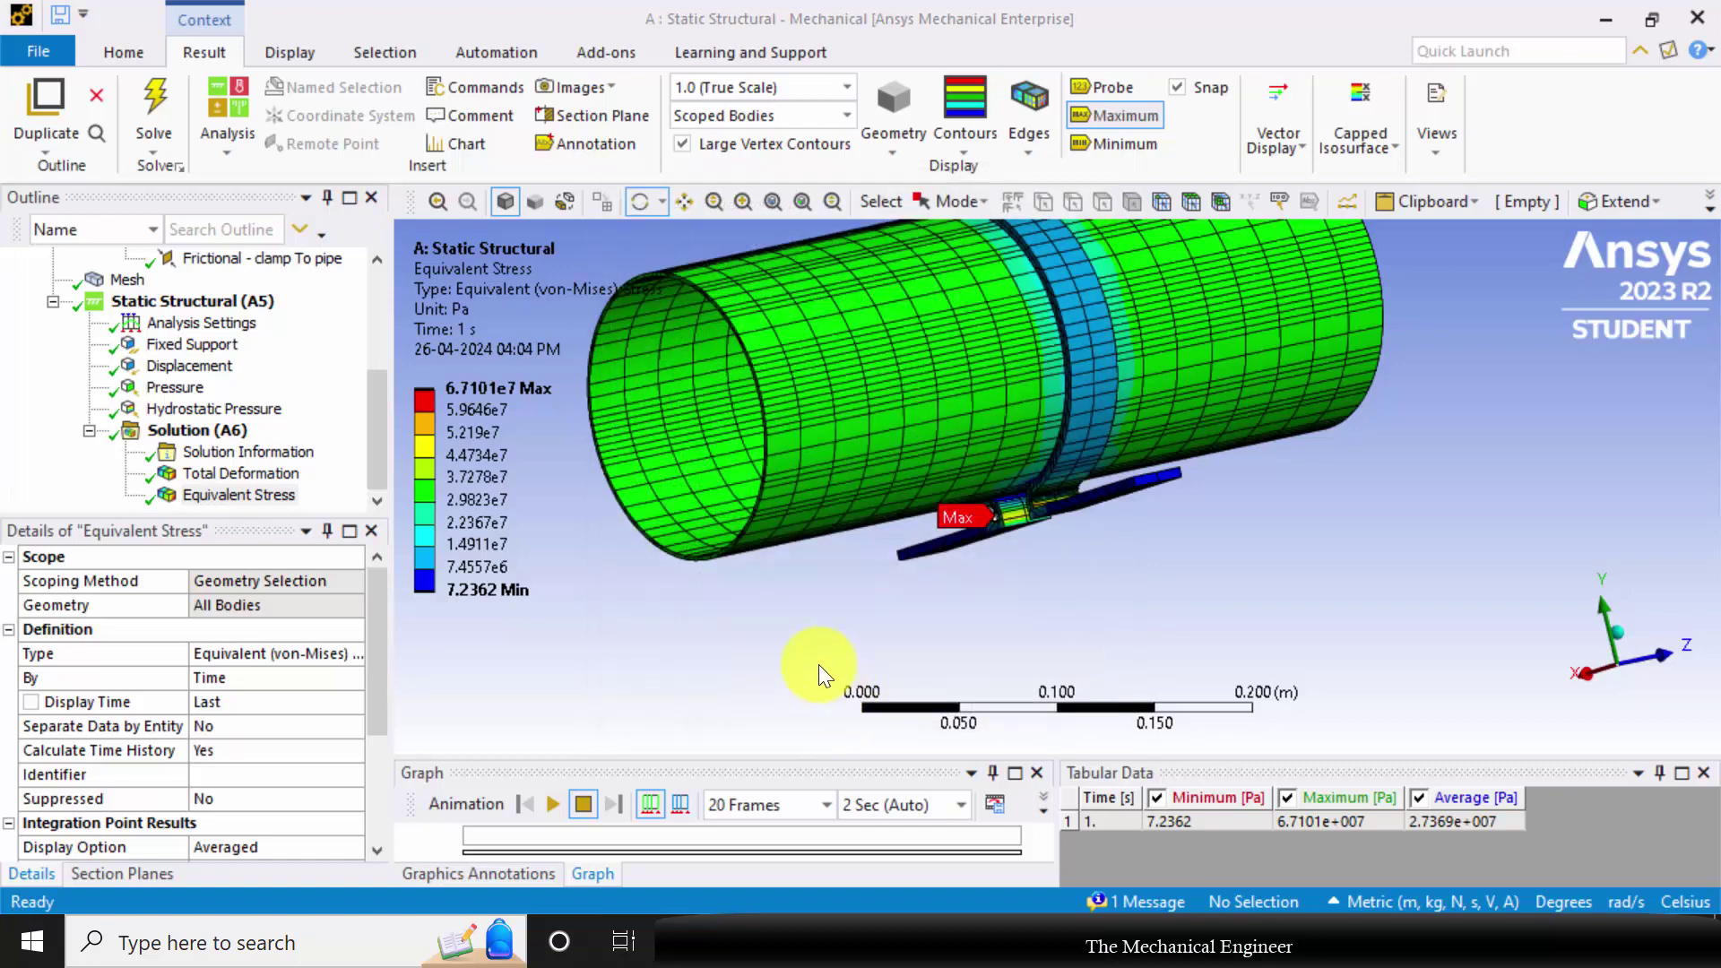
pyautogui.write('c')
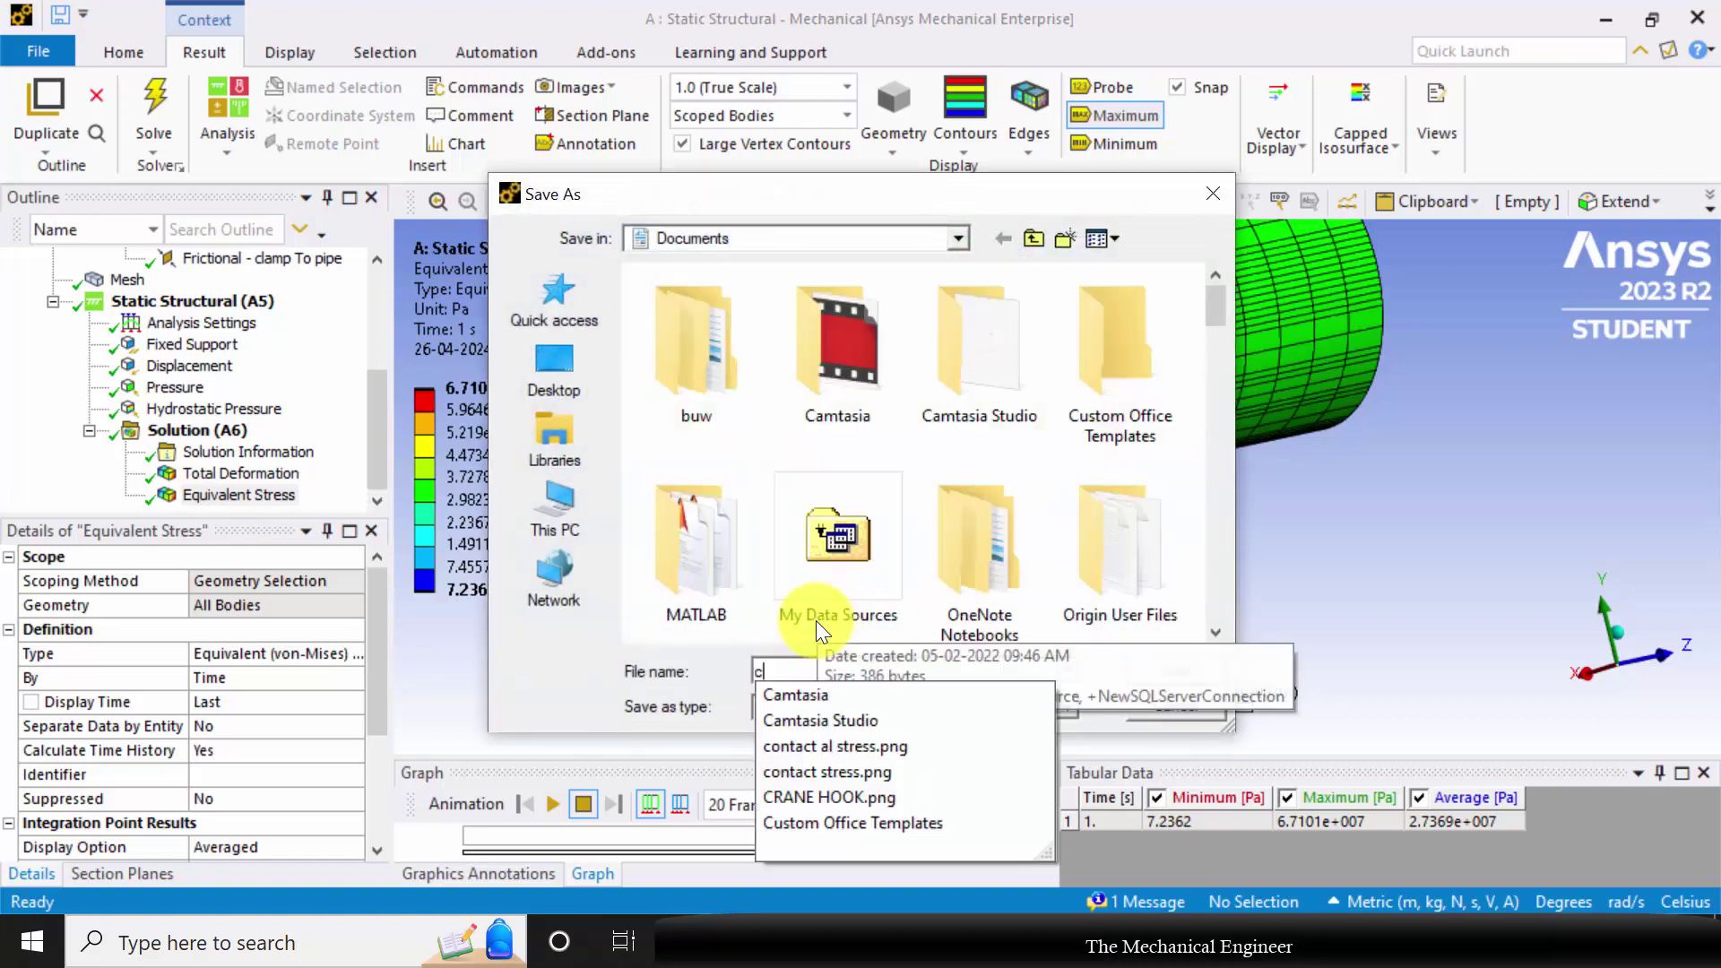
pyautogui.write('lamp and pipe')
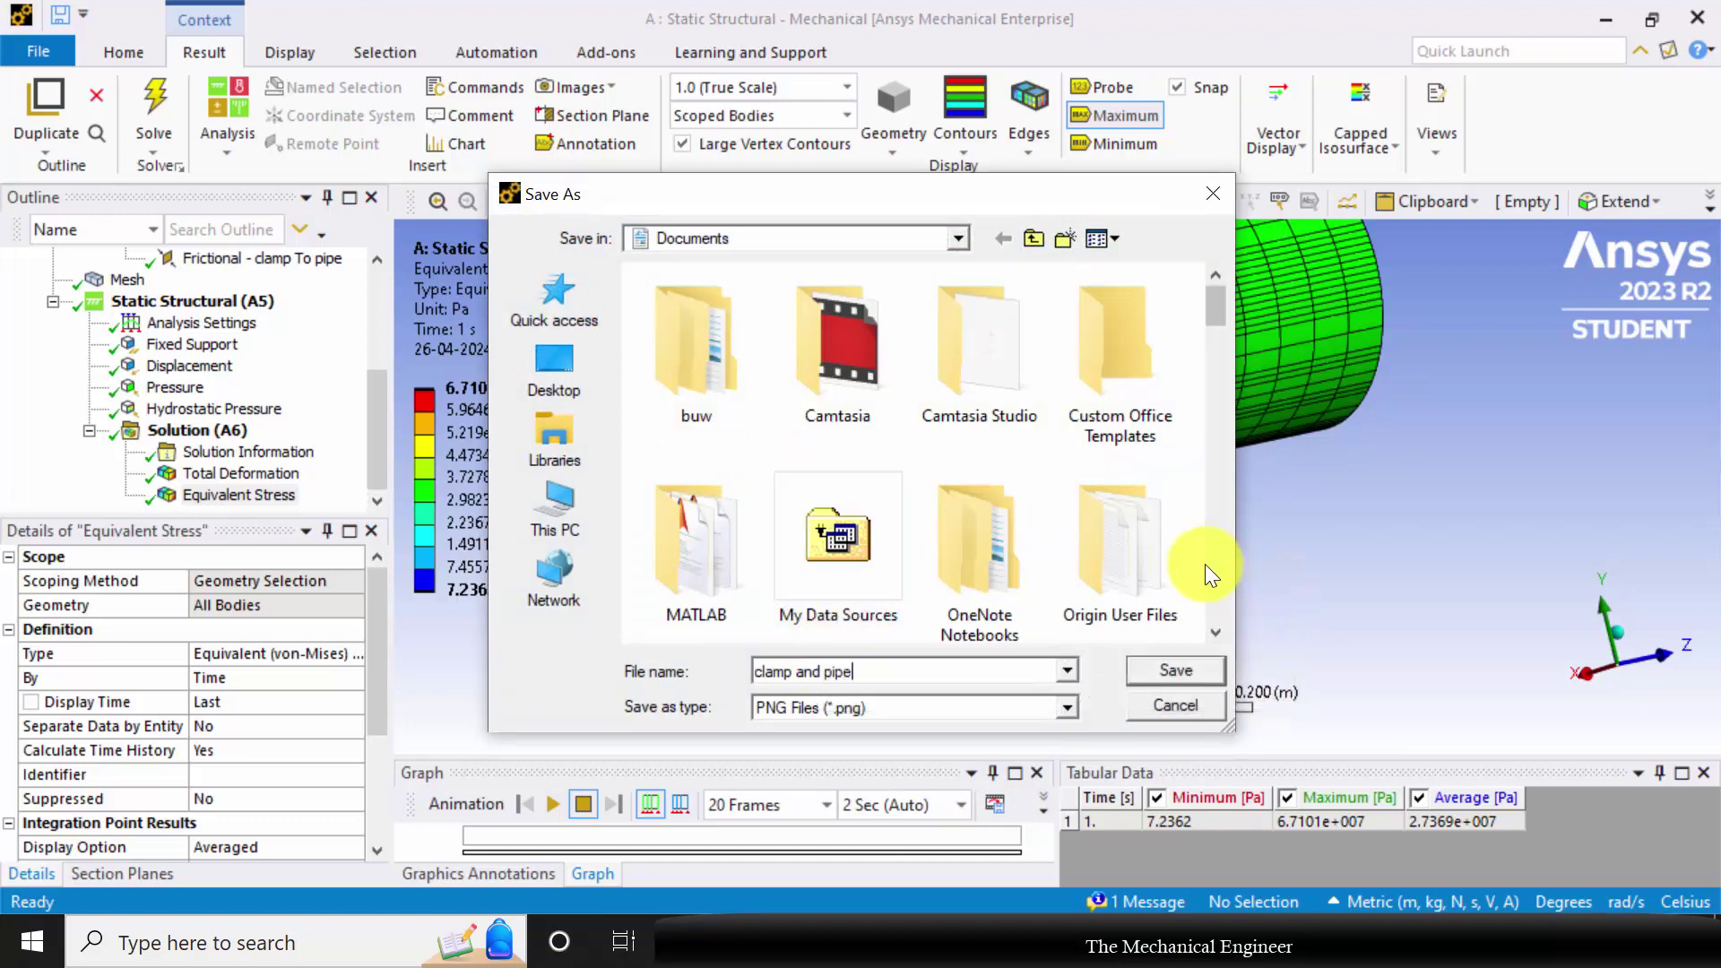
pyautogui.press('Return')
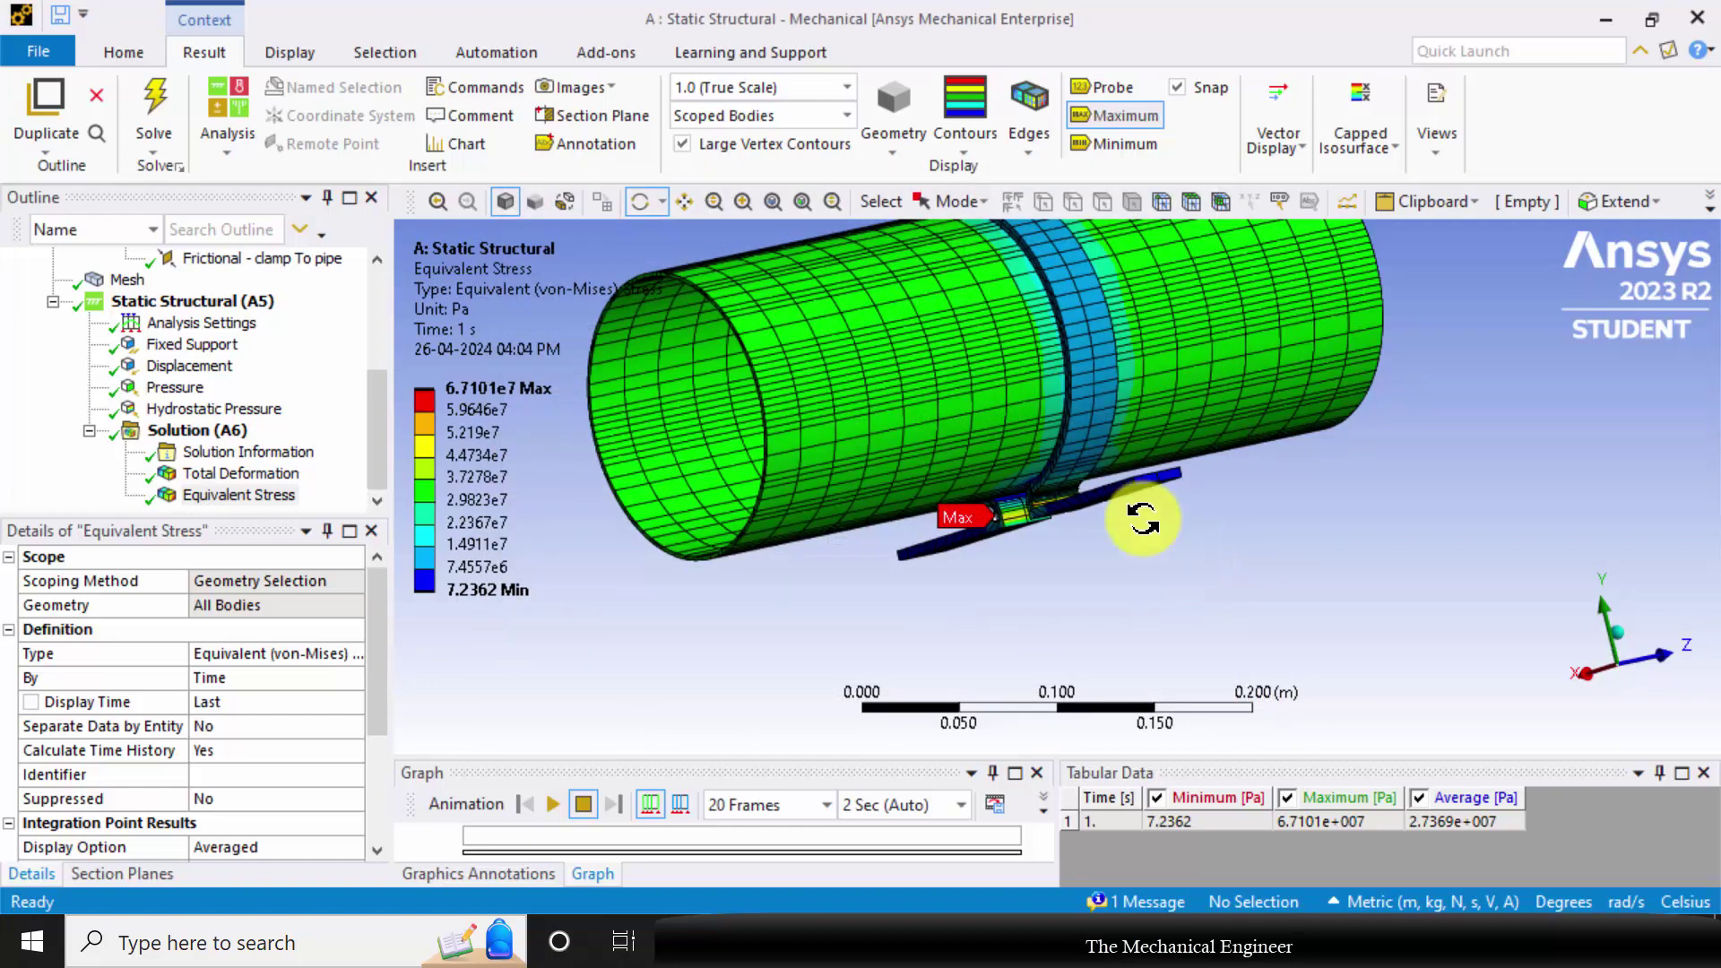
pyautogui.scroll(3, 1139, 524)
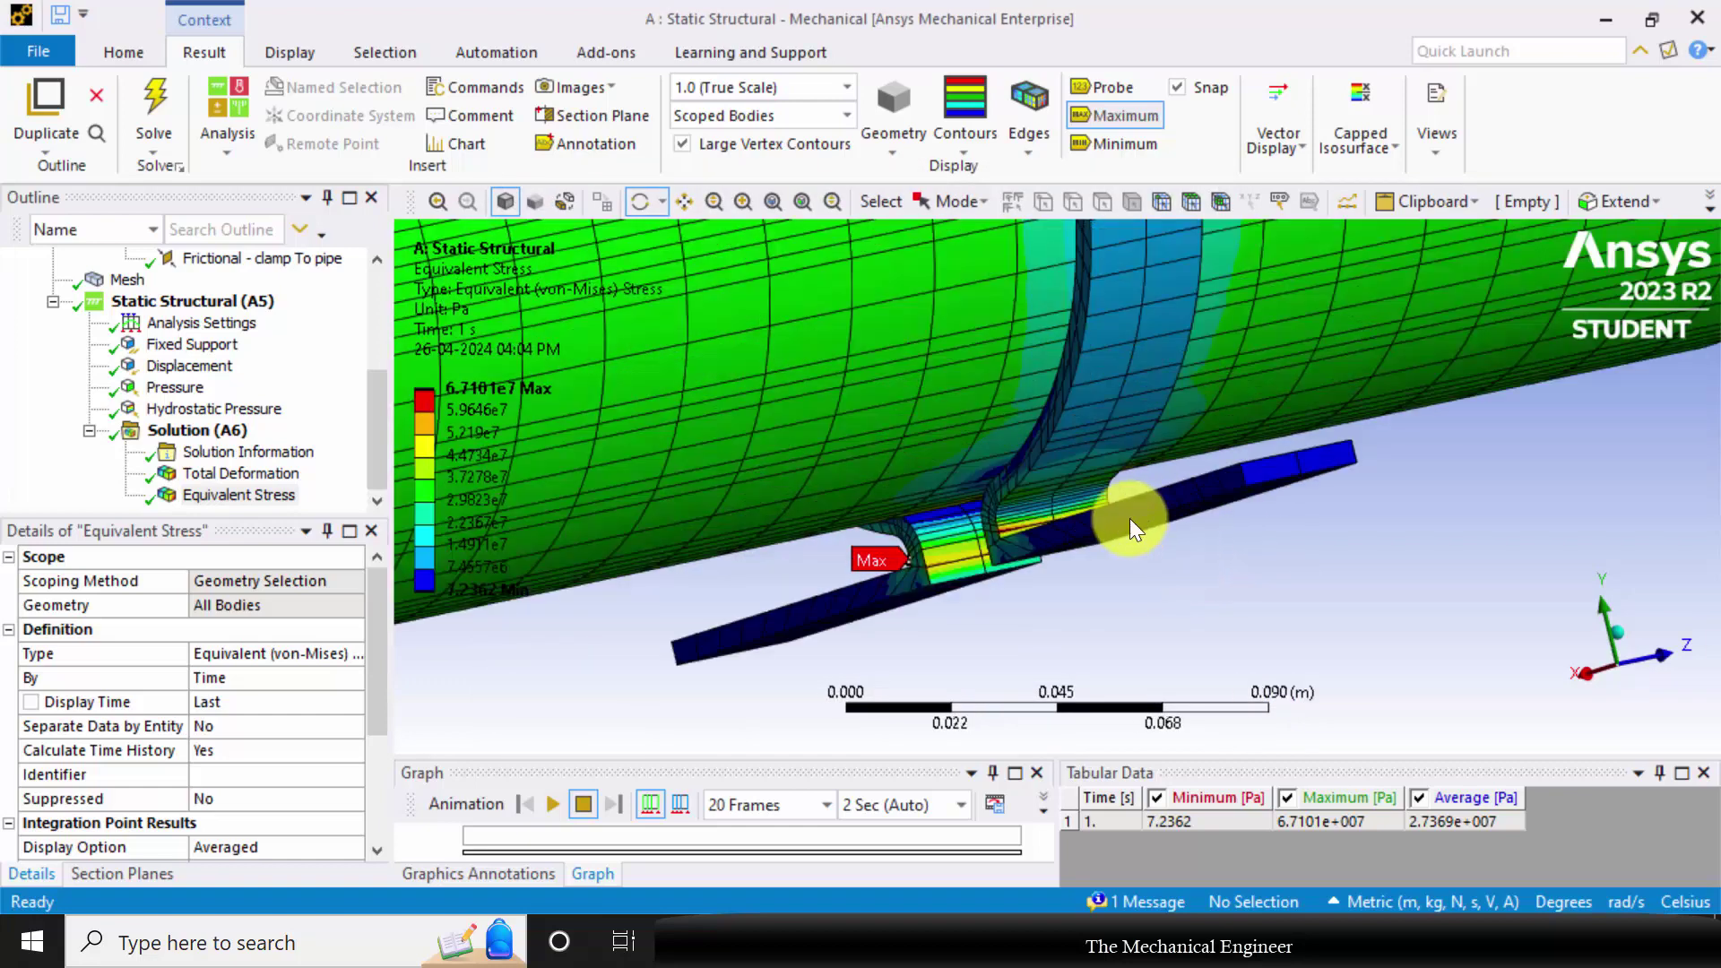
pyautogui.click(202, 502)
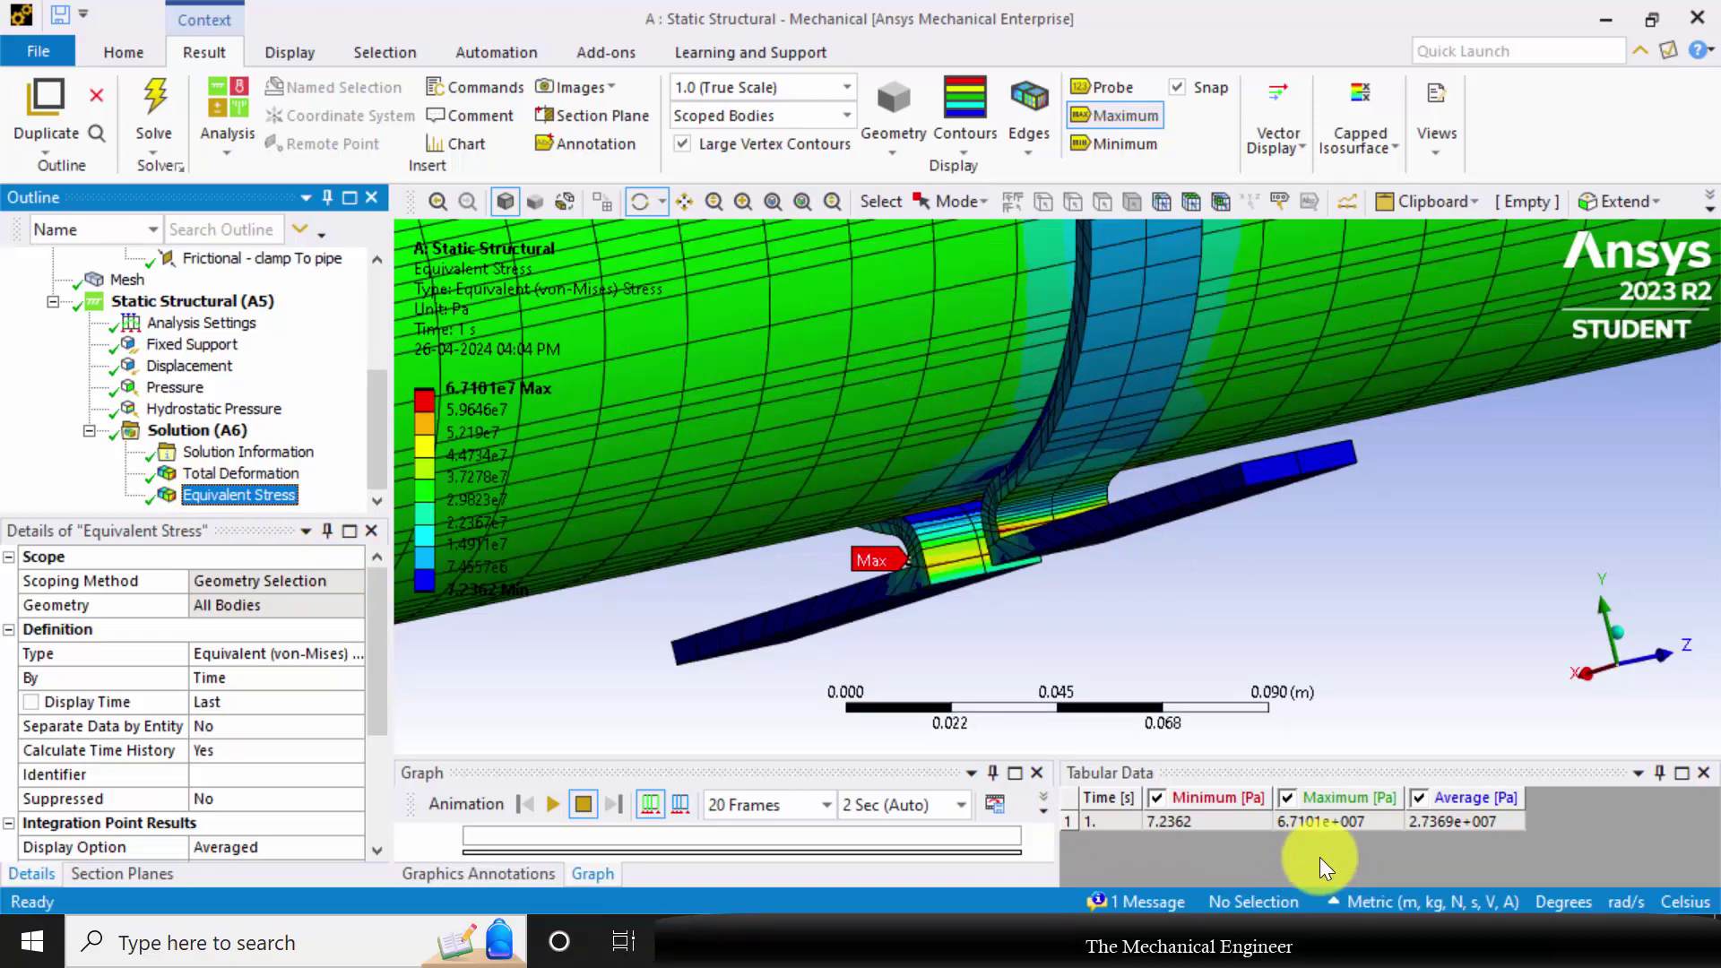
pyautogui.scroll(-3, 1164, 550)
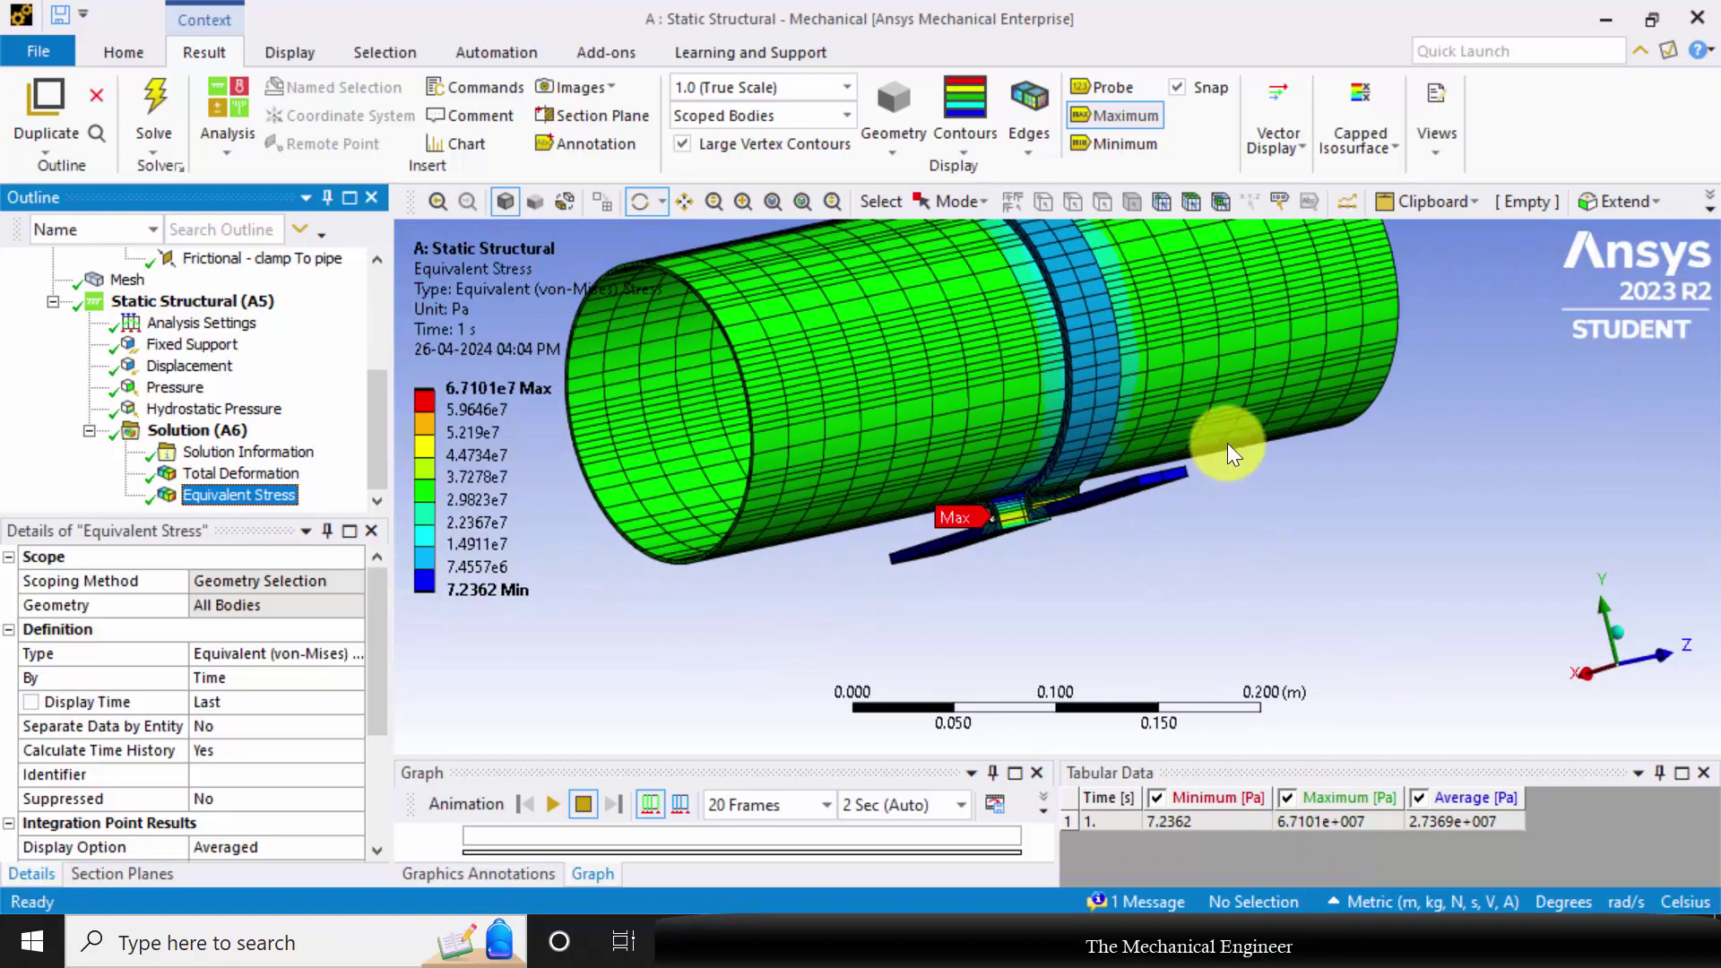
pyautogui.moveTo(1291, 480); pyautogui.dragTo(1224, 549, button='middle')
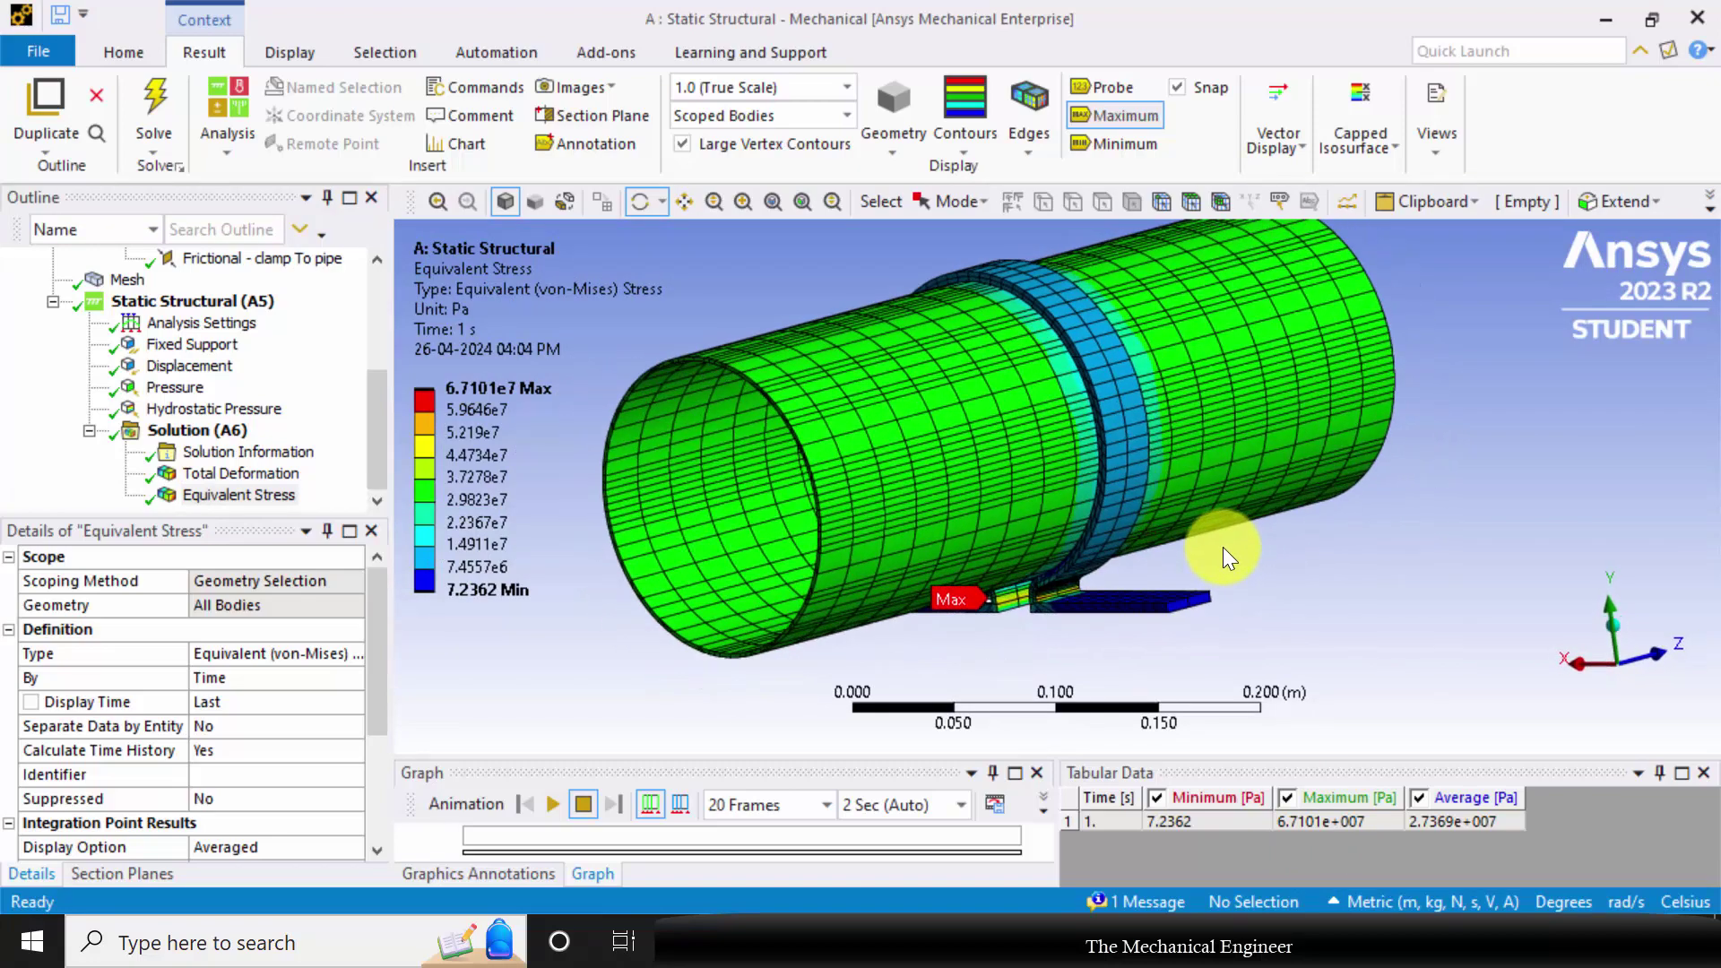